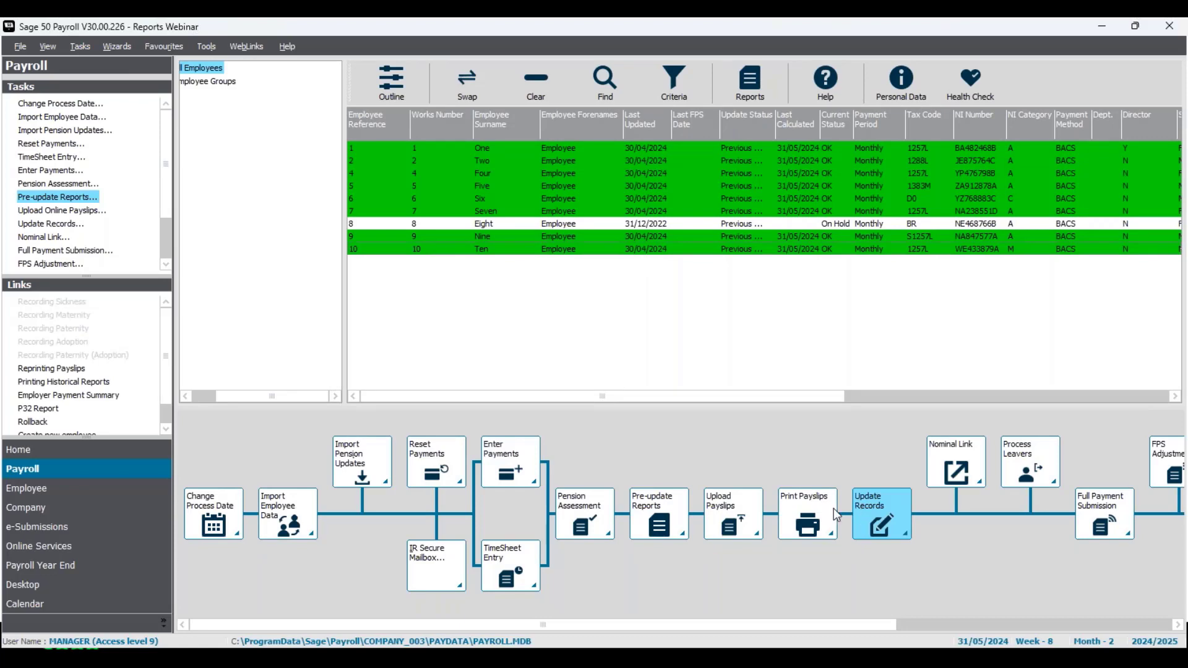
Switch to the Employee module's task list and return to the Payroll tasks.
{"action": "left_click", "coordinate": [87, 496]}
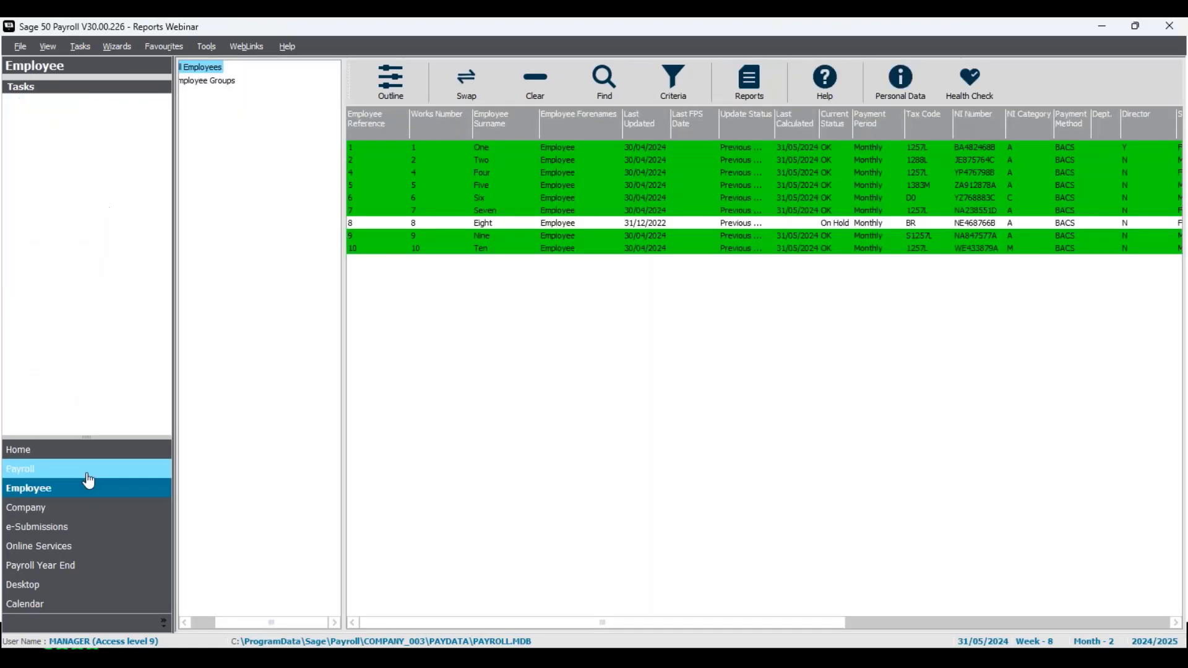
{"action": "left_click", "coordinate": [87, 475]}
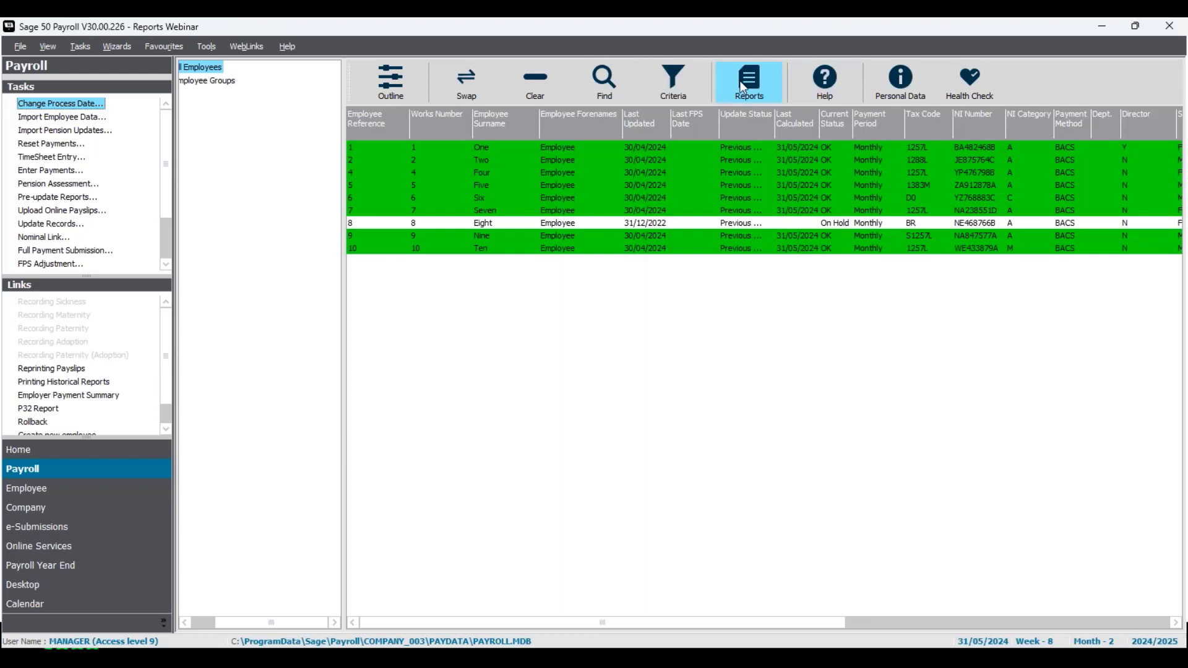
Hide the toolbar above the employee list and show it again.
{"action": "left_click", "coordinate": [49, 47]}
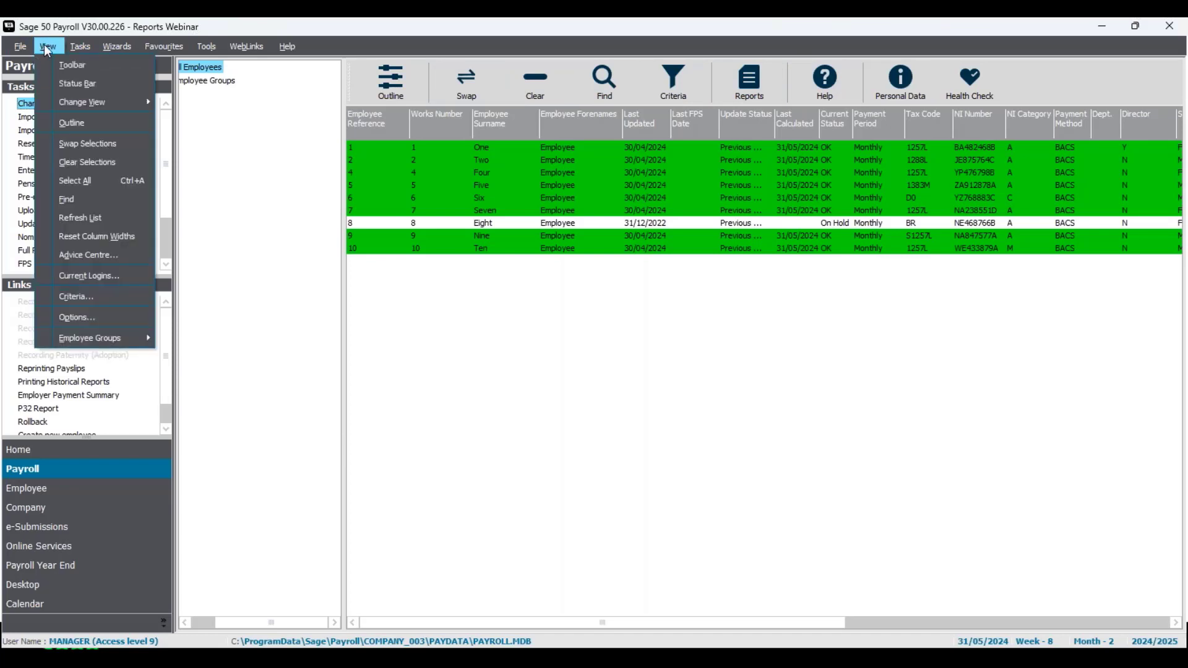
{"action": "left_click", "coordinate": [51, 65]}
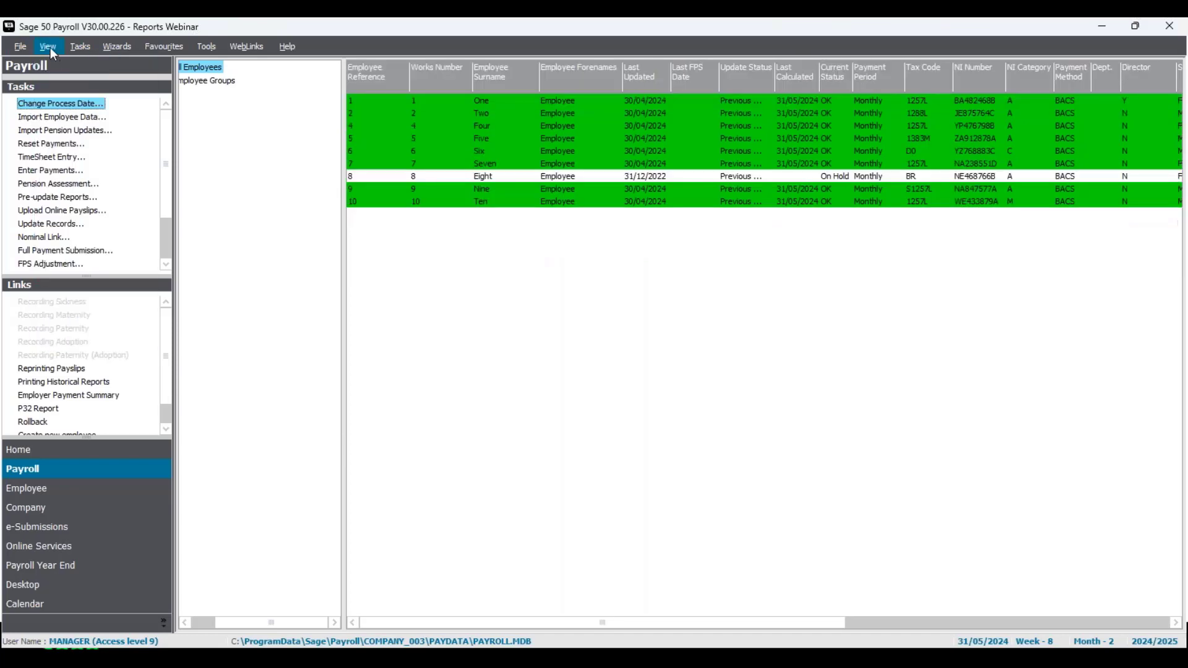
{"action": "left_click", "coordinate": [50, 45]}
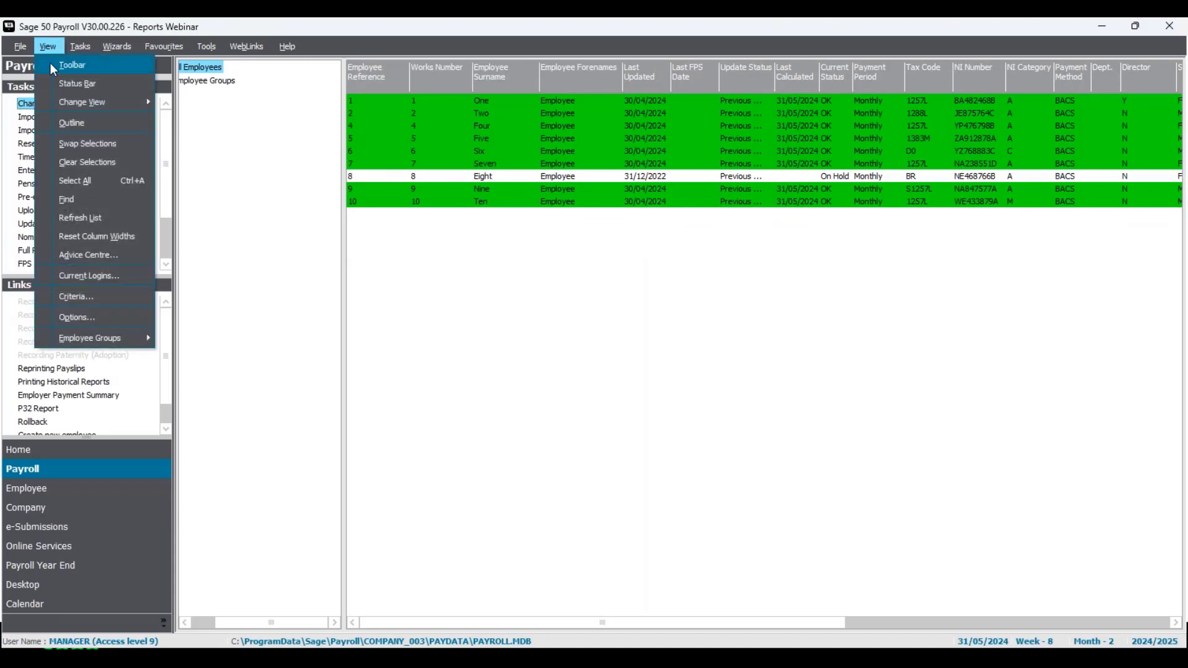
{"action": "left_click", "coordinate": [51, 65]}
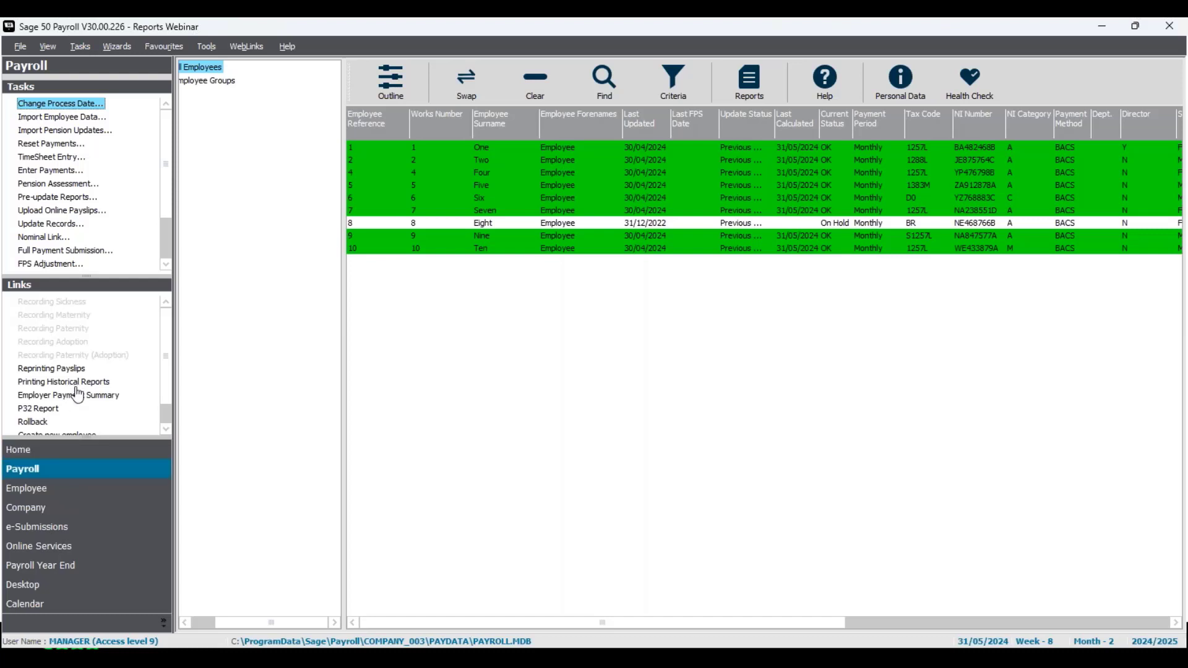
View the Company module's task list and return to the Payroll tasks.
{"action": "left_click", "coordinate": [74, 509]}
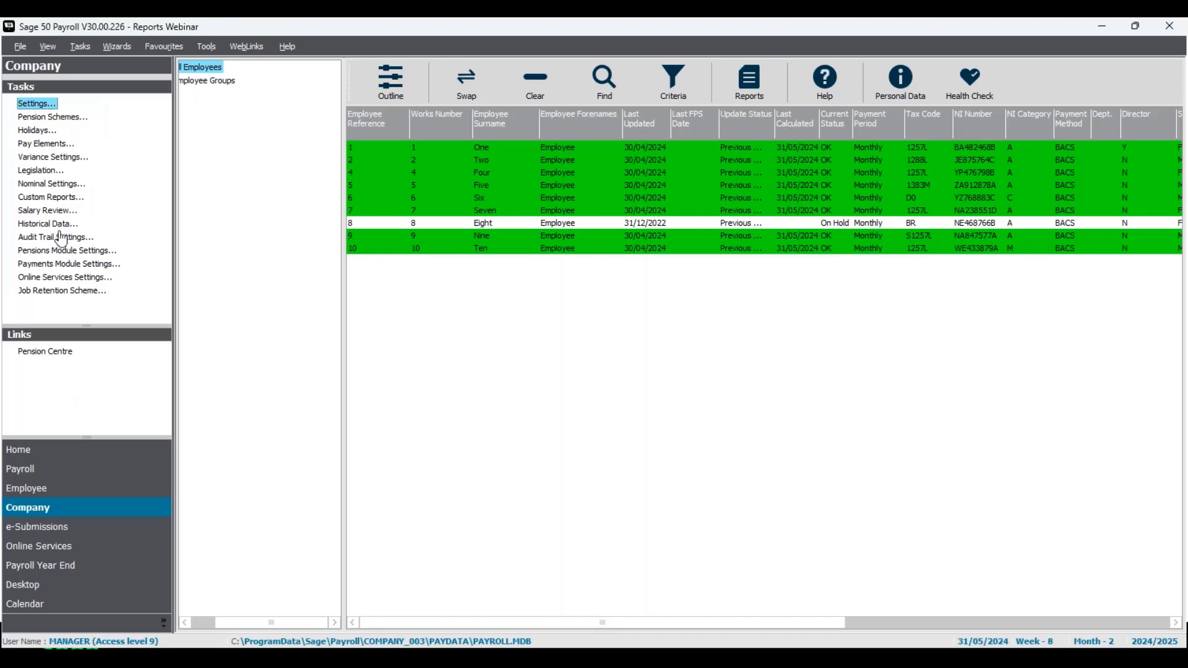
{"action": "left_click", "coordinate": [86, 470]}
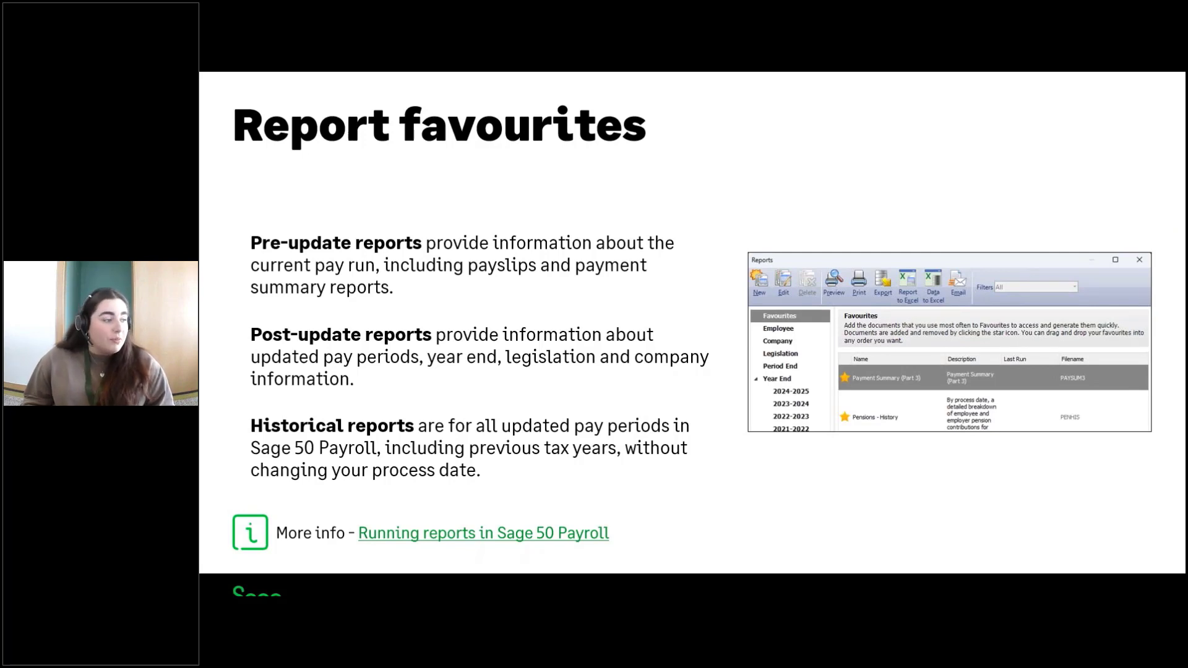
{"action": "key", "text": "Right"}
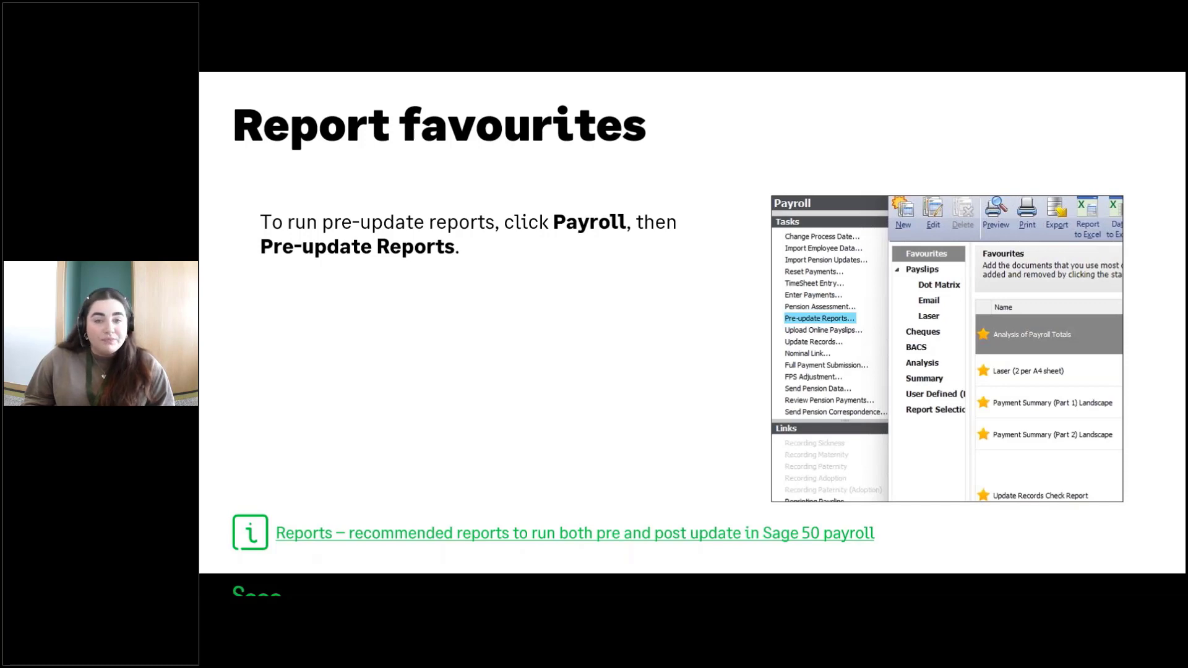
{"action": "key", "text": "Right"}
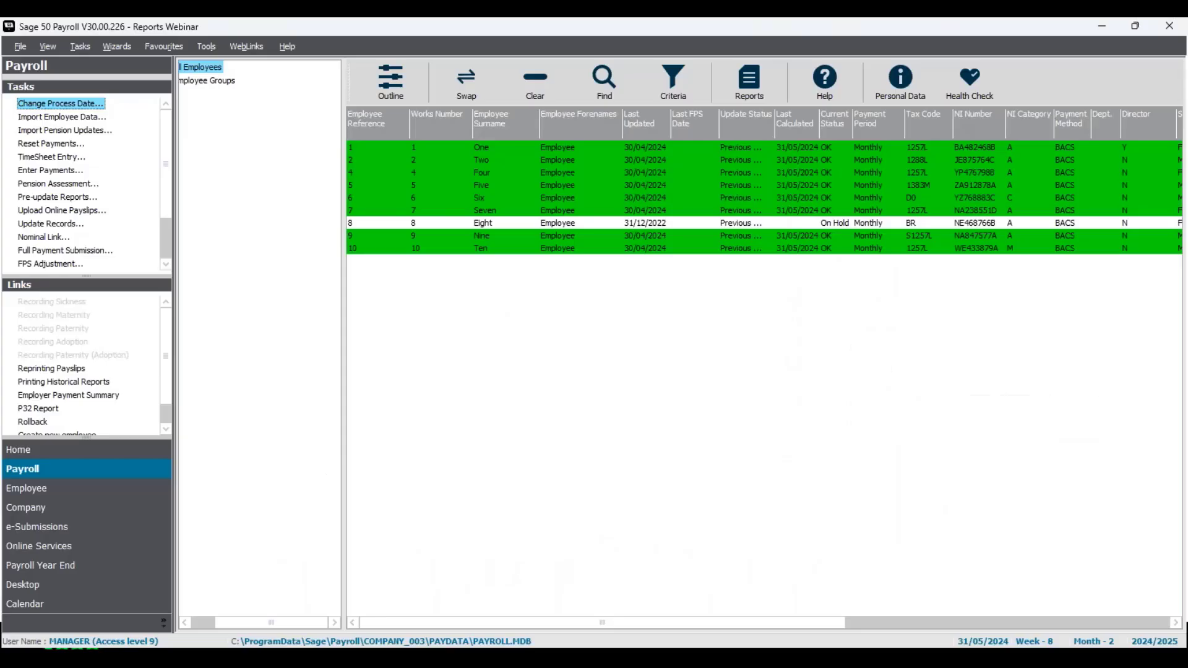
Open the pre-update reports and select Payment Summary (Part 1) Landscape in the Summary category.
{"action": "left_click", "coordinate": [62, 198]}
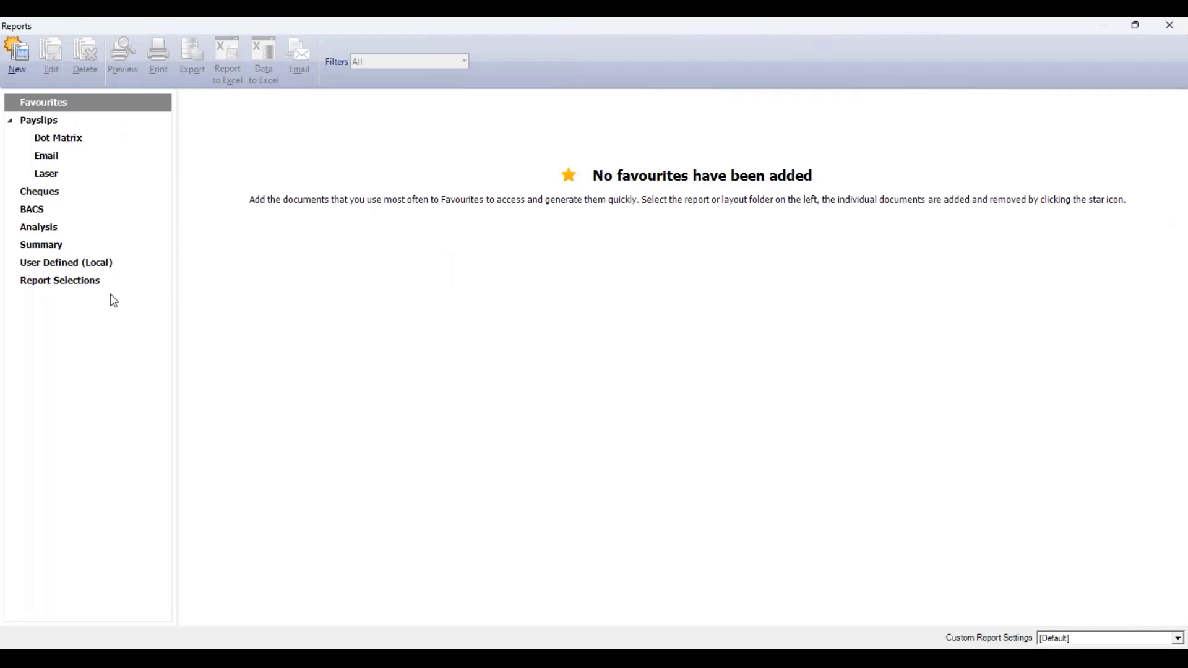
{"action": "left_click", "coordinate": [75, 249]}
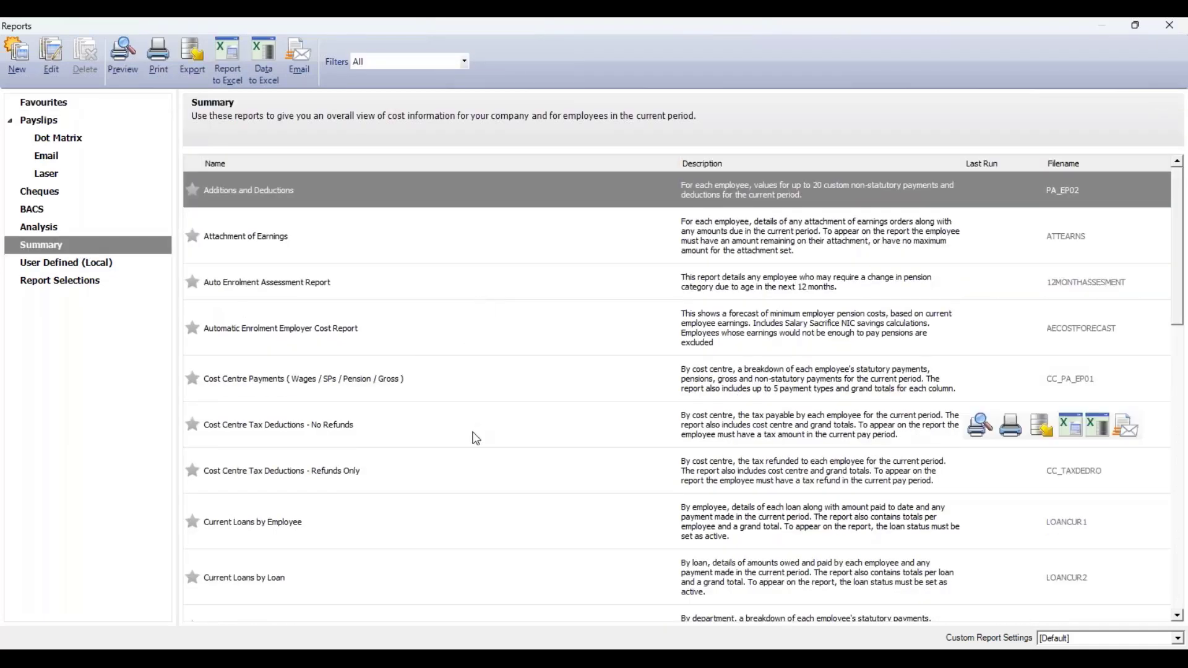
{"action": "scroll", "coordinate": [476, 439], "scroll_direction": "down", "scroll_amount": 10}
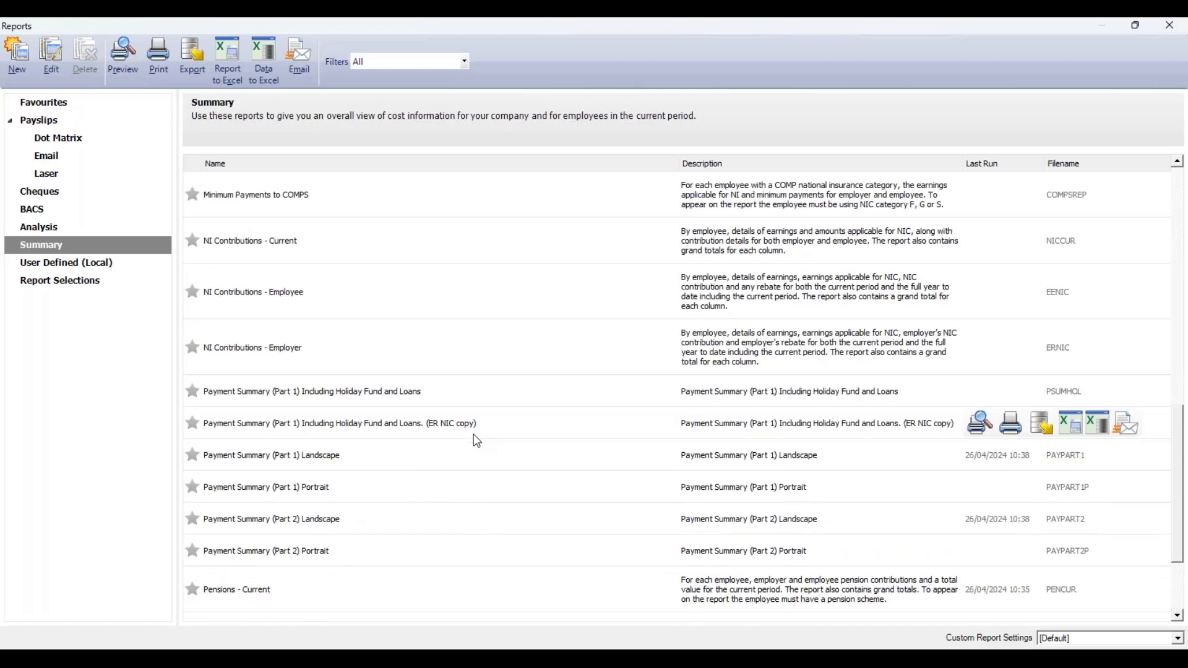
{"action": "scroll", "coordinate": [476, 440], "scroll_direction": "down", "scroll_amount": 3}
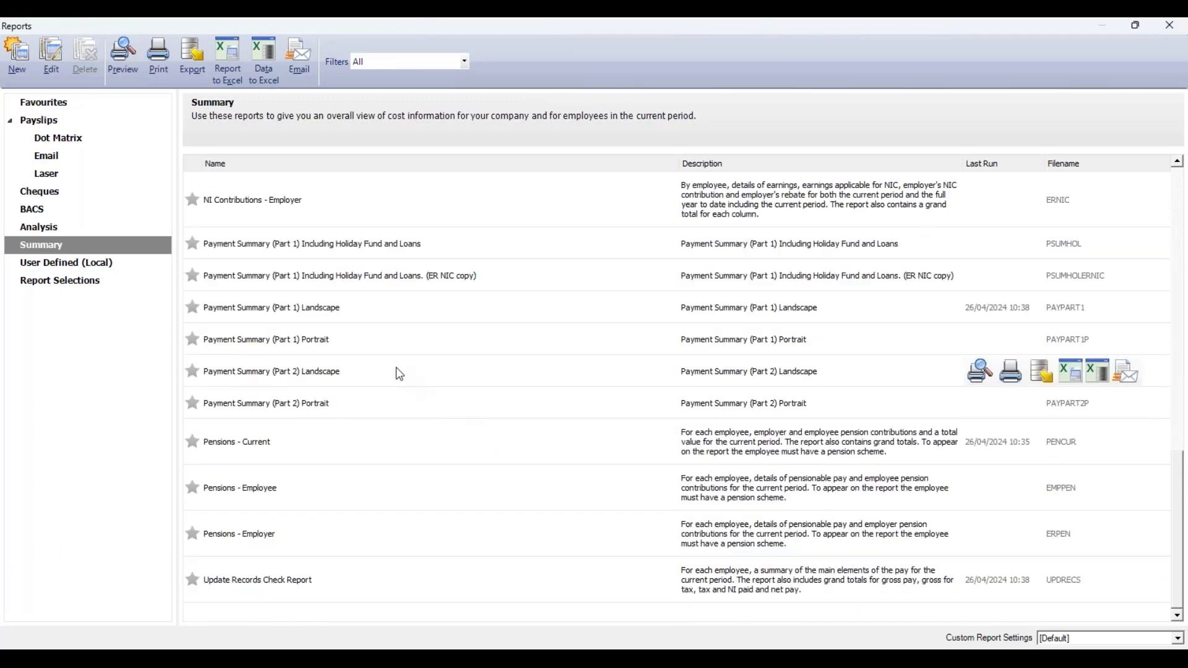
{"action": "left_click", "coordinate": [371, 314]}
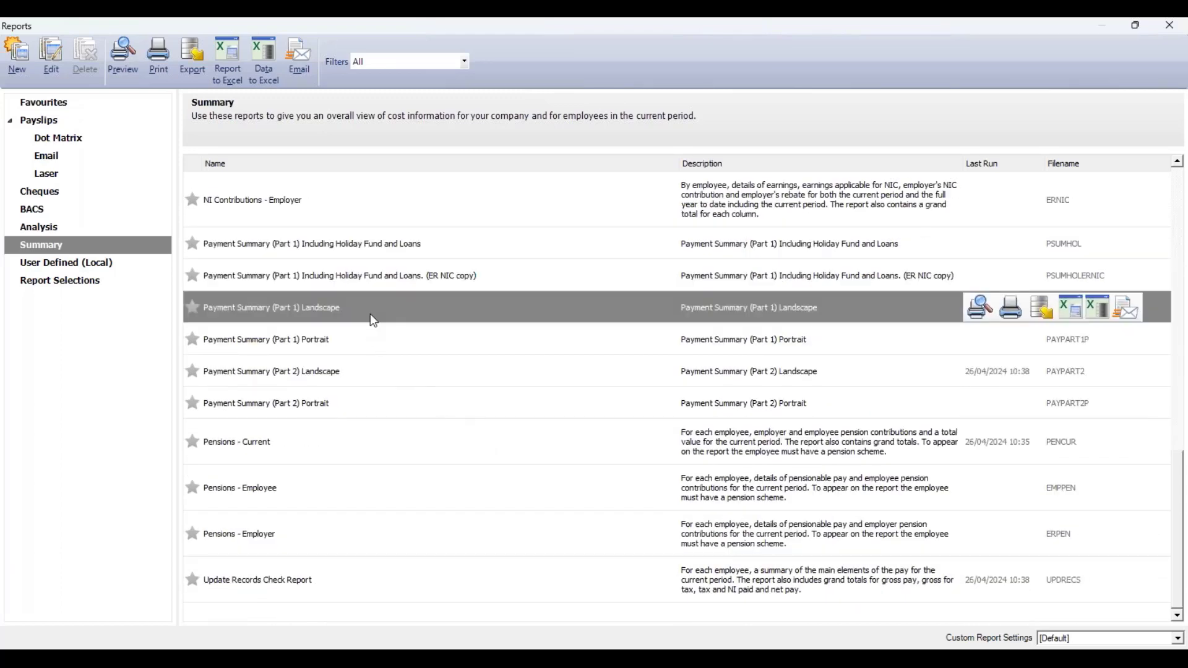
{"action": "left_click", "coordinate": [367, 380]}
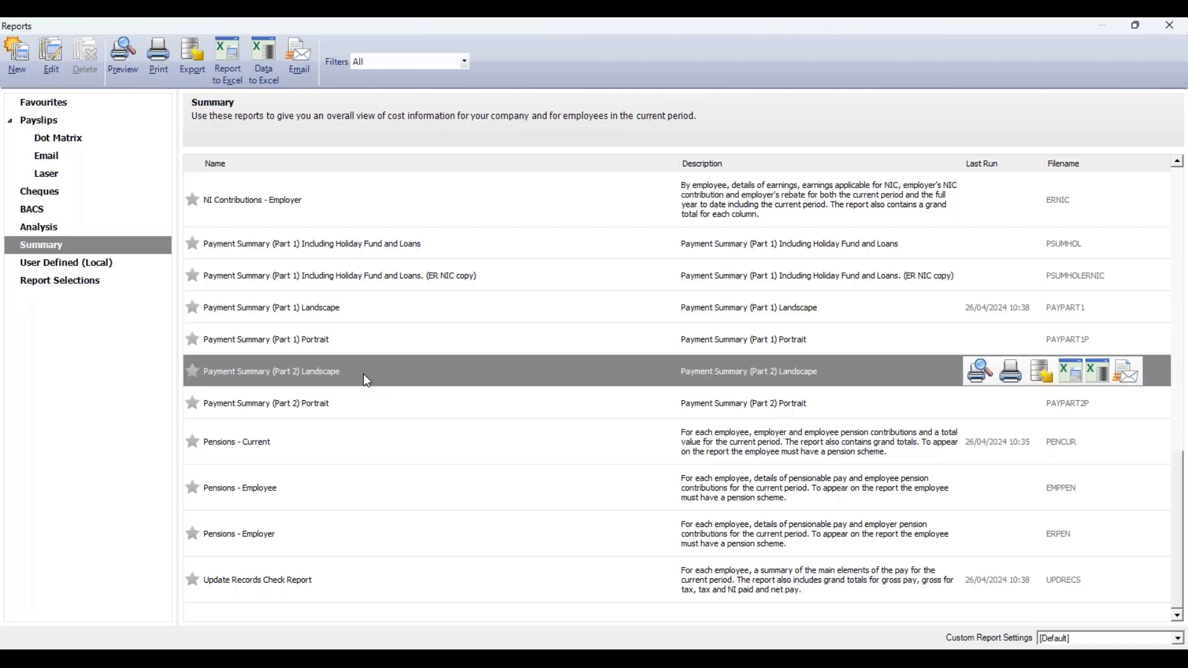
{"action": "left_click", "coordinate": [347, 312]}
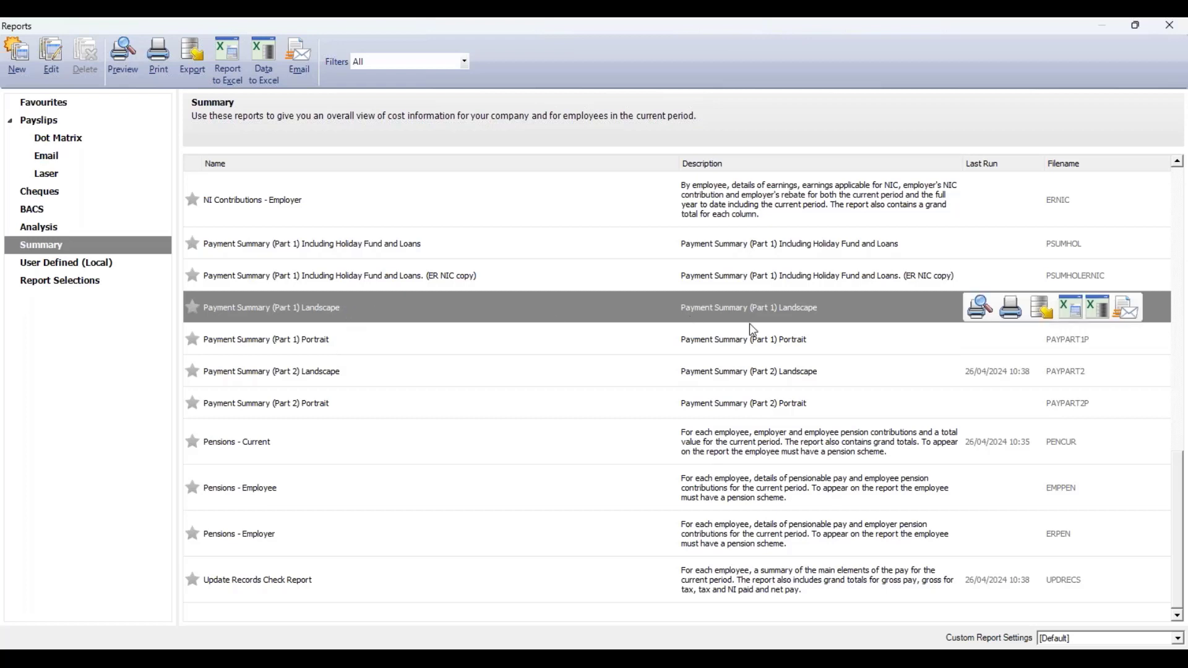
Preview the Payment Summary (Part 1) Landscape report for all payment periods in a maximised window, and close the preview.
{"action": "left_click", "coordinate": [980, 308]}
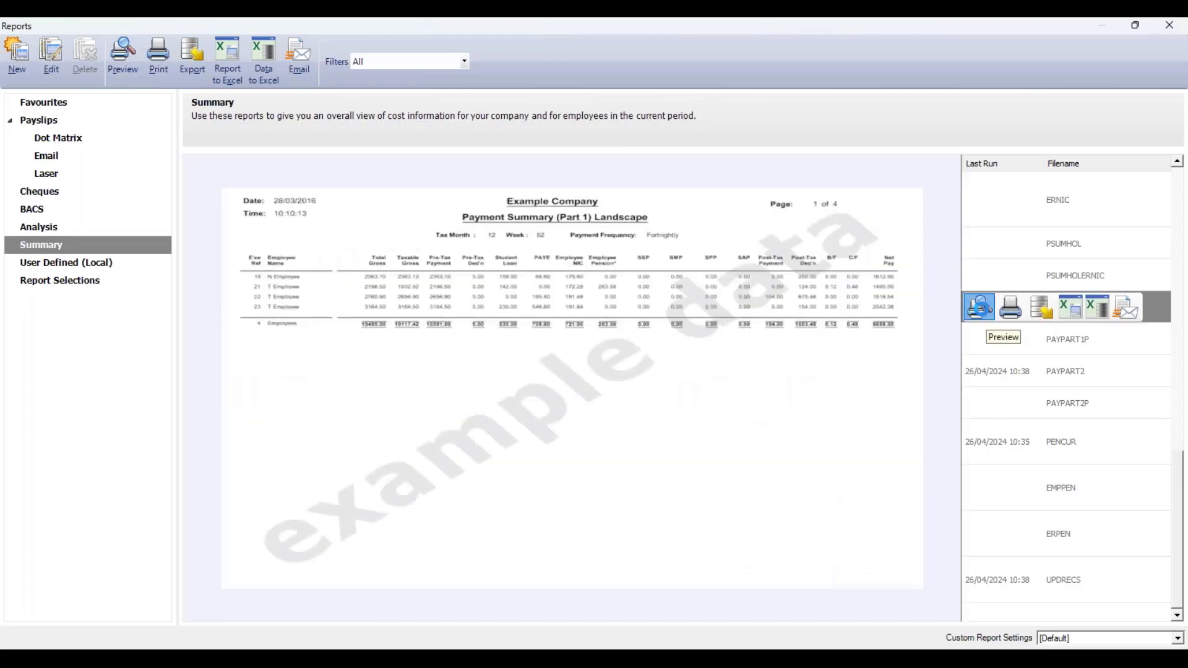
{"action": "left_click", "coordinate": [980, 308]}
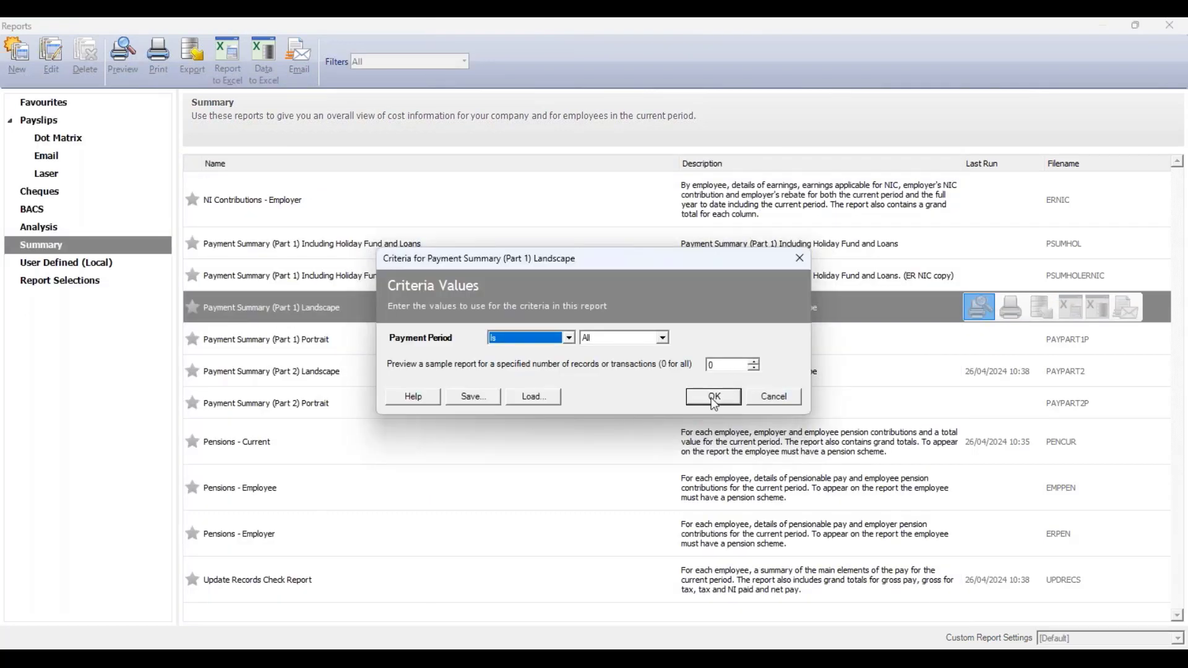
{"action": "key", "text": "Return"}
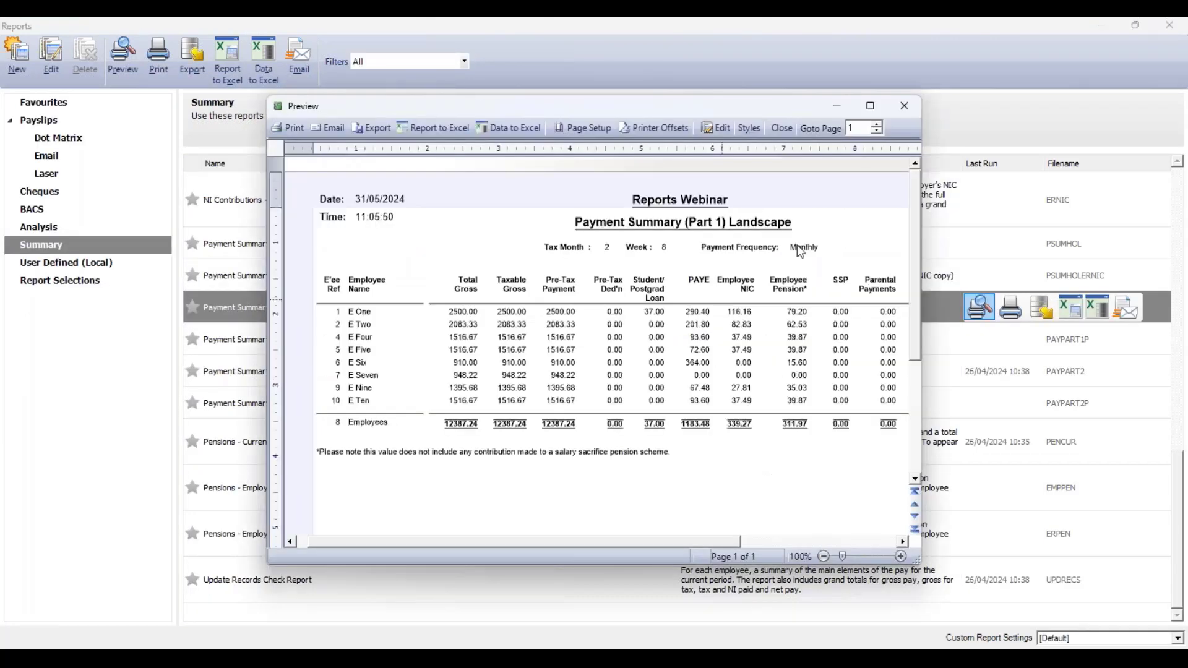
{"action": "left_click", "coordinate": [871, 107]}
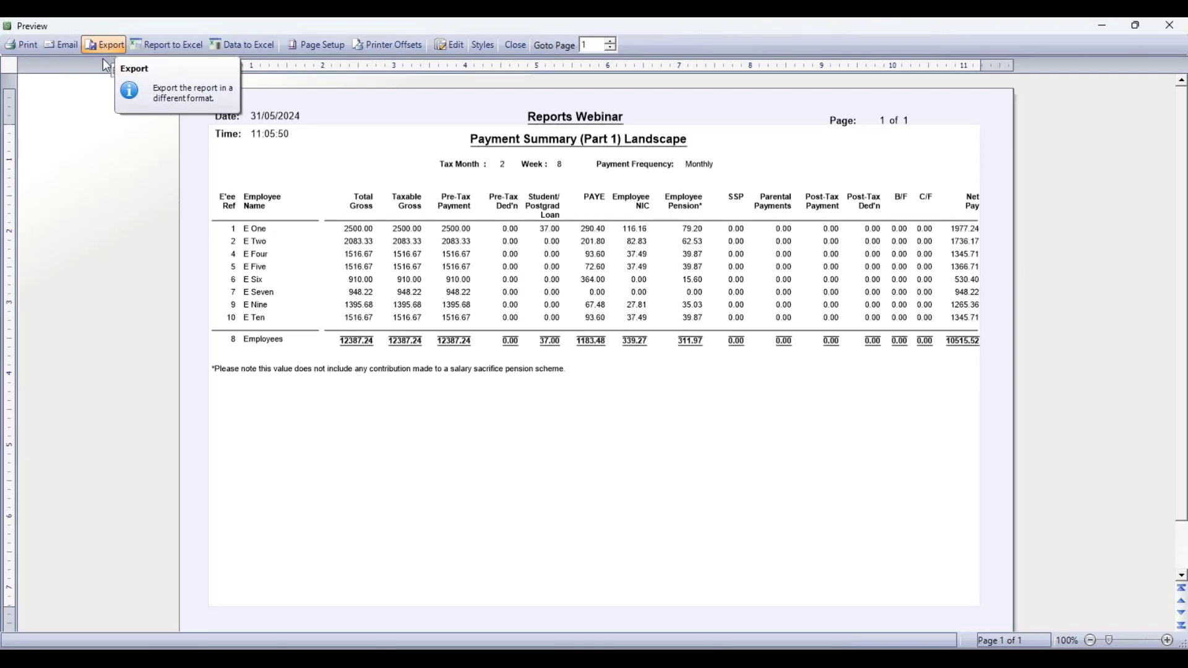
{"action": "left_click", "coordinate": [1171, 31]}
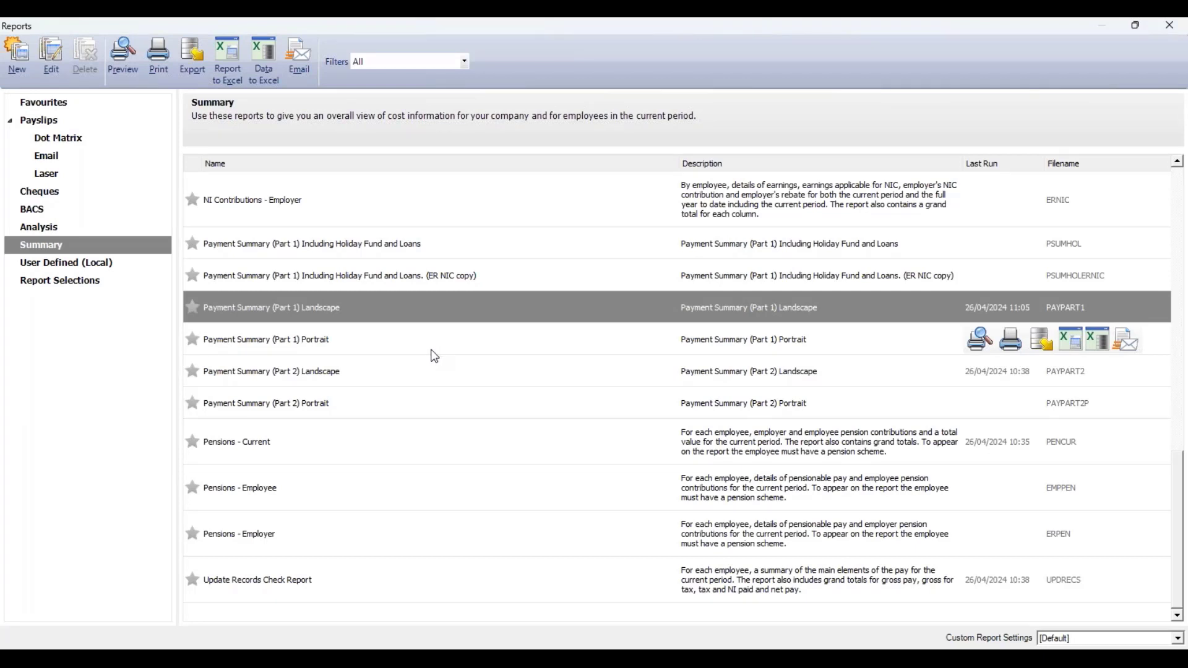
Add Payment Summary (Part 1) Landscape to the report favourites and show the Favourites list.
{"action": "left_click", "coordinate": [191, 309]}
{"action": "left_click", "coordinate": [117, 105]}
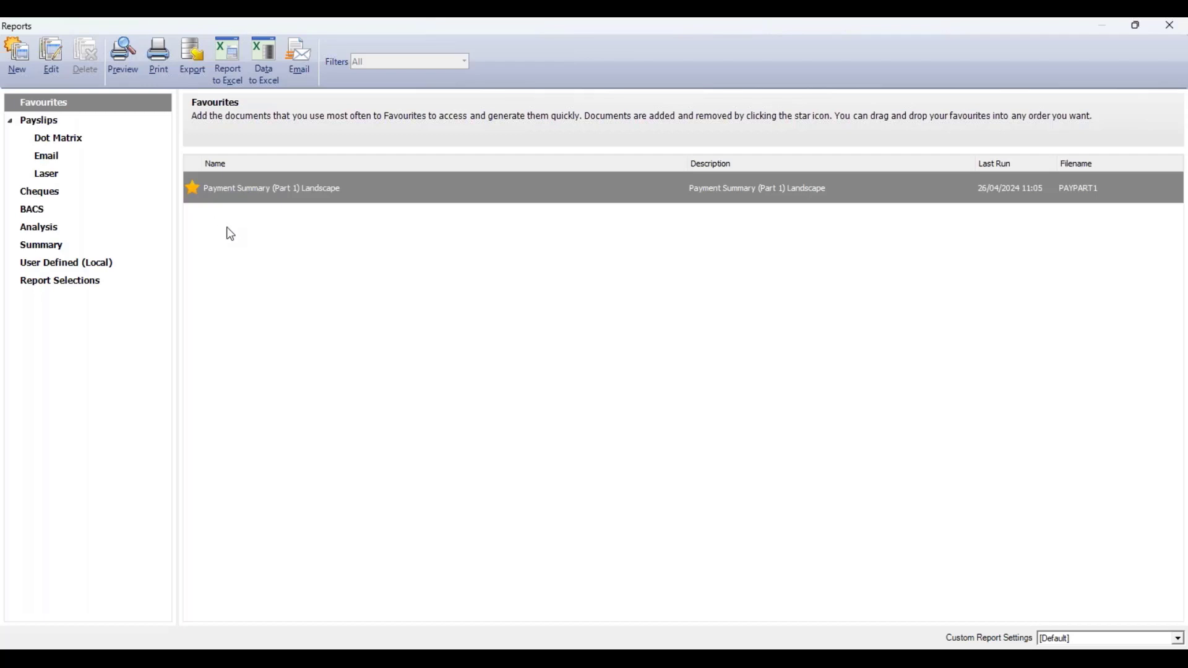
Preview the Payment Summary (Part 2) Landscape report from the Summary category for all payment periods, and close the preview.
{"action": "left_click", "coordinate": [113, 250]}
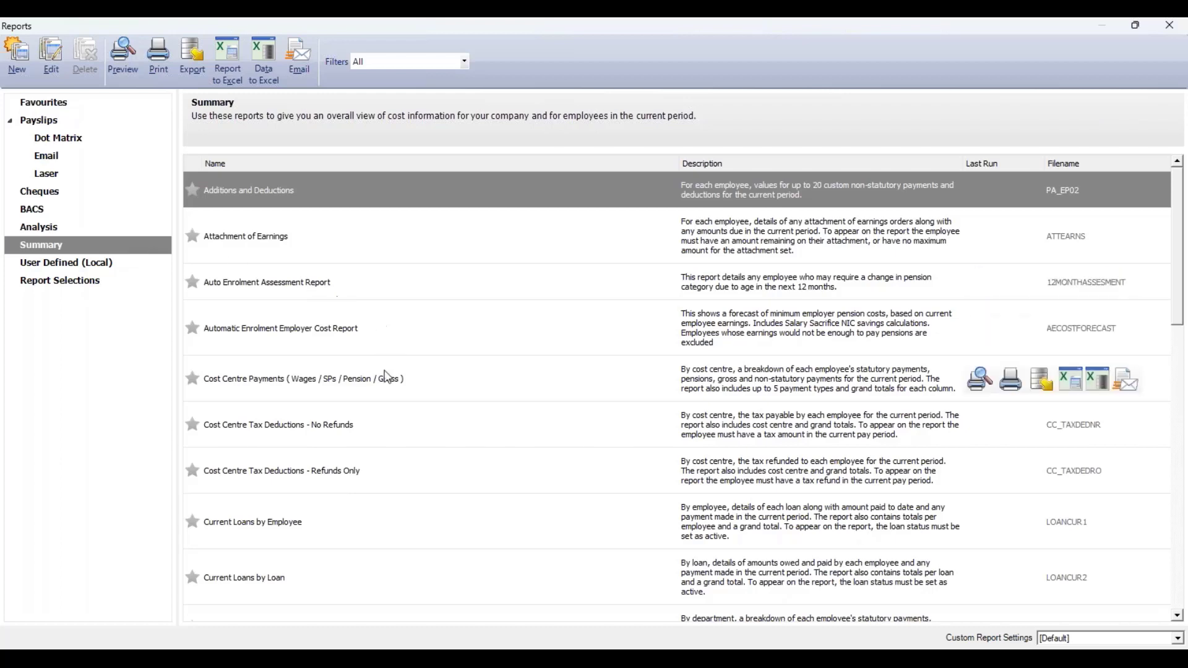
{"action": "scroll", "coordinate": [385, 369], "scroll_direction": "down", "scroll_amount": 10}
{"action": "scroll", "coordinate": [384, 374], "scroll_direction": "down", "scroll_amount": 3}
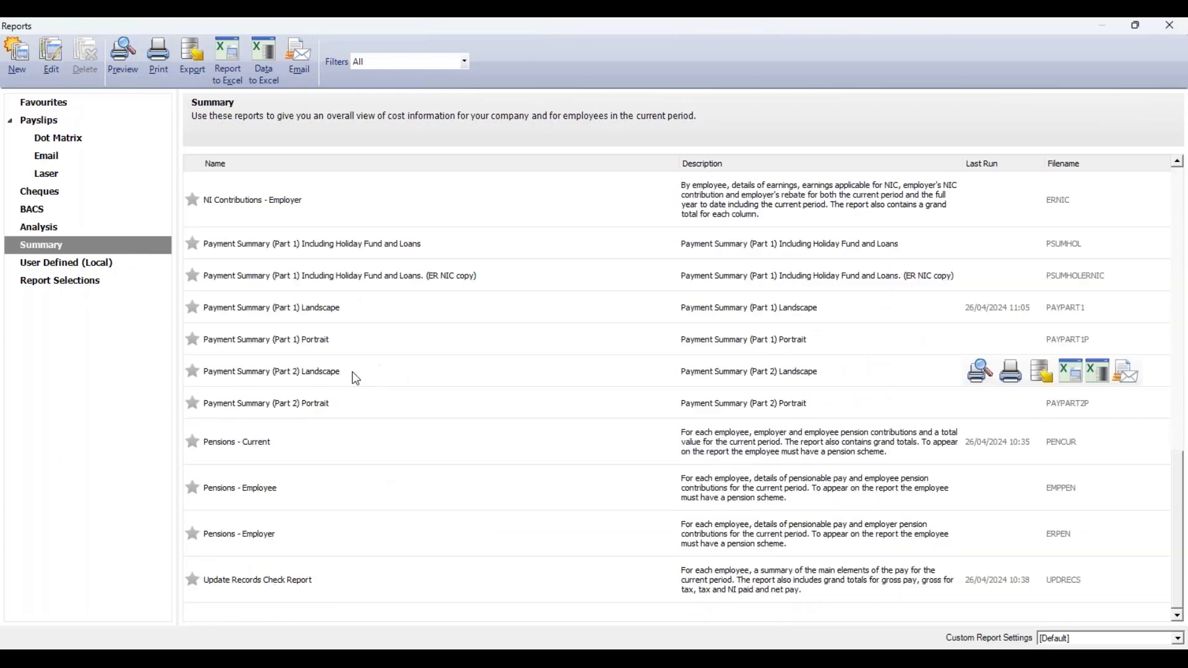
{"action": "left_click", "coordinate": [327, 378]}
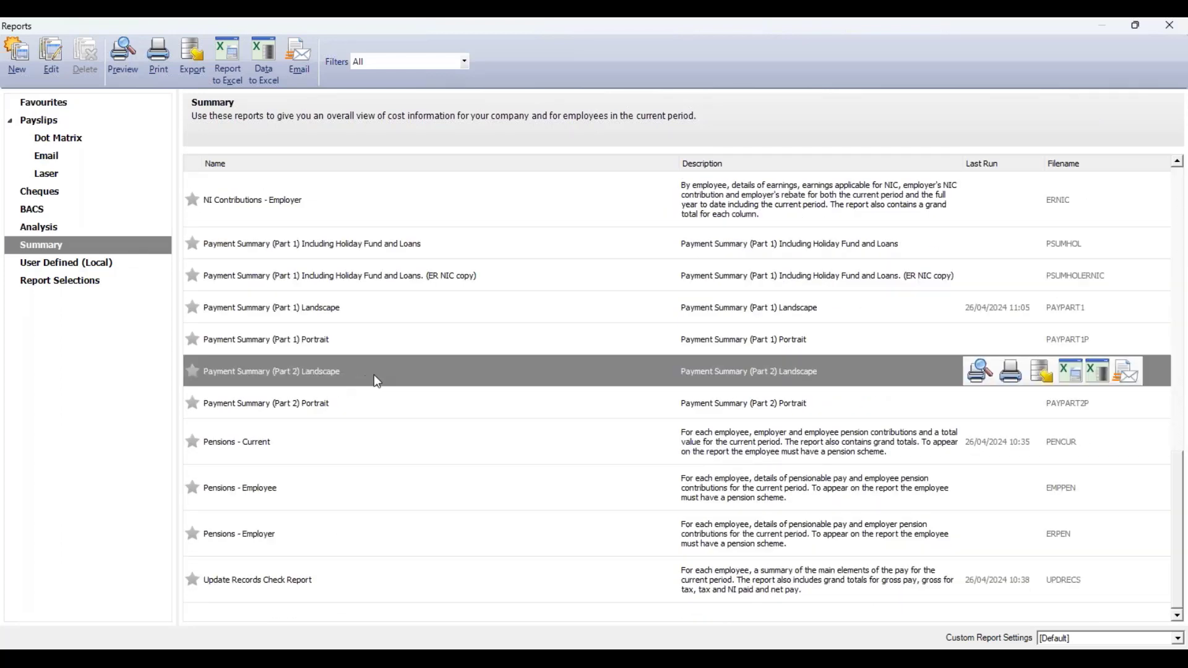
{"action": "left_click", "coordinate": [980, 373]}
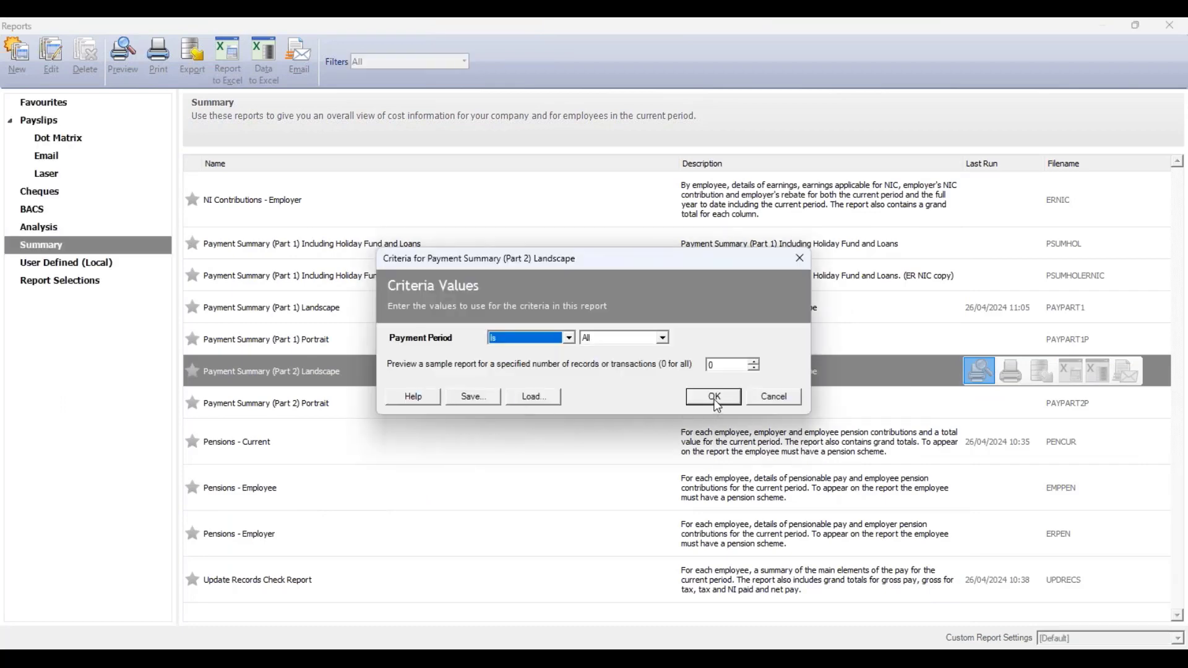
{"action": "left_click", "coordinate": [713, 396]}
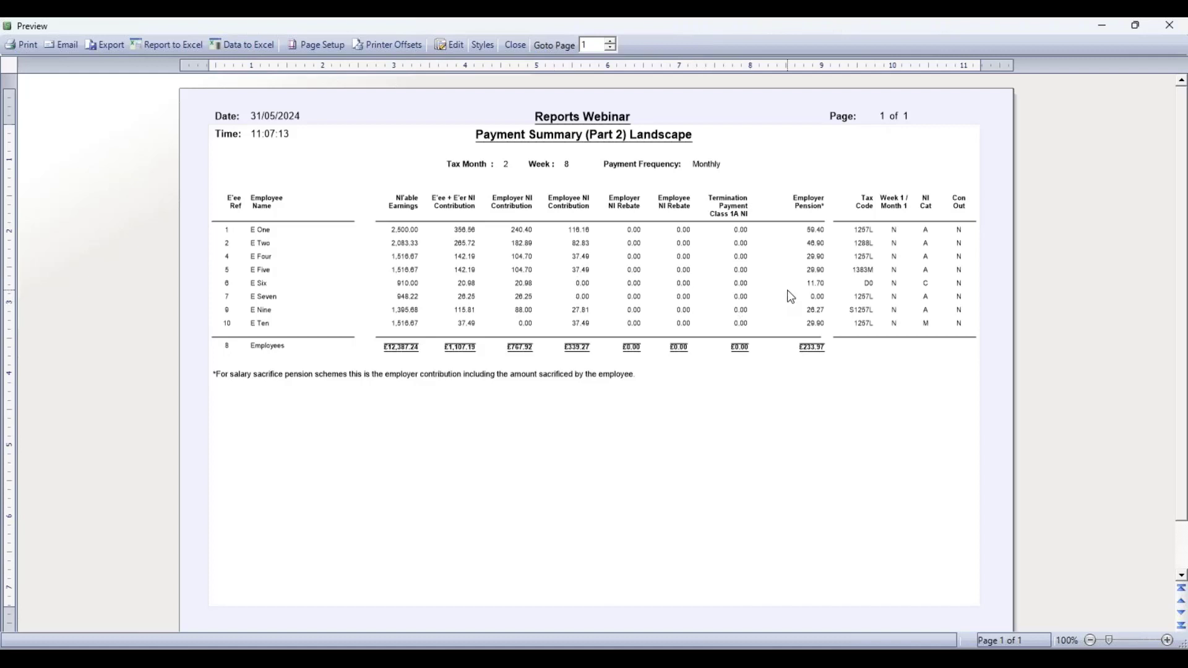
{"action": "left_click", "coordinate": [24, 45]}
{"action": "left_click", "coordinate": [1169, 26]}
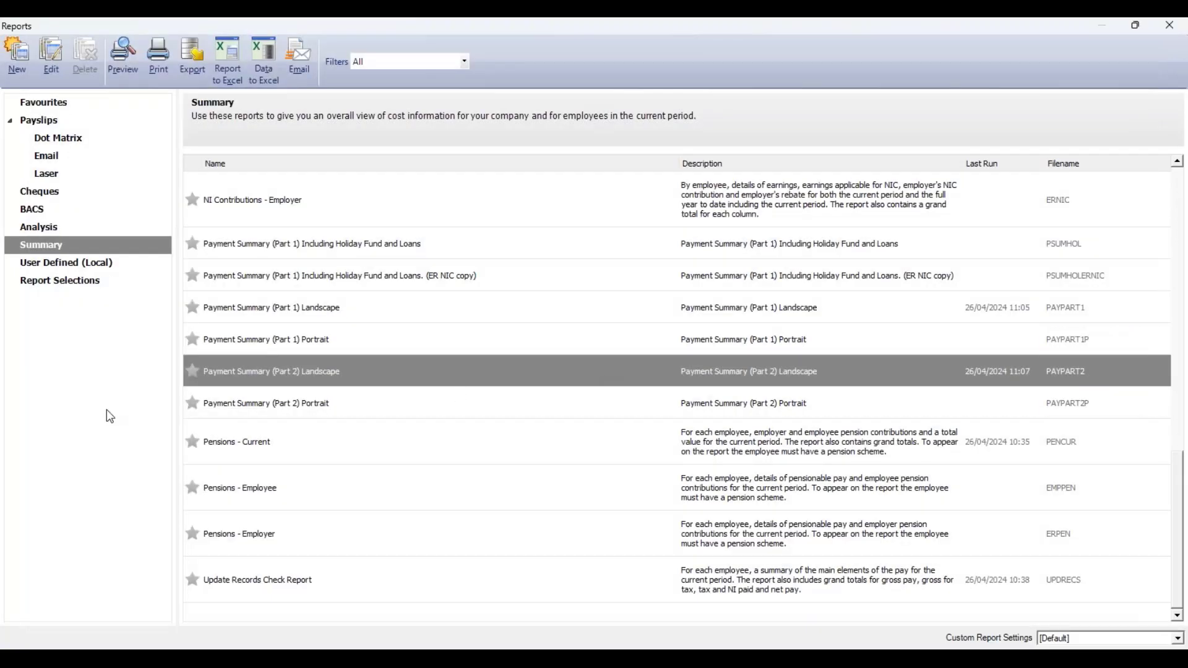
Add Payment Summary (Part 2) Landscape to the report favourites and show the Favourites list.
{"action": "mouse_move", "coordinate": [195, 379]}
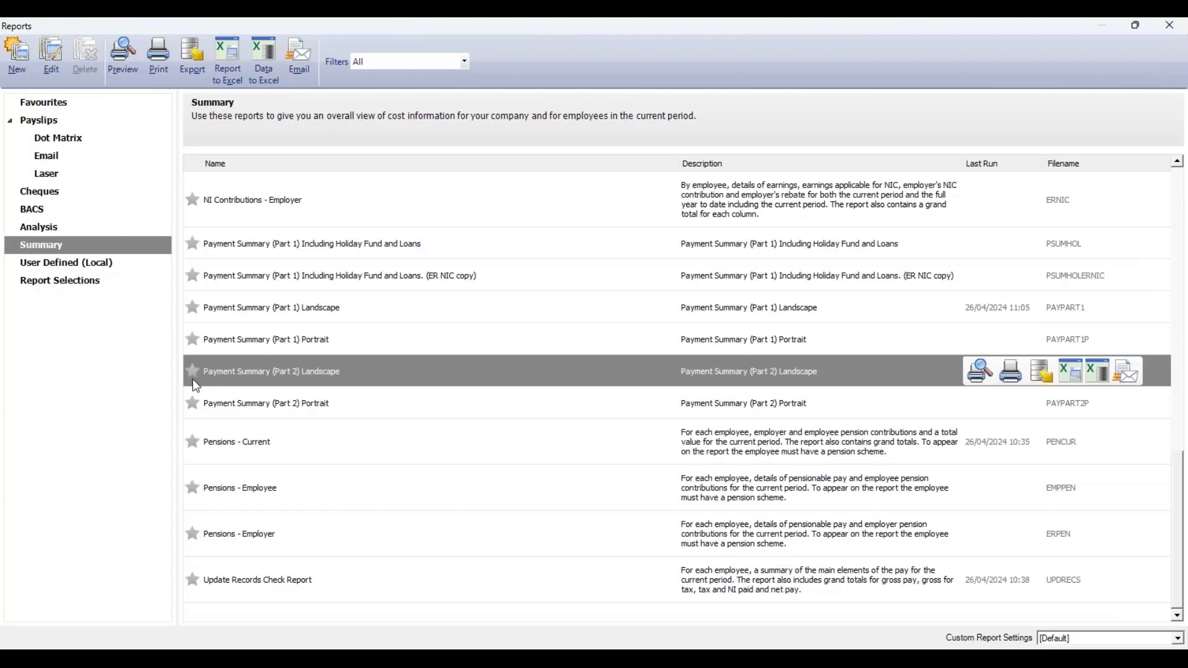
{"action": "left_click", "coordinate": [147, 105]}
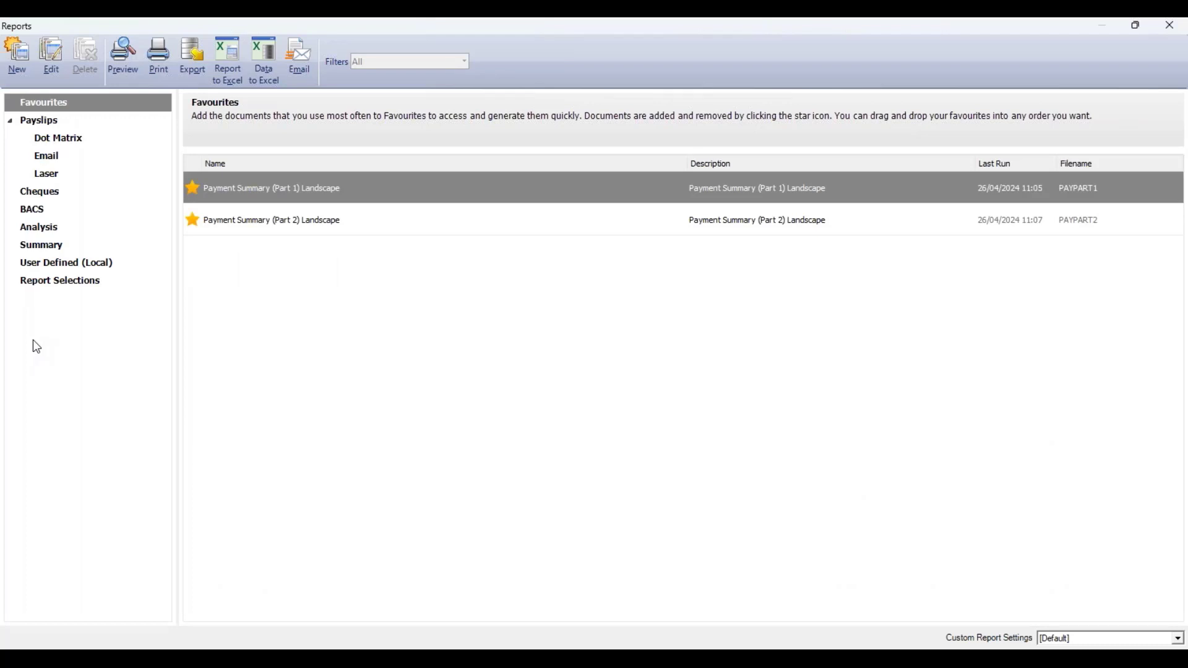
Preview the Laser (2 per A4 sheet) payslip, including the employees set to receive payslips by email or Online Services.
{"action": "left_click", "coordinate": [65, 125]}
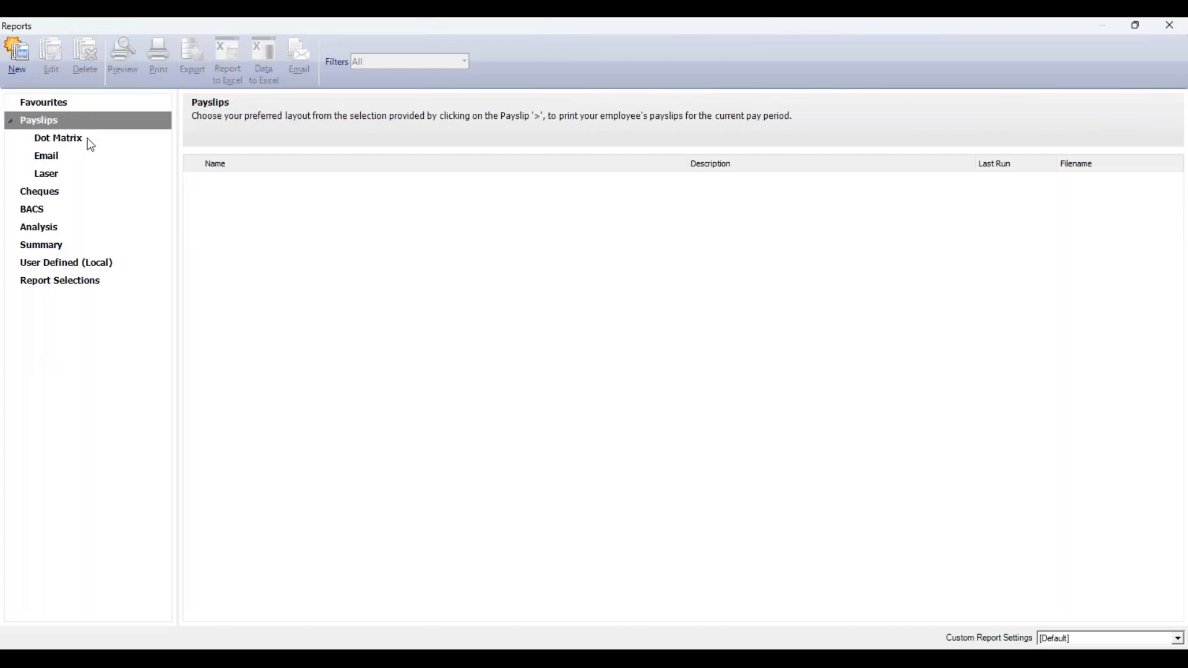
{"action": "left_click", "coordinate": [88, 140]}
{"action": "left_click", "coordinate": [85, 162]}
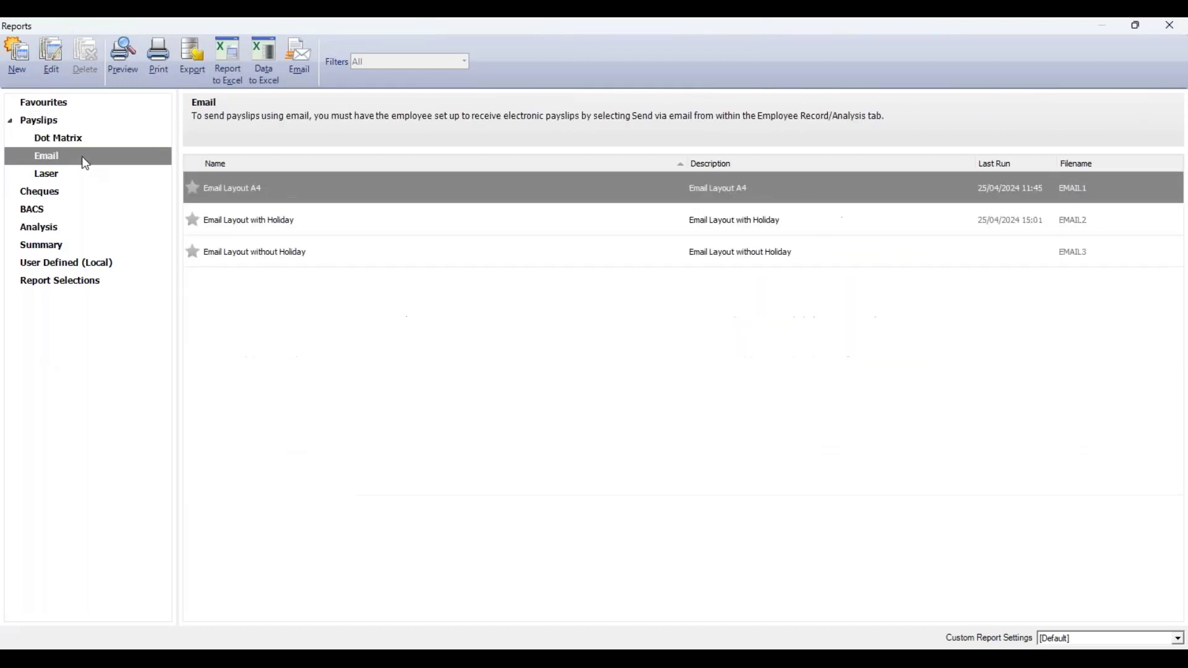
{"action": "left_click", "coordinate": [80, 173]}
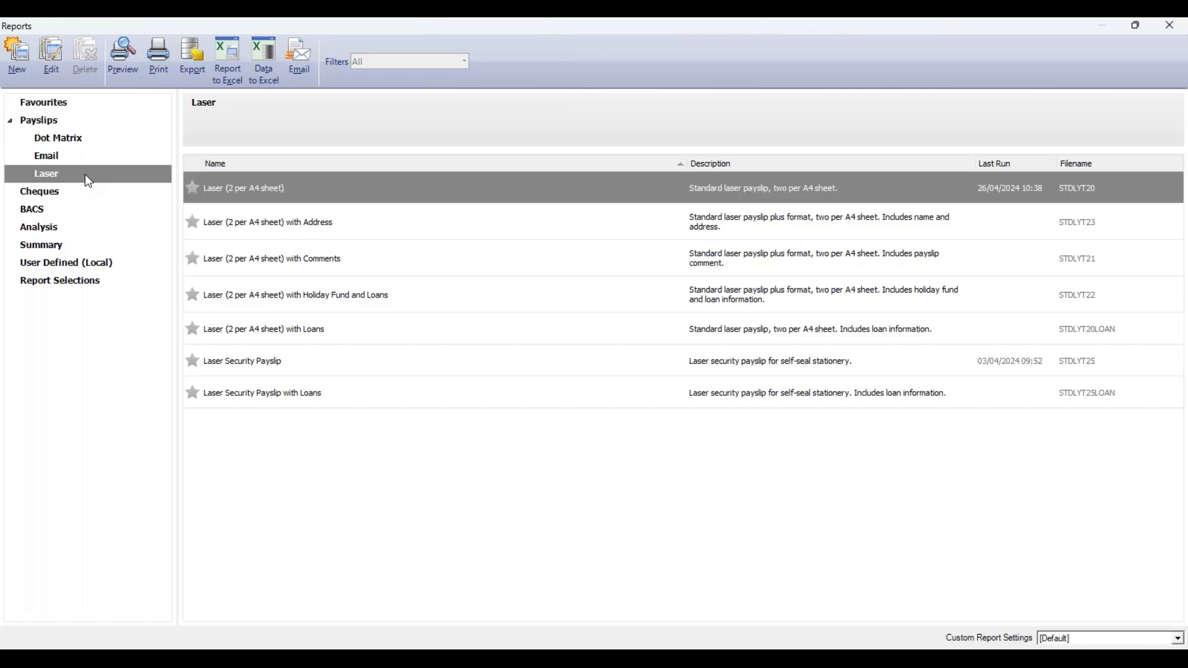
{"action": "mouse_move", "coordinate": [241, 201]}
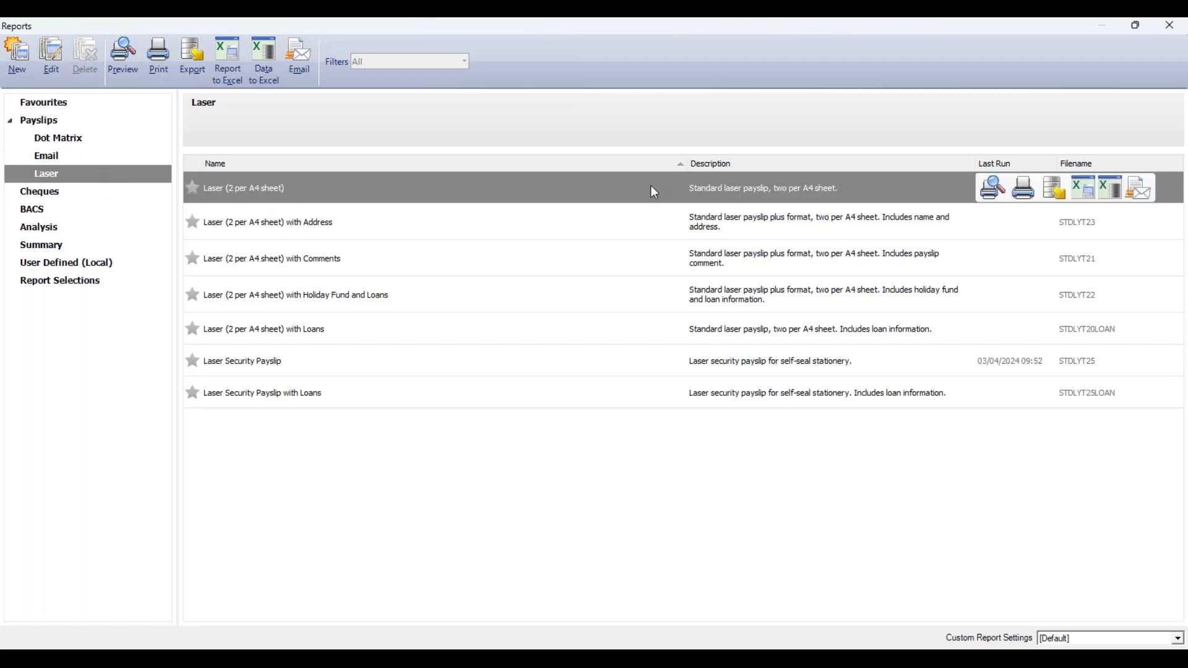
{"action": "left_click", "coordinate": [992, 188]}
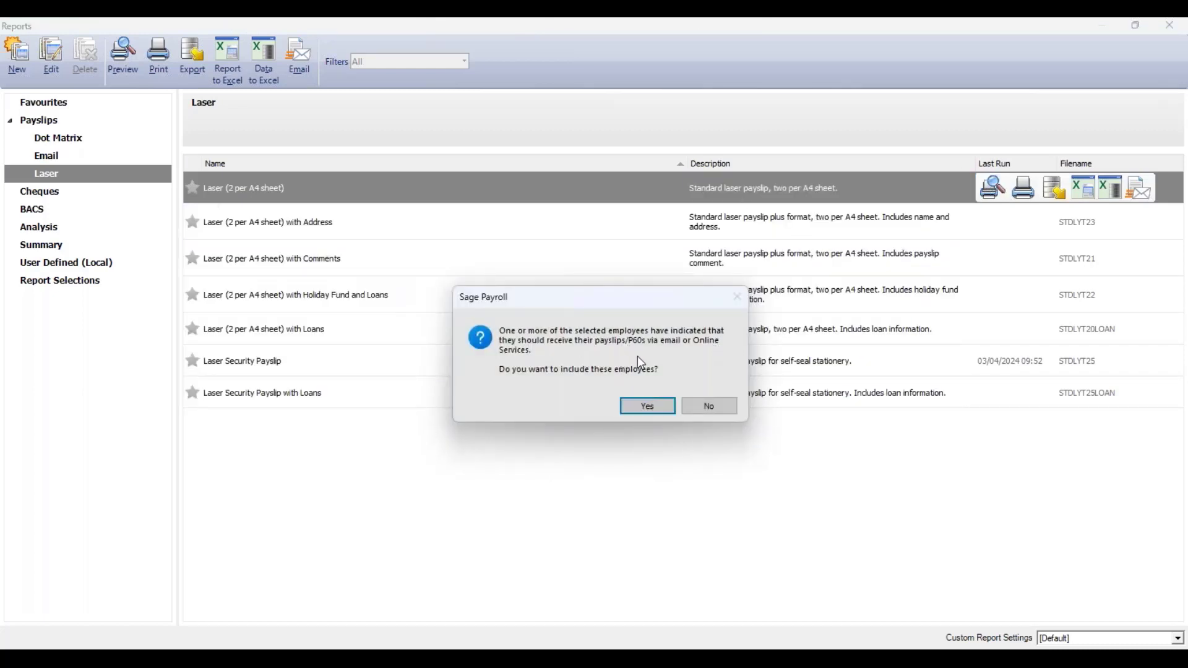
{"action": "left_click", "coordinate": [650, 408]}
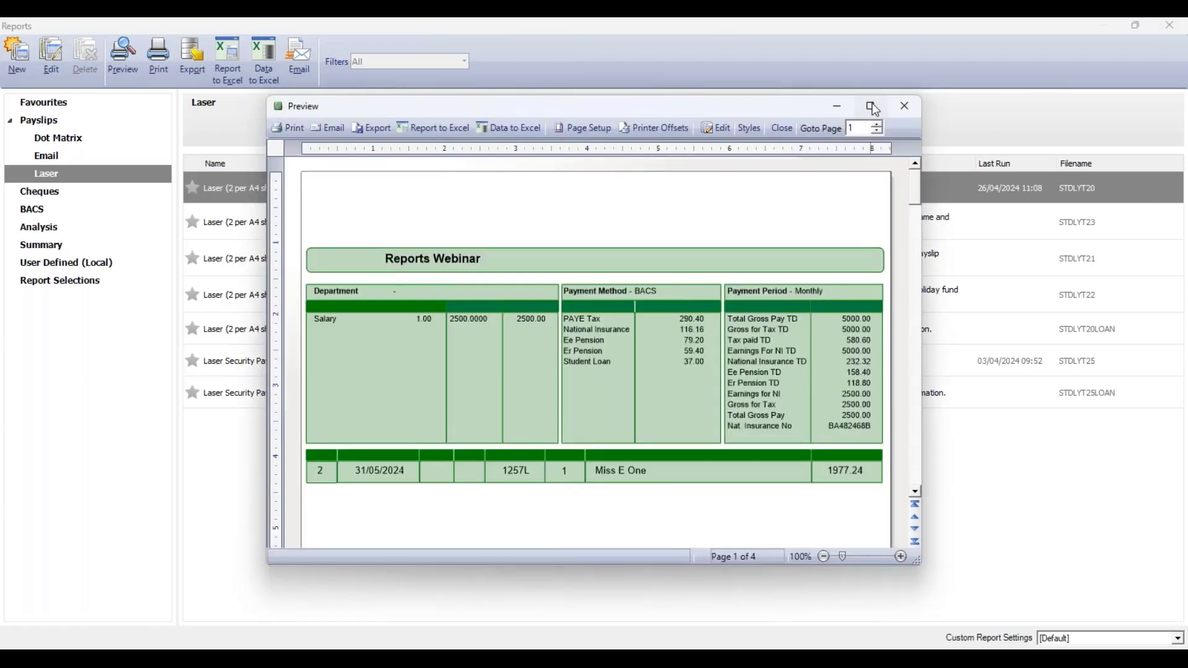
Maximise the payslip preview, look through the employees' payslips, and close the preview.
{"action": "left_click", "coordinate": [870, 106]}
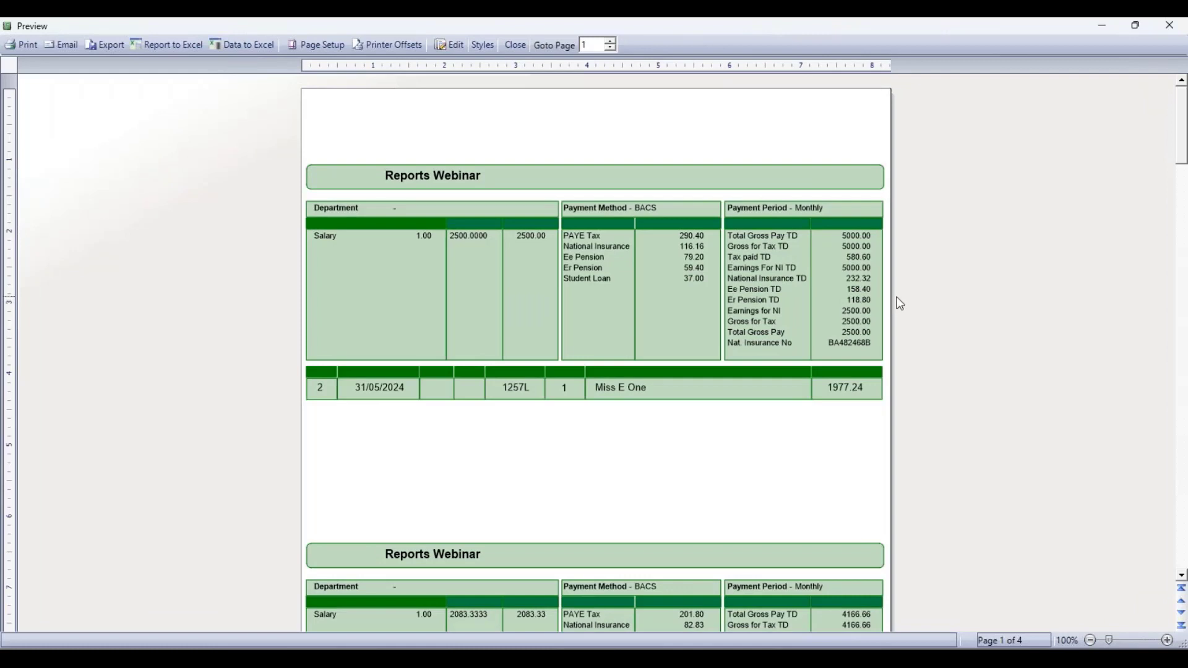
{"action": "scroll", "coordinate": [684, 278], "scroll_direction": "down", "scroll_amount": 9}
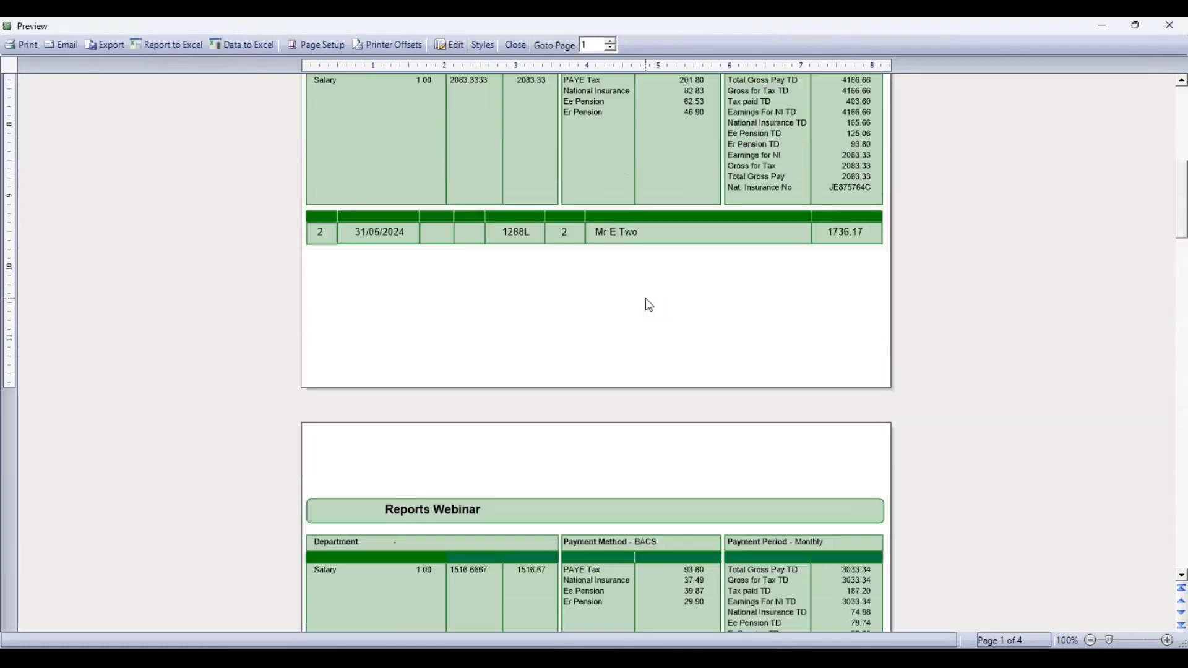
{"action": "scroll", "coordinate": [645, 299], "scroll_direction": "down", "scroll_amount": 2}
{"action": "scroll", "coordinate": [607, 266], "scroll_direction": "up", "scroll_amount": 6}
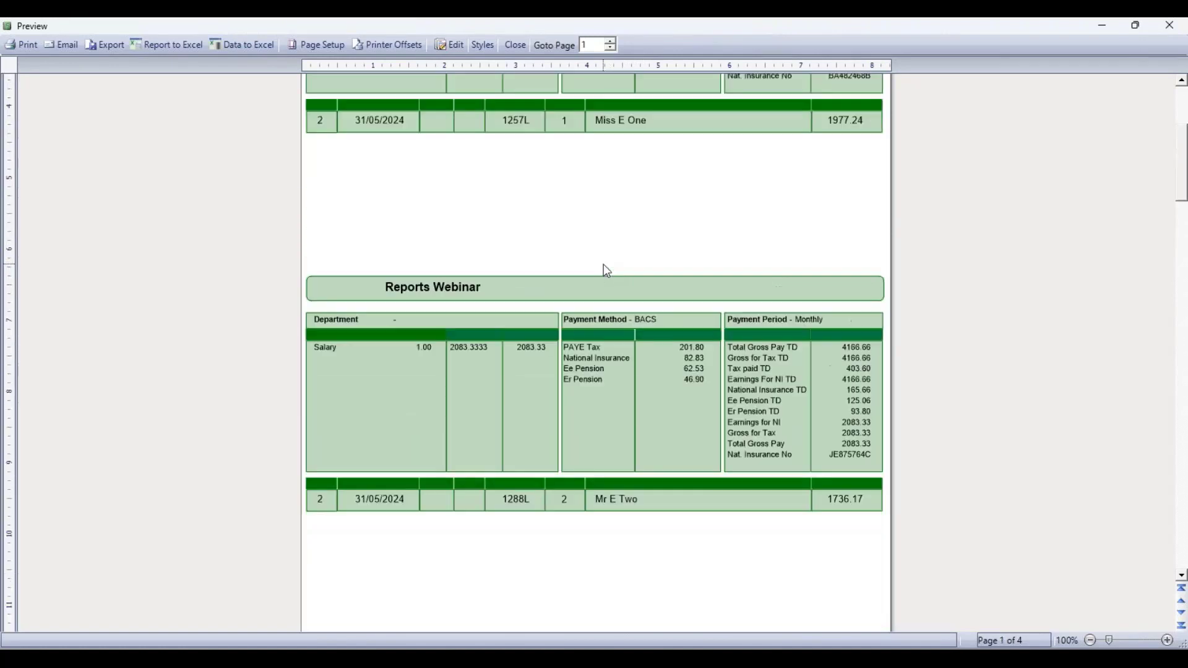
{"action": "scroll", "coordinate": [605, 271], "scroll_direction": "up", "scroll_amount": 4}
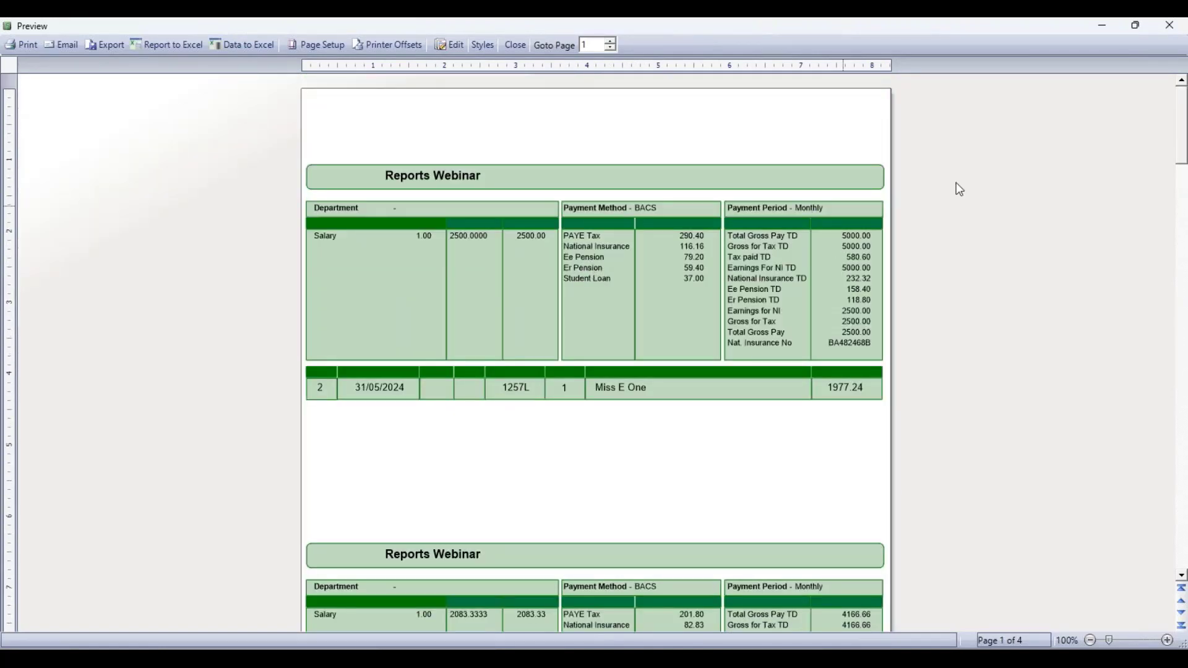
{"action": "left_click", "coordinate": [1170, 25]}
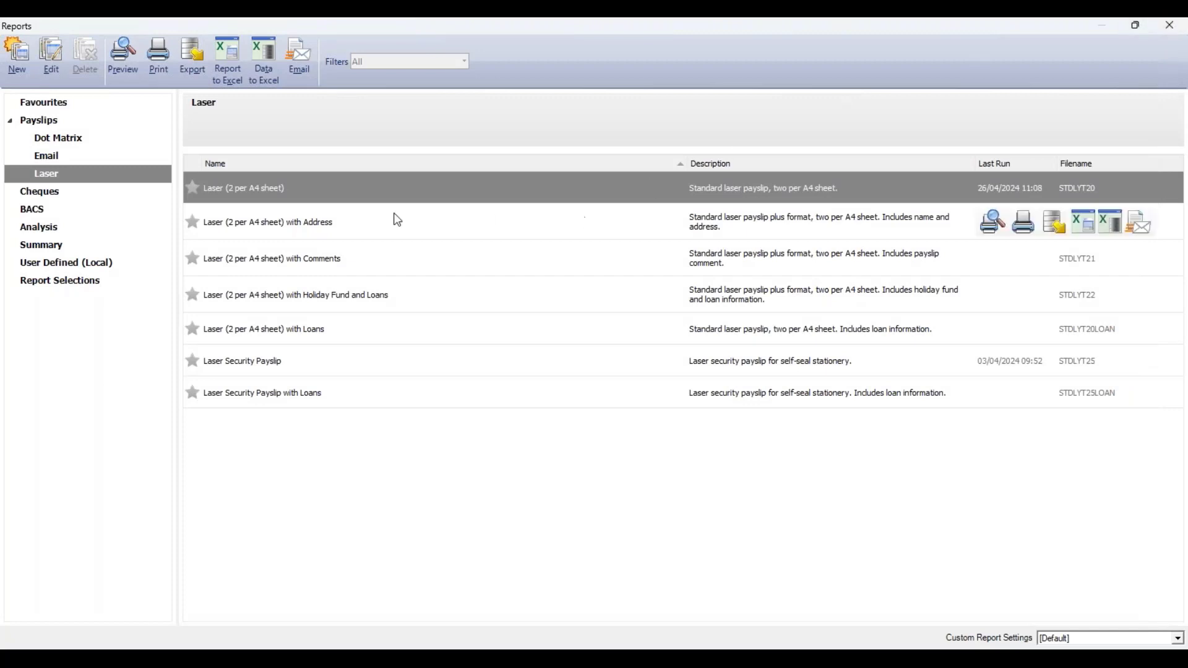
Add the Laser (2 per A4 sheet) payslip to the report favourites and show the Favourites list.
{"action": "left_click", "coordinate": [191, 189]}
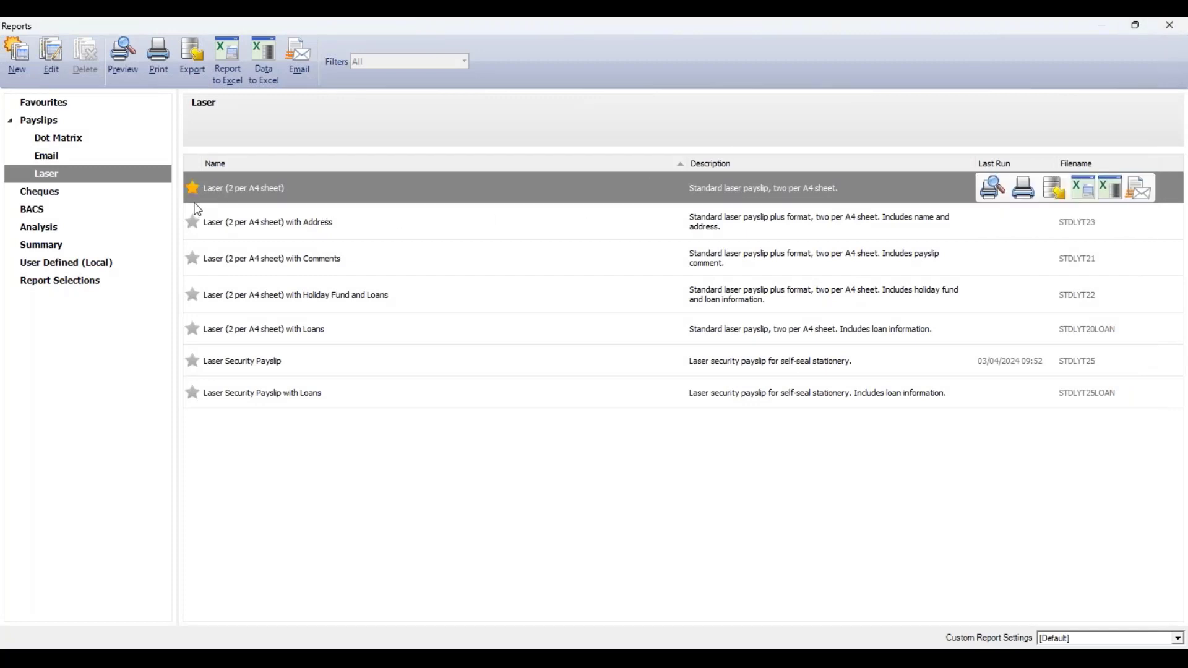
{"action": "left_click", "coordinate": [121, 103]}
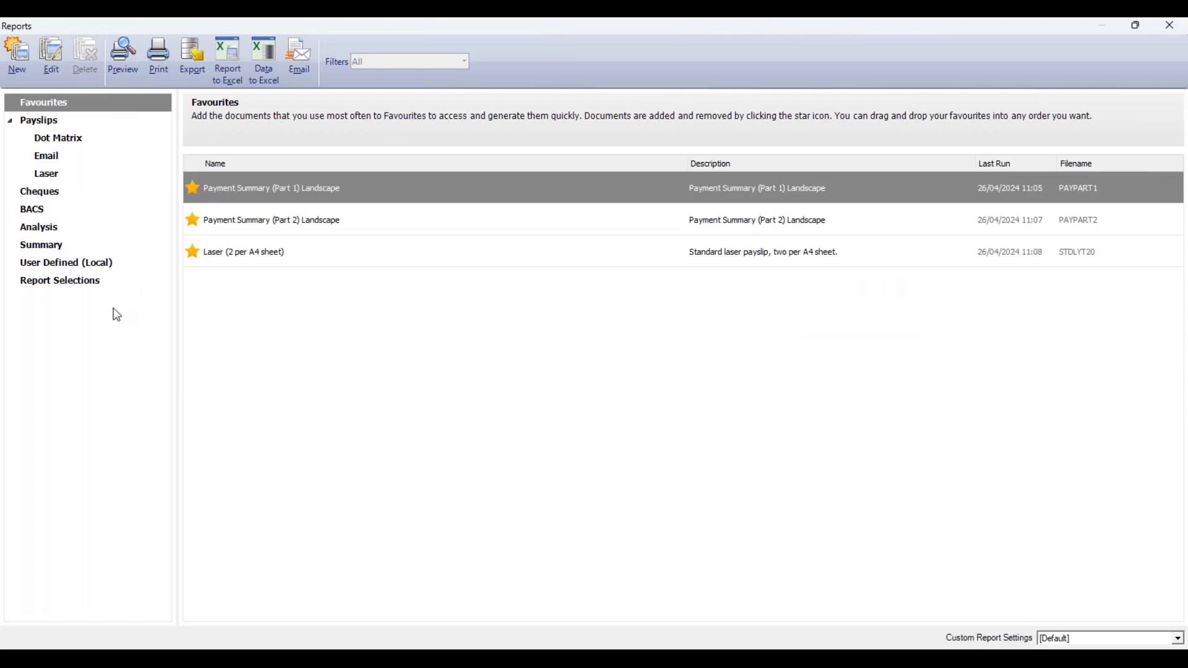
{"action": "left_click", "coordinate": [77, 175]}
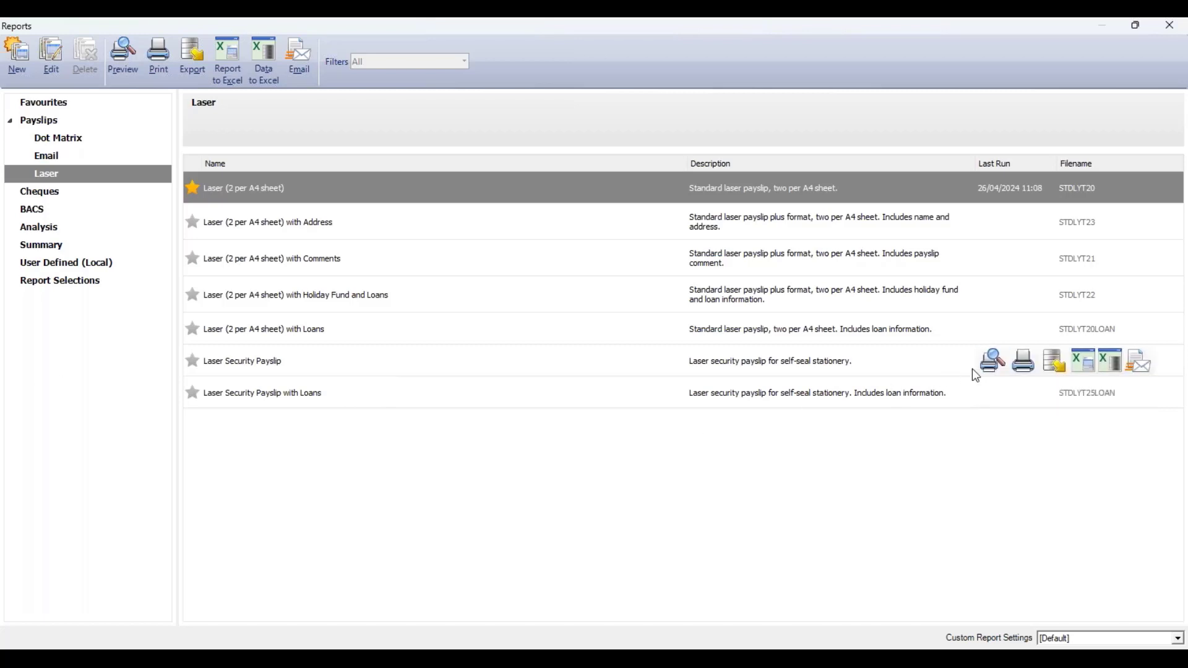
{"action": "mouse_move", "coordinate": [993, 365]}
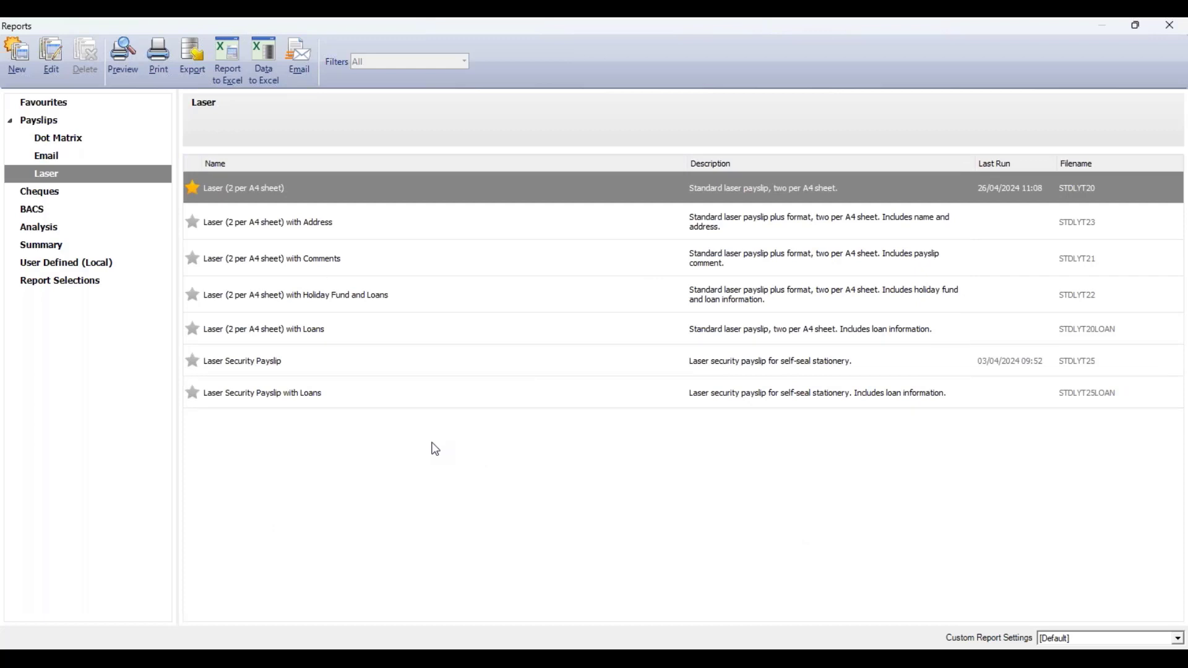
Preview the Update Records Check Report from the Summary category, and close the preview.
{"action": "left_click", "coordinate": [56, 248]}
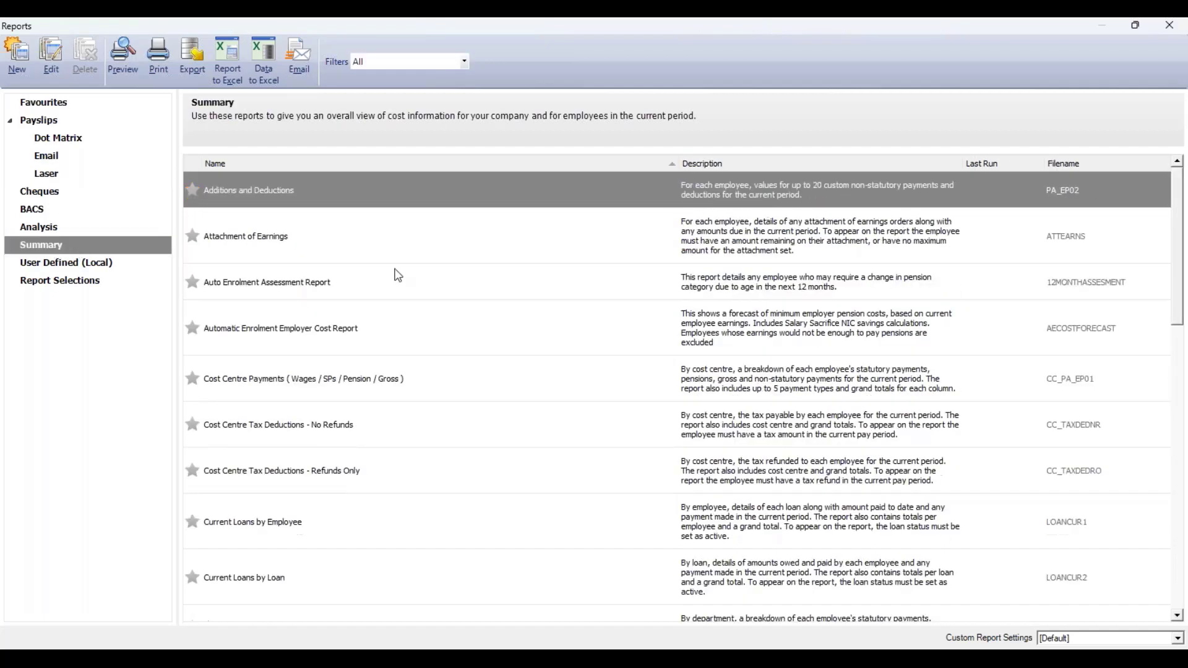
{"action": "scroll", "coordinate": [448, 351], "scroll_direction": "down", "scroll_amount": 5}
{"action": "scroll", "coordinate": [449, 351], "scroll_direction": "down", "scroll_amount": 8}
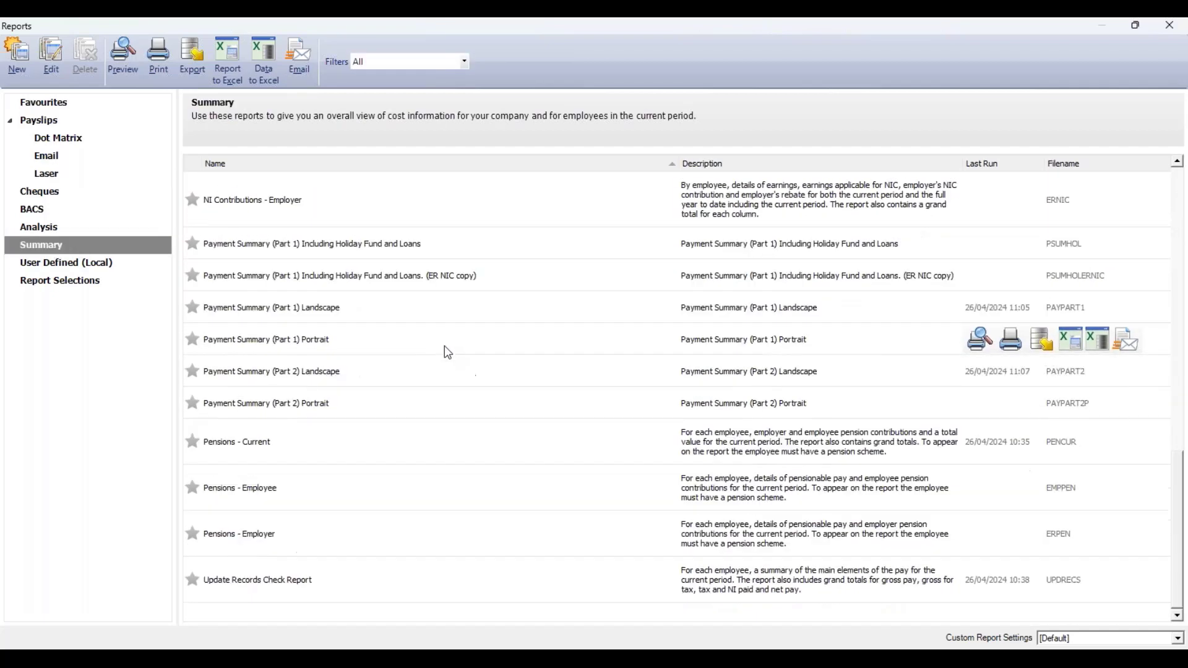
{"action": "left_click", "coordinate": [451, 584]}
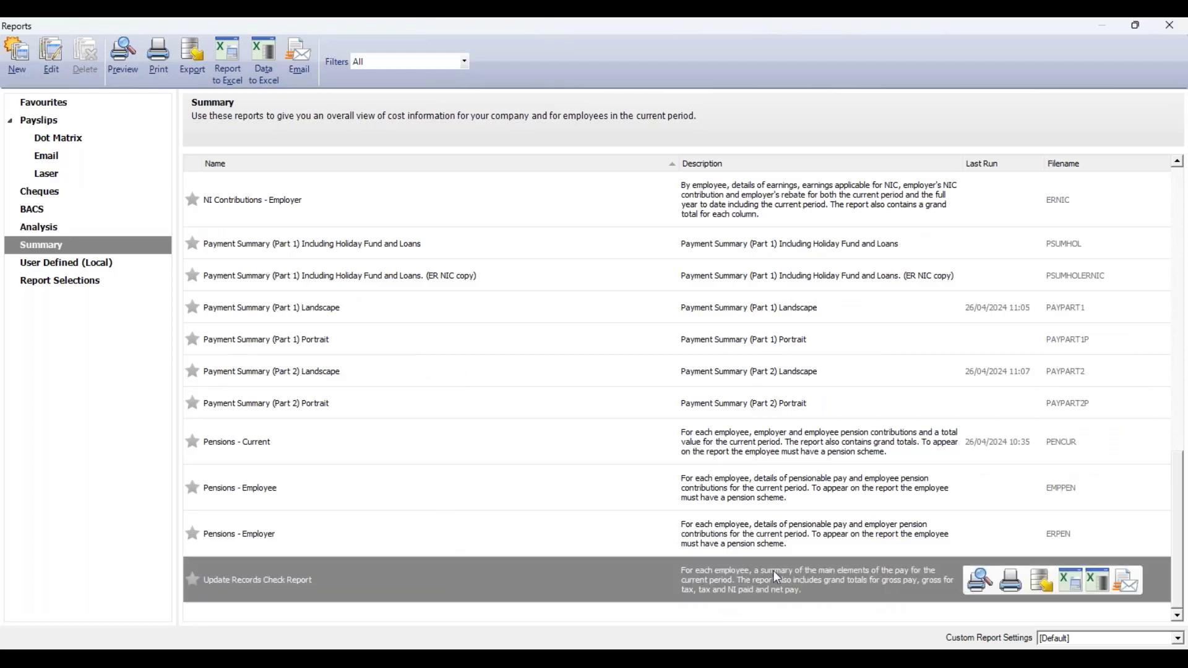
{"action": "left_click", "coordinate": [977, 588]}
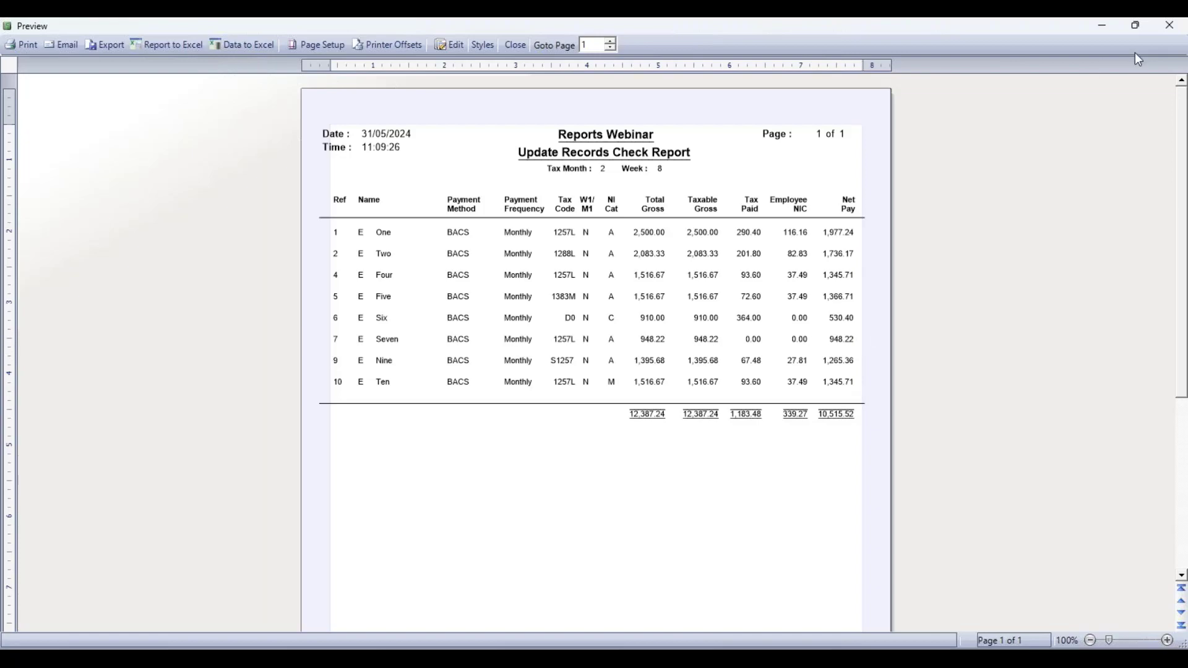
{"action": "left_click", "coordinate": [1169, 25]}
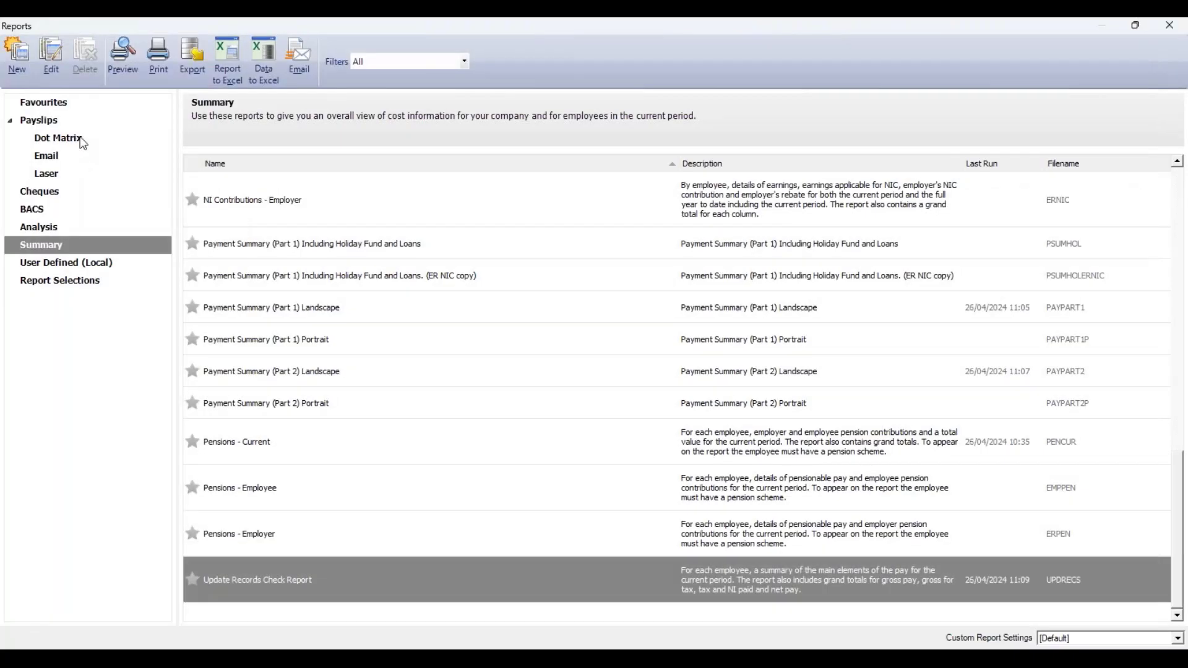
Add the Update Records Check Report to the favourites, check the Favourites list, and close the pre-update reports.
{"action": "mouse_move", "coordinate": [197, 587]}
{"action": "left_click", "coordinate": [141, 104]}
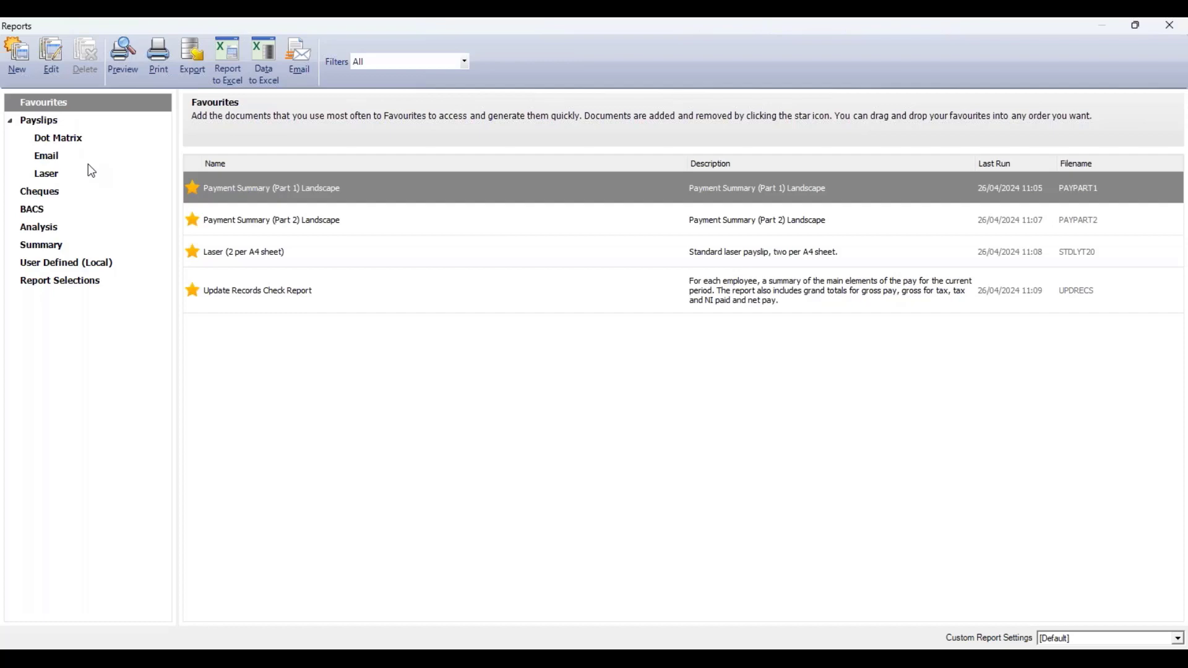
{"action": "left_click", "coordinate": [1169, 26]}
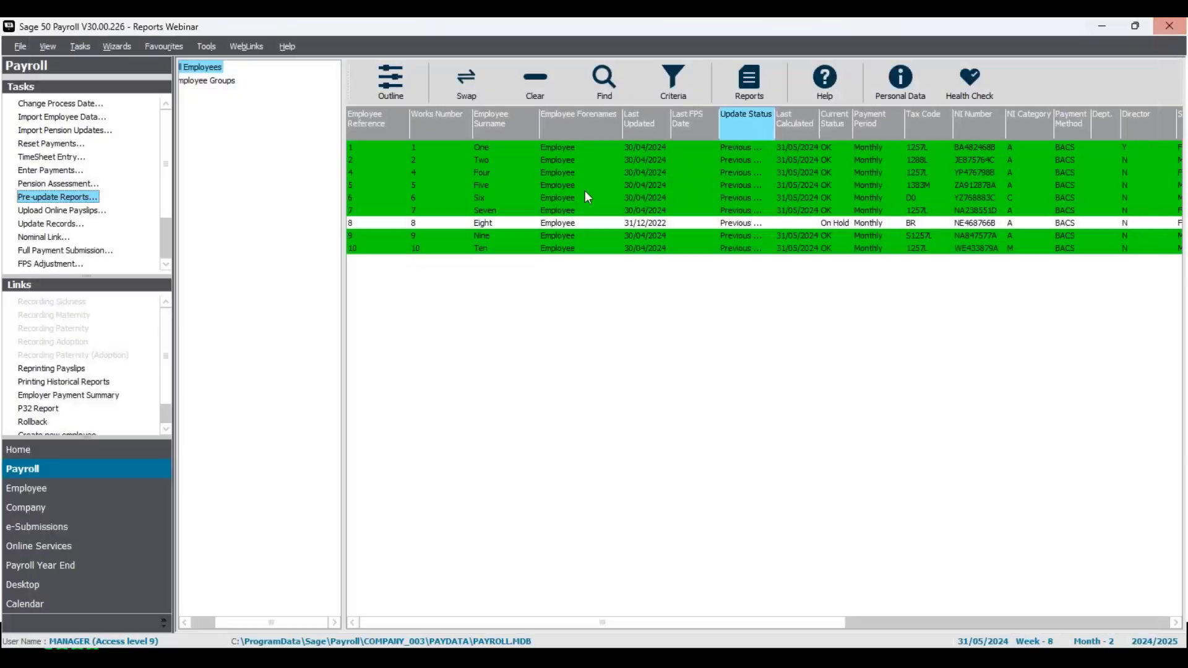
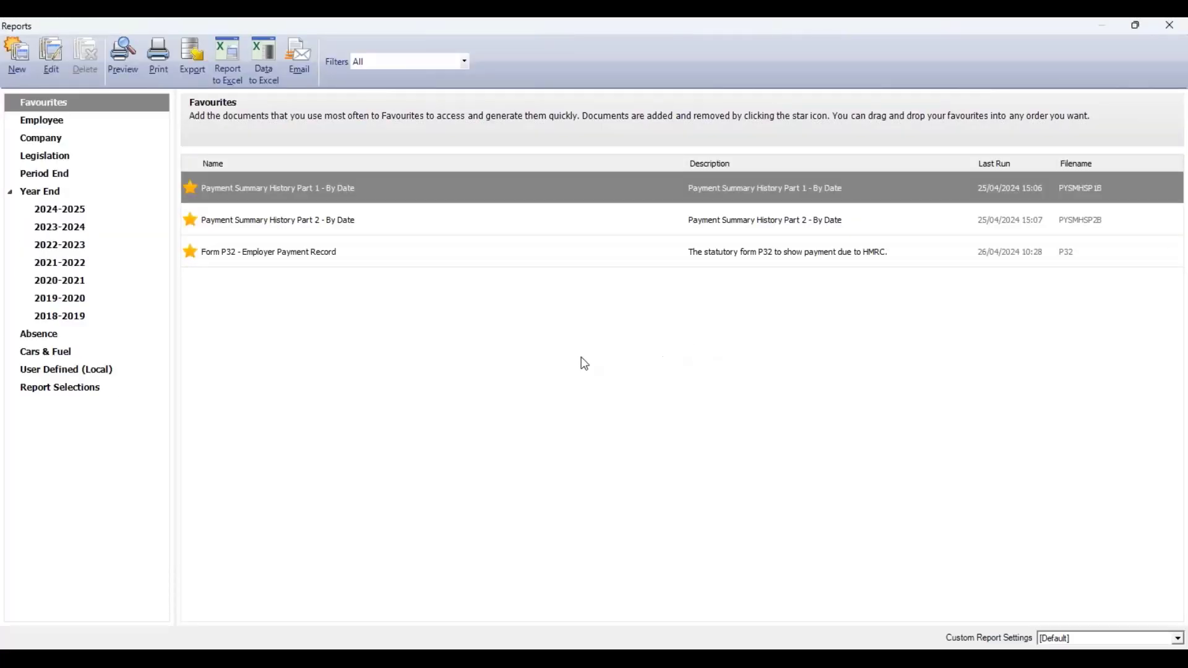
{"action": "mouse_move", "coordinate": [385, 191]}
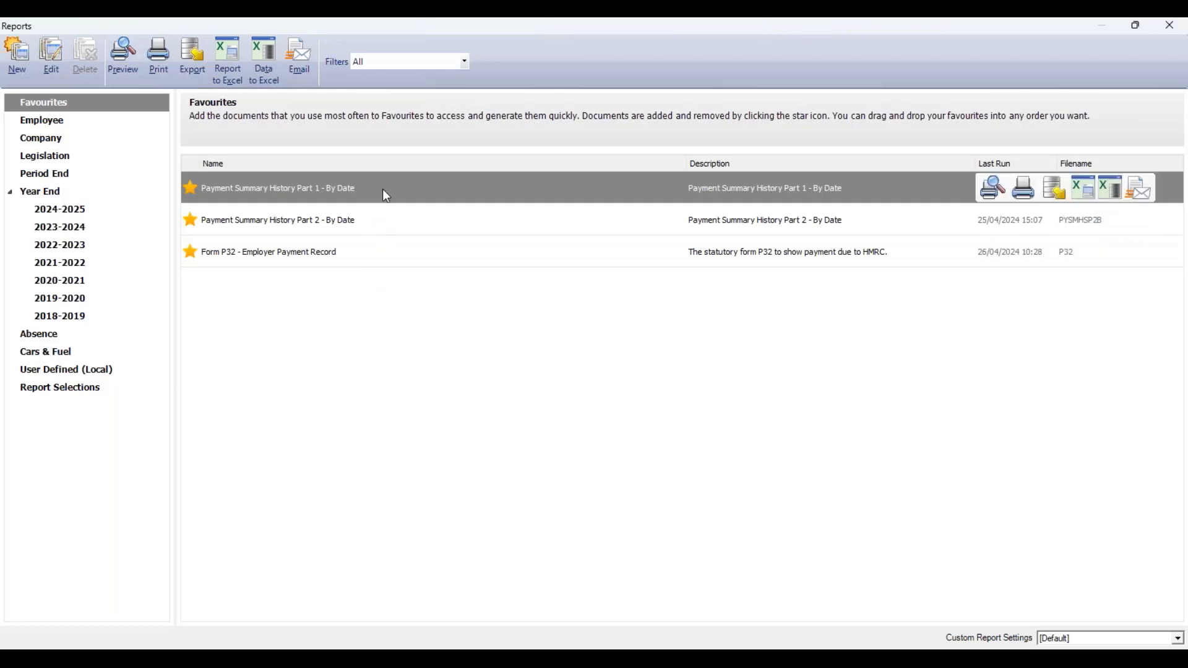
{"action": "mouse_move", "coordinate": [384, 224]}
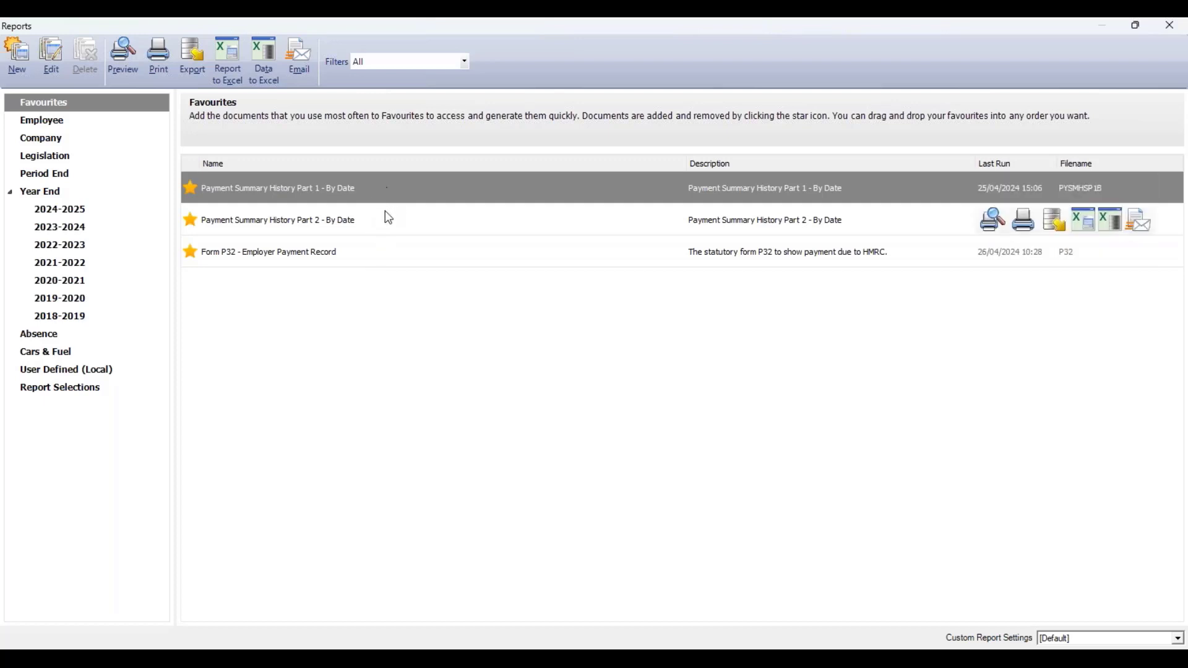
{"action": "mouse_move", "coordinate": [386, 263]}
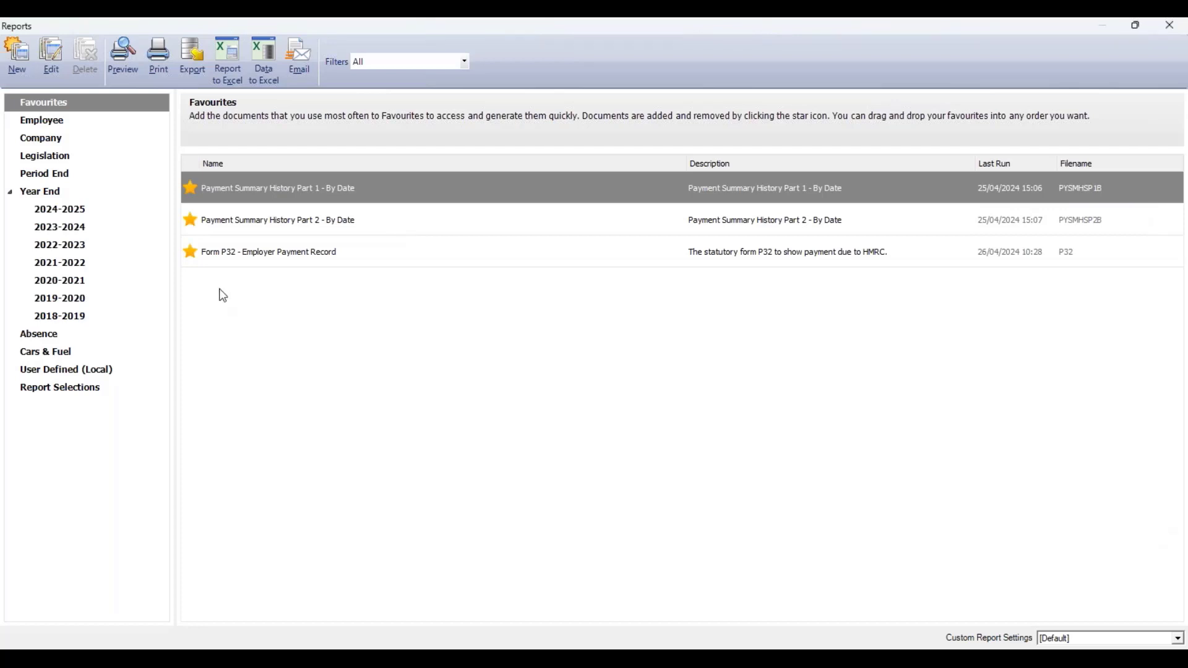
{"action": "mouse_move", "coordinate": [237, 226]}
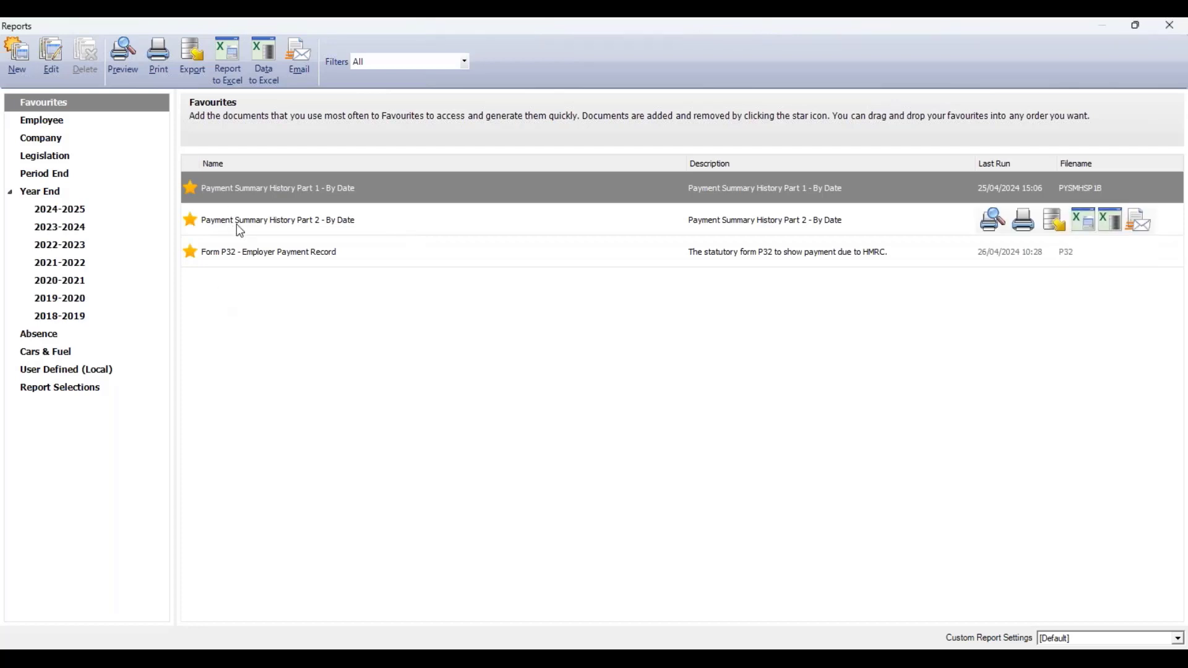
Find Payment Summary History Part 1 and Part 2 - By Date among the Employee reports and view their sample images.
{"action": "left_click", "coordinate": [98, 122]}
{"action": "mouse_move", "coordinate": [451, 293]}
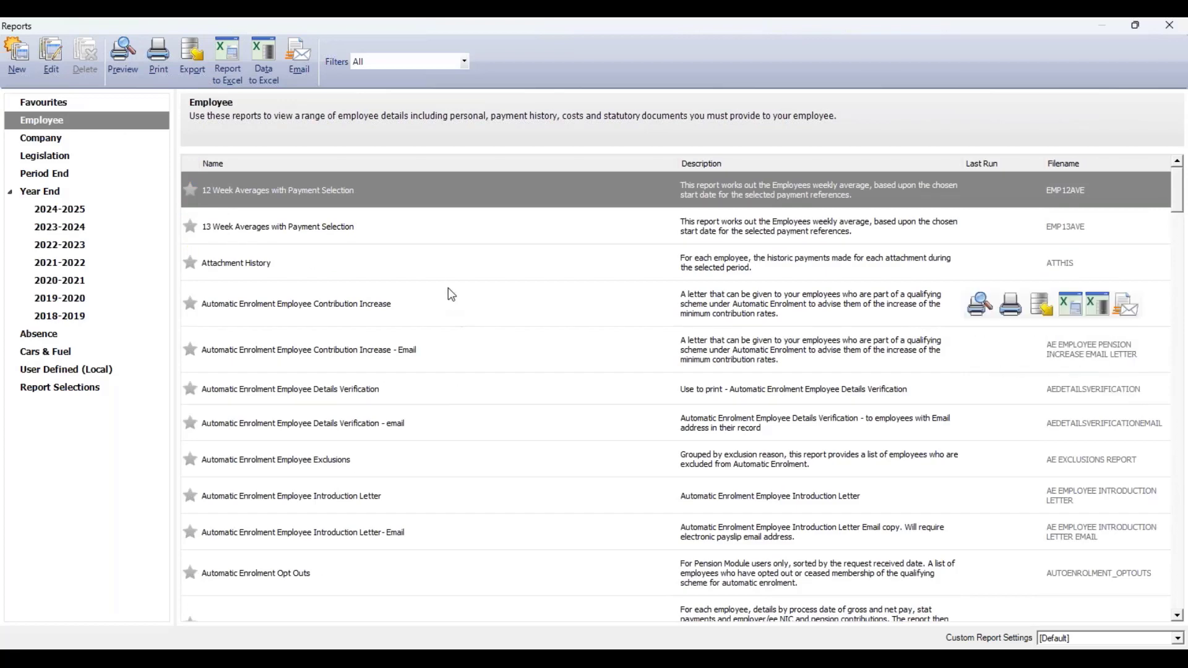
{"action": "scroll", "coordinate": [464, 365], "scroll_direction": "down", "scroll_amount": 3}
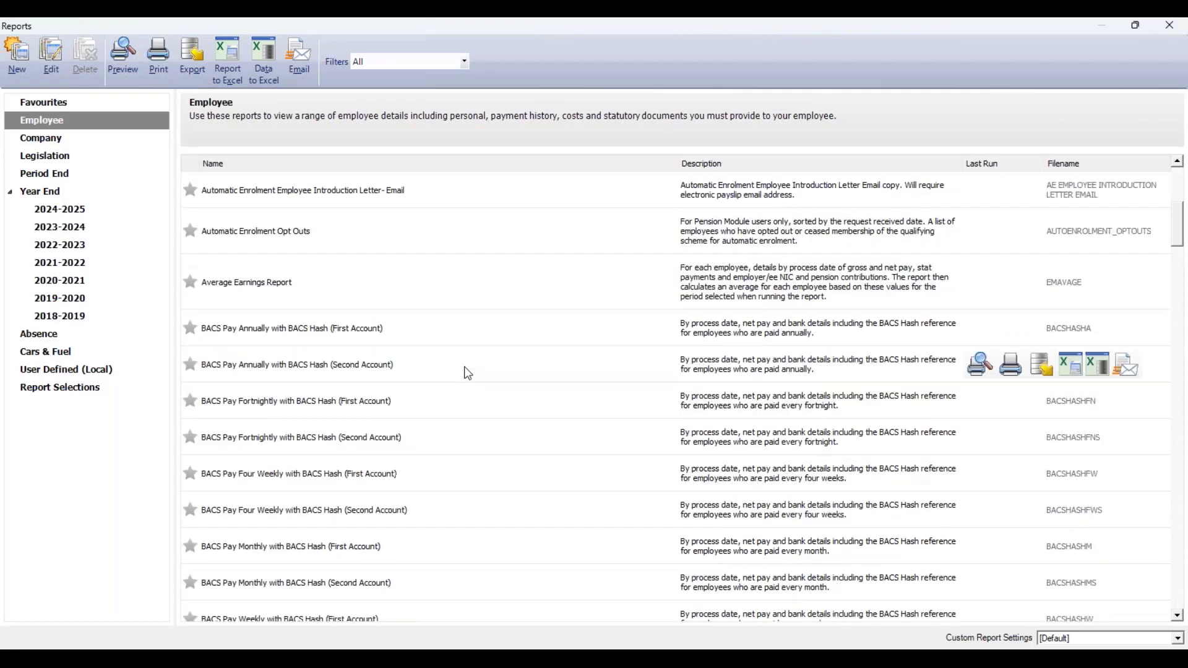
{"action": "scroll", "coordinate": [468, 373], "scroll_direction": "down", "scroll_amount": 1}
{"action": "scroll", "coordinate": [469, 377], "scroll_direction": "down", "scroll_amount": 3}
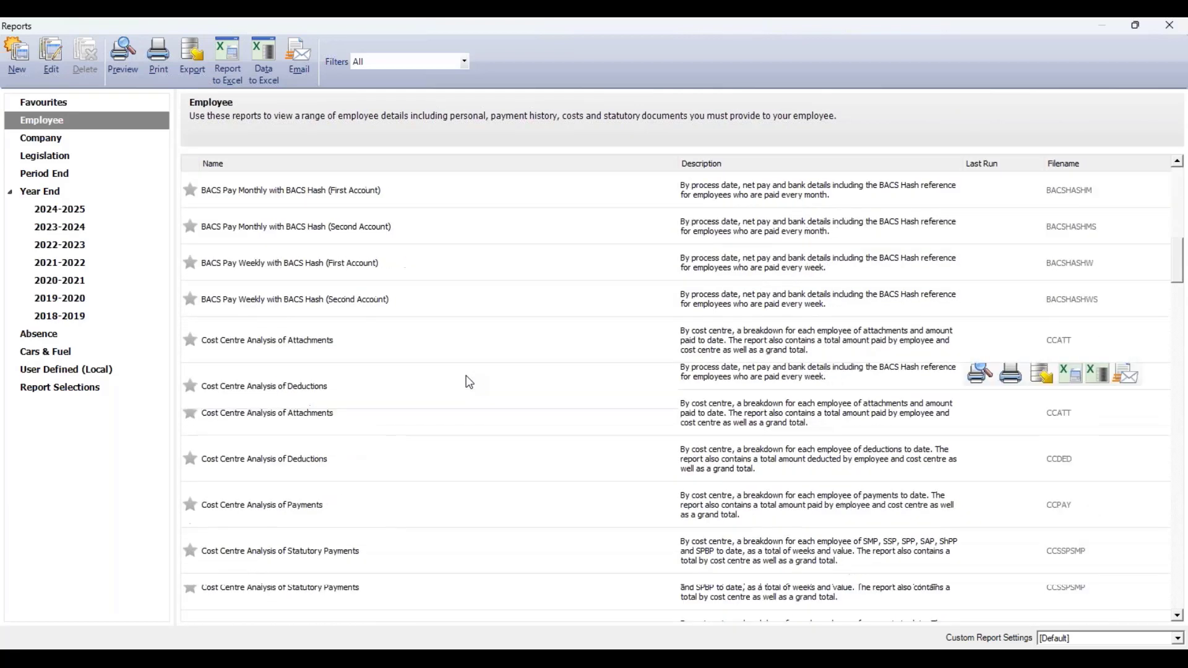
{"action": "scroll", "coordinate": [470, 382], "scroll_direction": "down", "scroll_amount": 8}
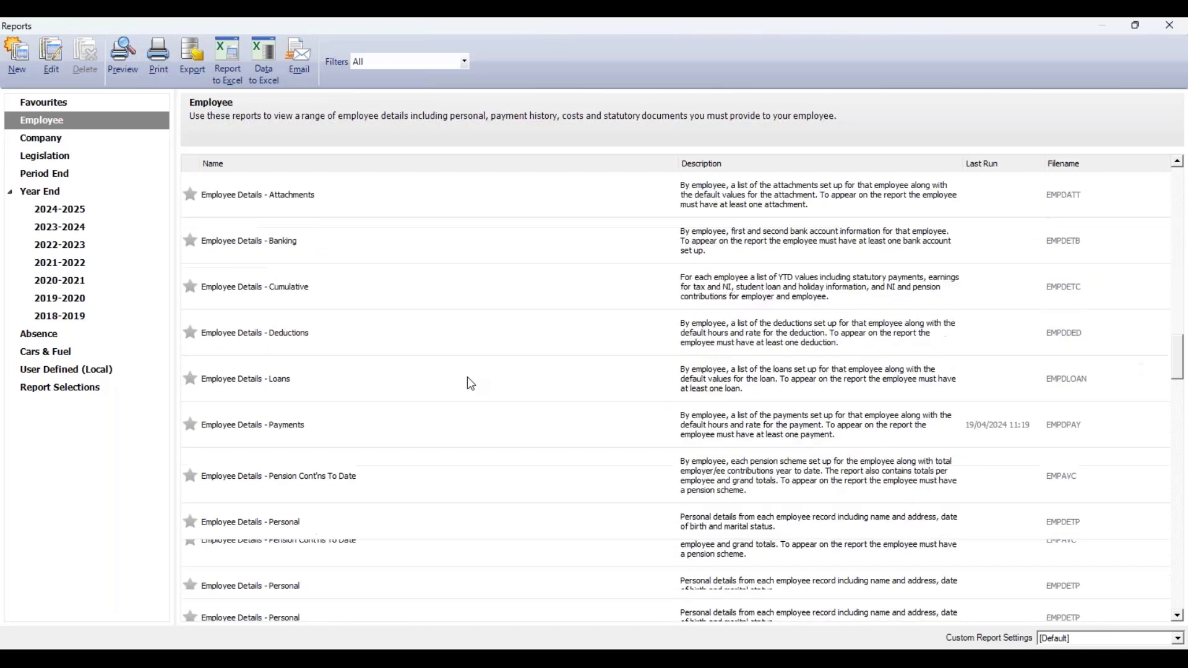
{"action": "scroll", "coordinate": [468, 379], "scroll_direction": "down", "scroll_amount": 10}
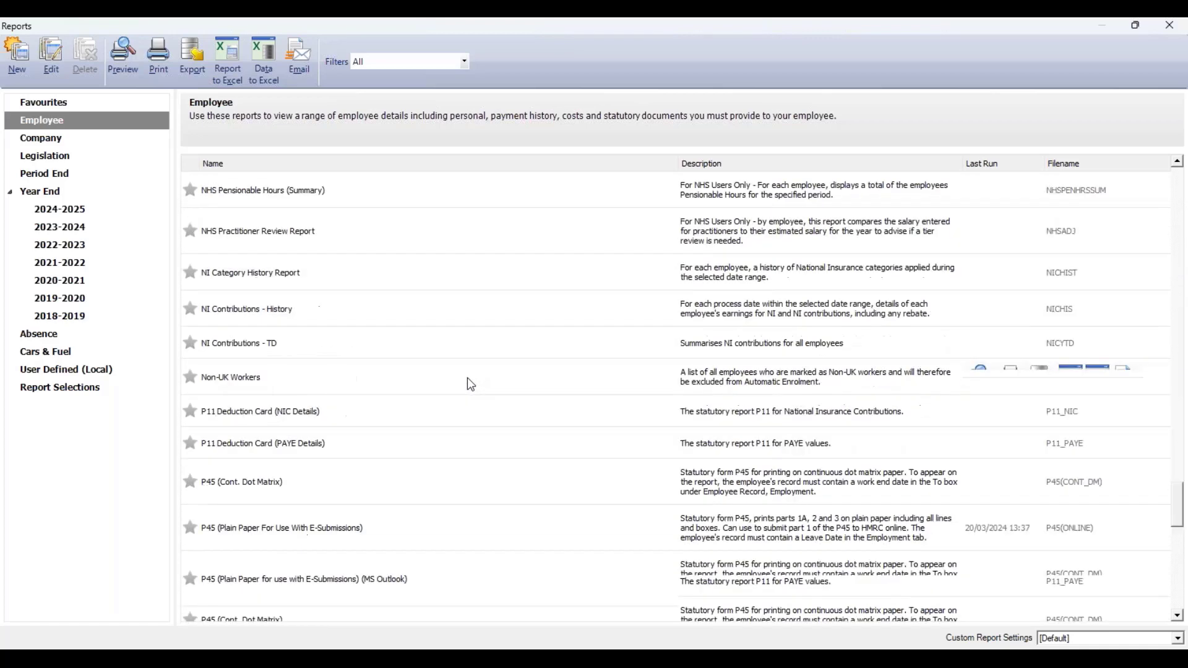
{"action": "scroll", "coordinate": [470, 380], "scroll_direction": "down", "scroll_amount": 5}
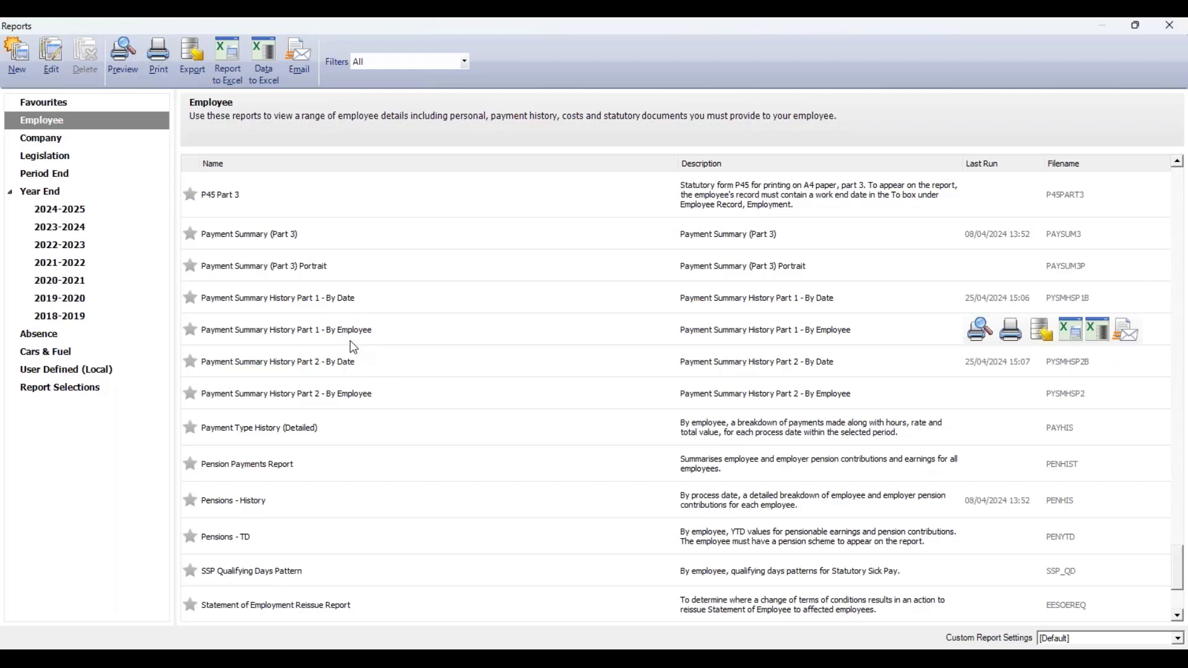
{"action": "left_click", "coordinate": [350, 312]}
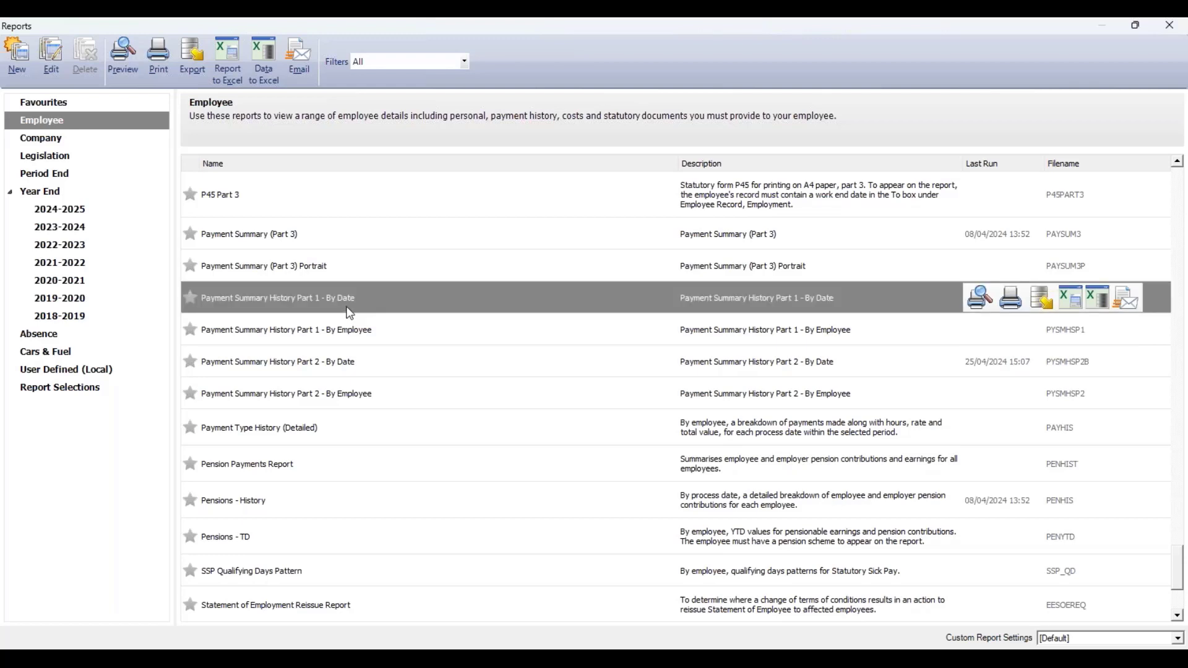
{"action": "left_click", "coordinate": [979, 299]}
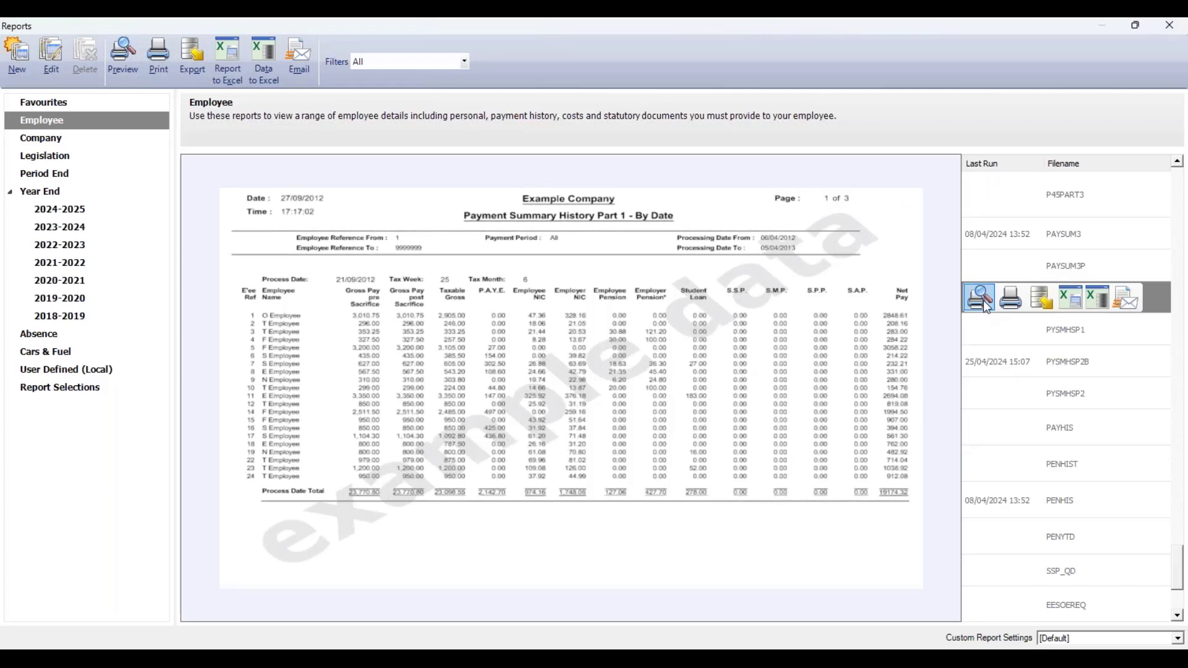
{"action": "mouse_move", "coordinate": [974, 361]}
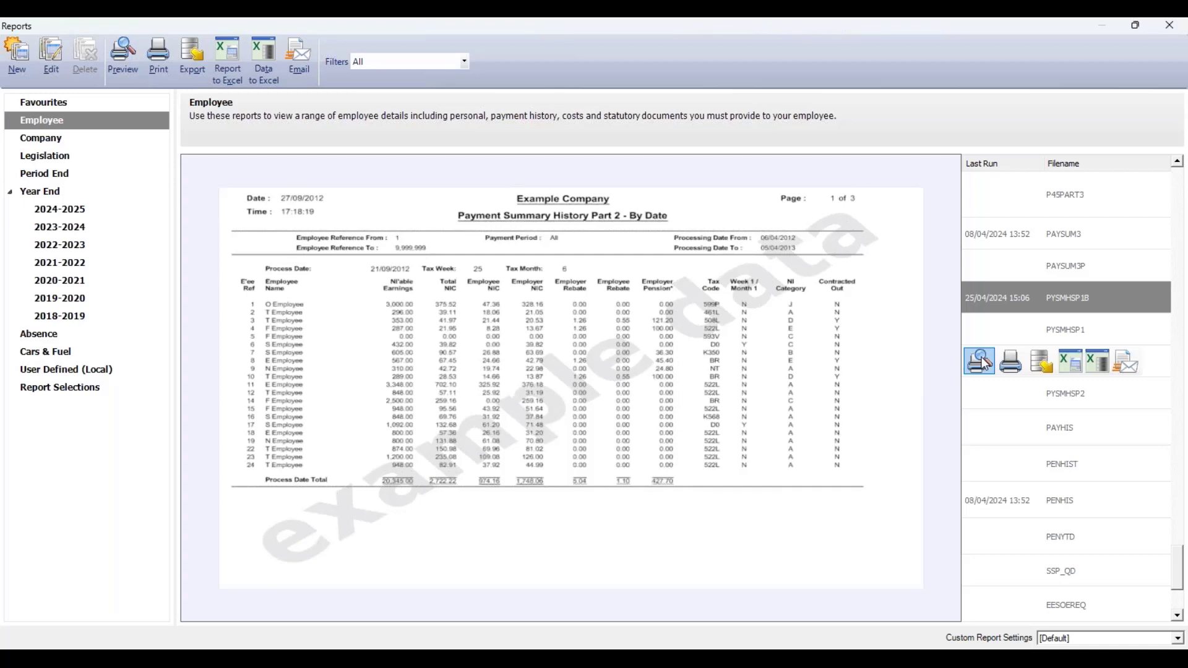
Show the report favourites and select Form P32 - Employer Payment Record.
{"action": "left_click", "coordinate": [147, 102]}
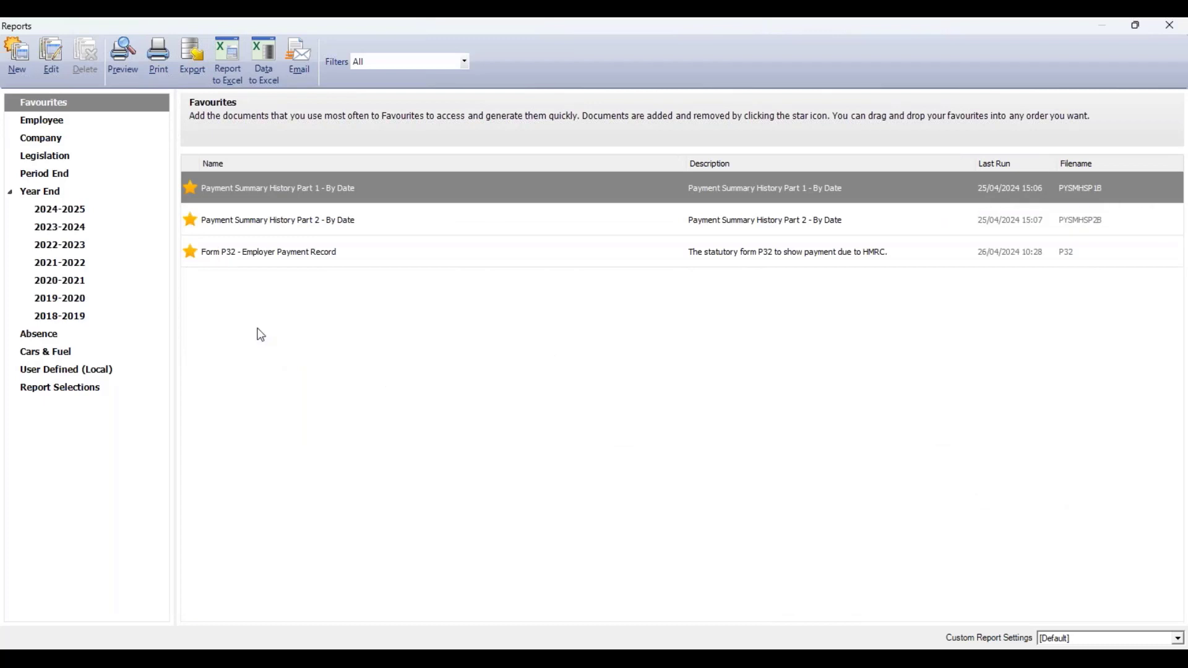
{"action": "mouse_move", "coordinate": [244, 266]}
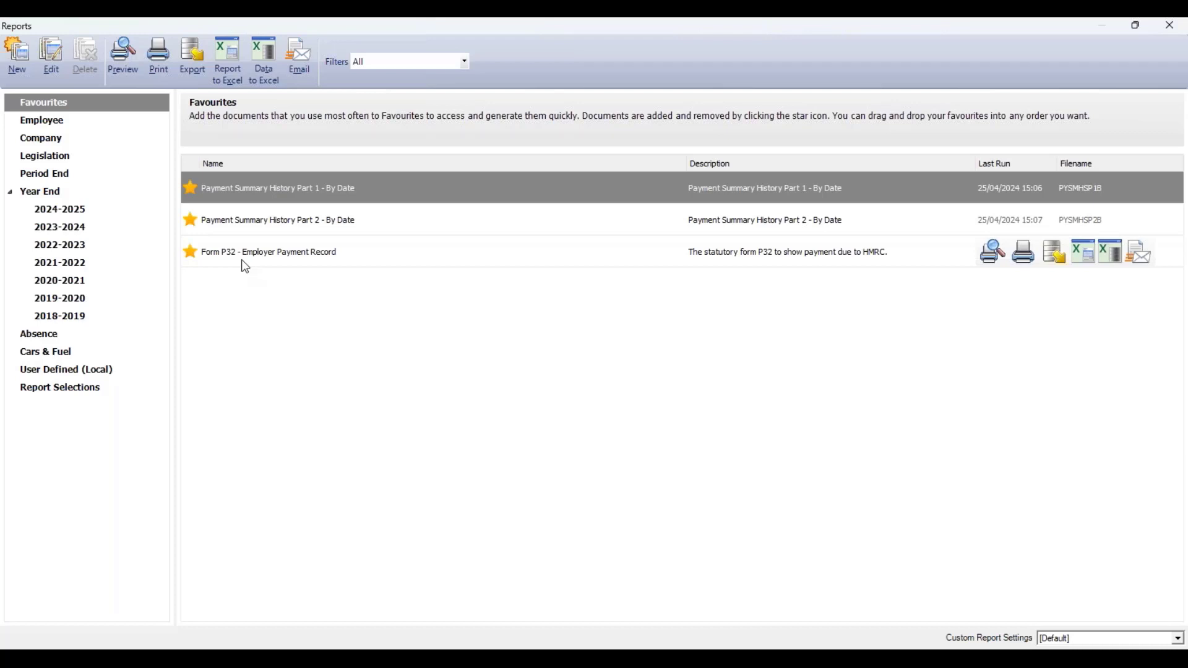
{"action": "left_click", "coordinate": [245, 265]}
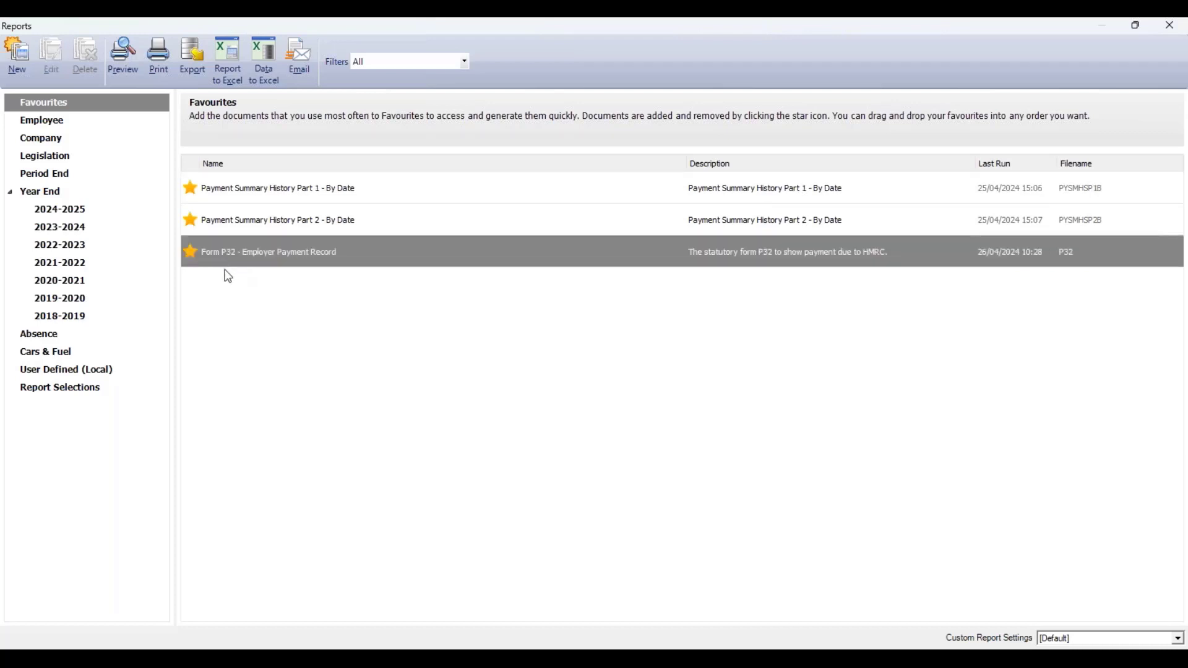
Preview Form P32 - Employer Payment Record from the Period End reports, with the tax month criteria set from 1 to 1.
{"action": "left_click", "coordinate": [62, 177]}
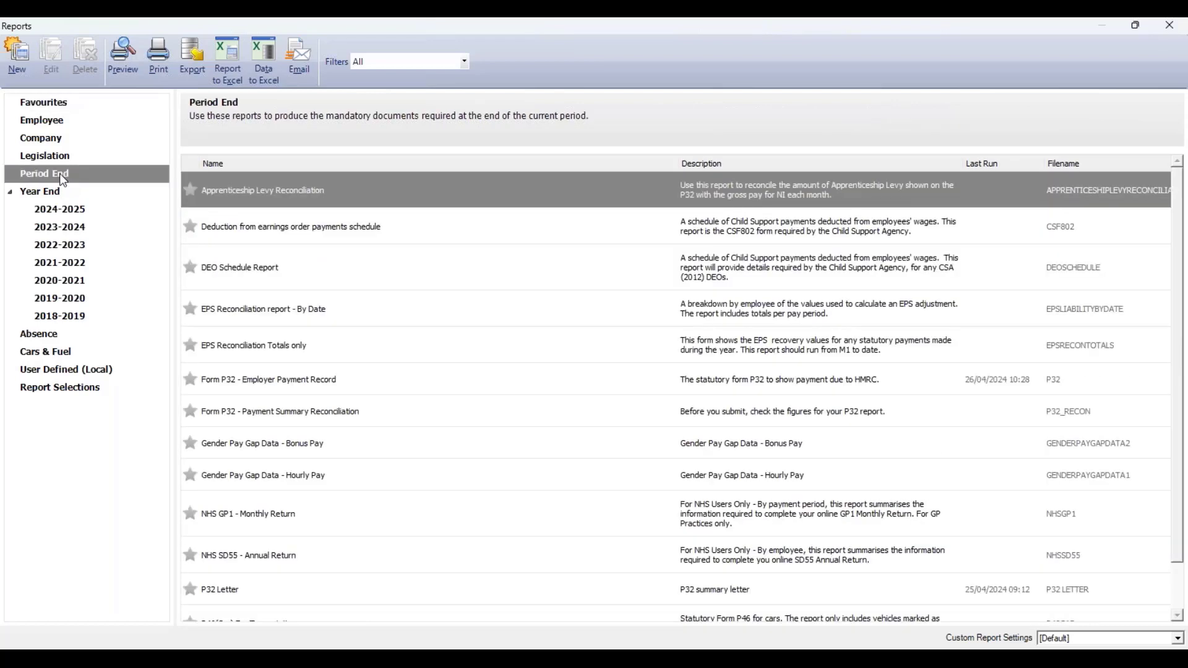
{"action": "mouse_move", "coordinate": [227, 383]}
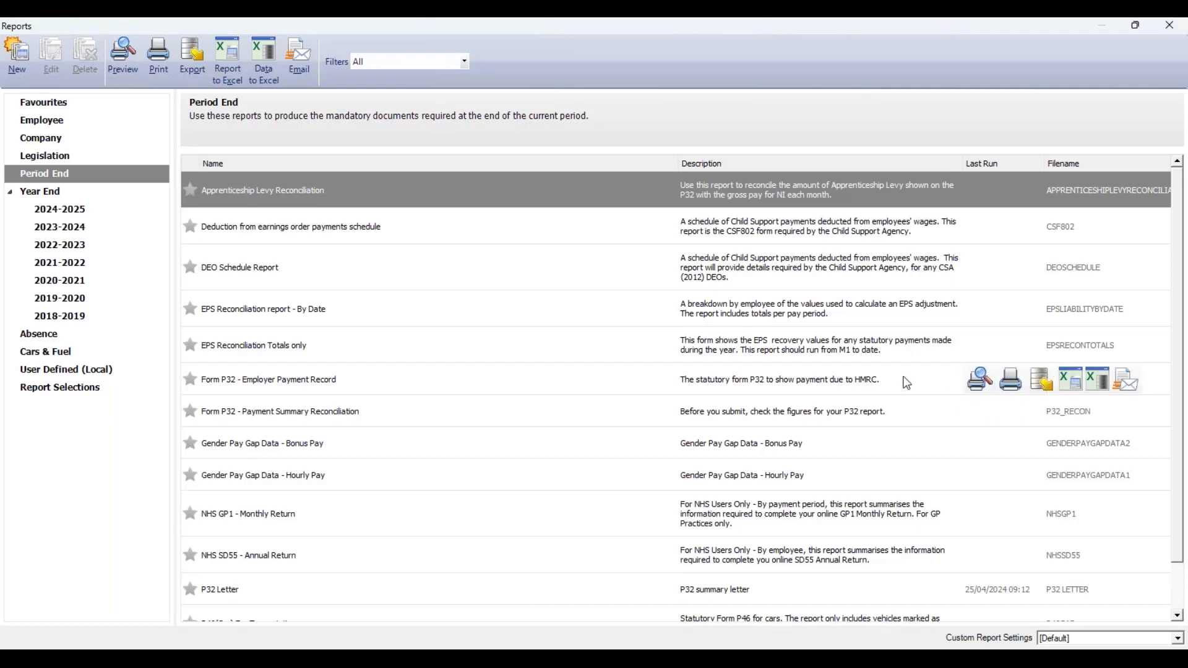
{"action": "left_click", "coordinate": [944, 388]}
{"action": "left_click", "coordinate": [978, 385]}
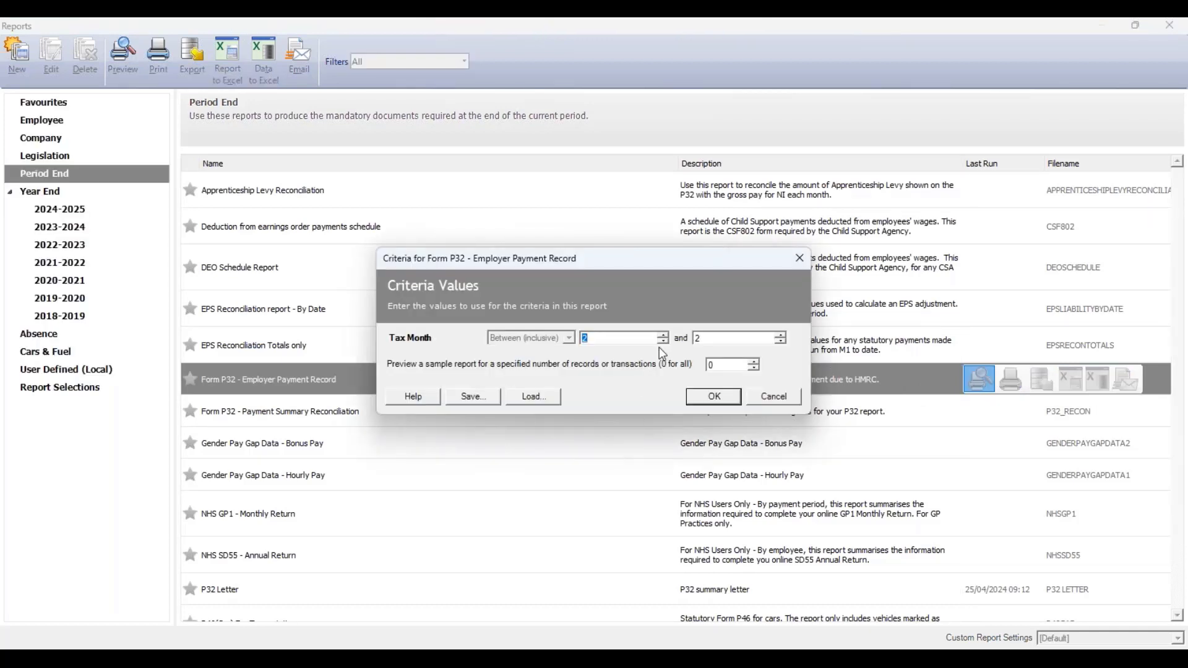
{"action": "left_click", "coordinate": [662, 341]}
{"action": "left_click", "coordinate": [781, 342]}
{"action": "left_click", "coordinate": [718, 399]}
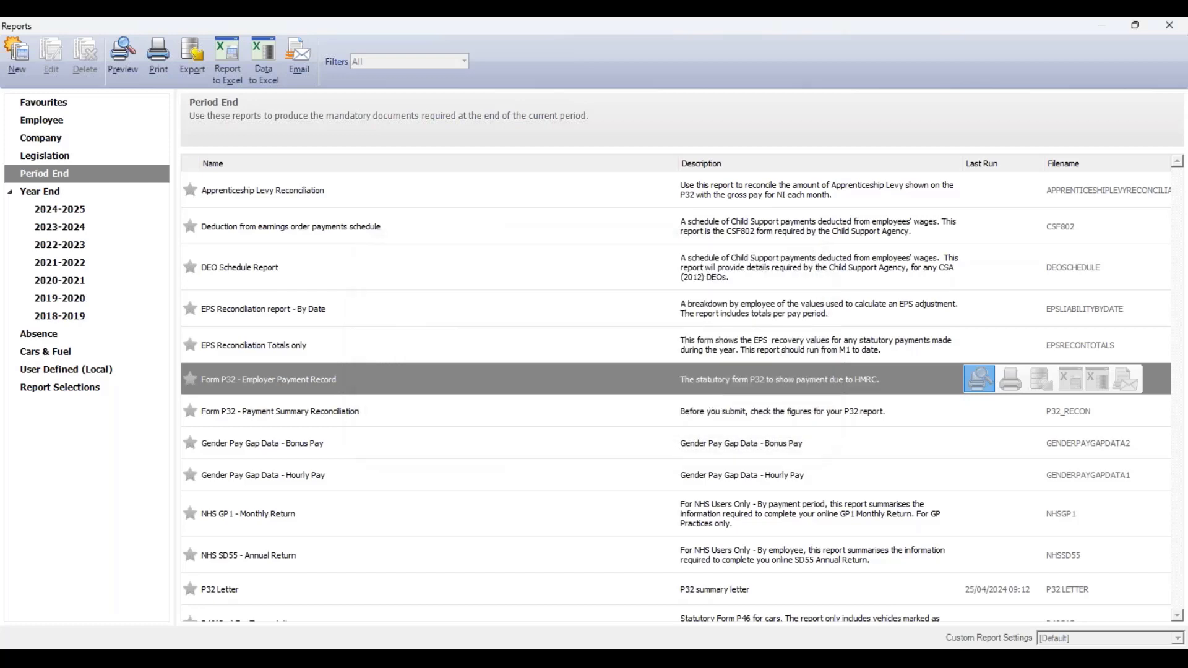
Maximise the P32 preview to check its figures, and close both the preview and the Reports window.
{"action": "left_click_drag", "start_coordinate": [22, 260], "coordinate": [822, 113]}
{"action": "left_click", "coordinate": [839, 114]}
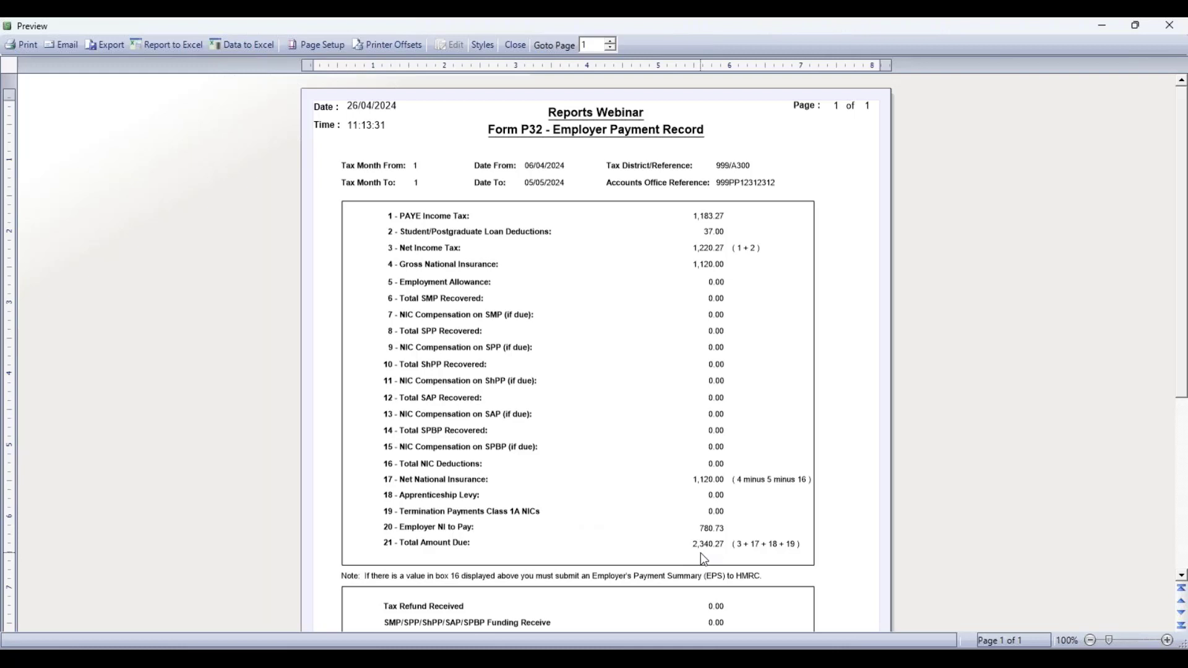
{"action": "left_click", "coordinate": [1163, 34]}
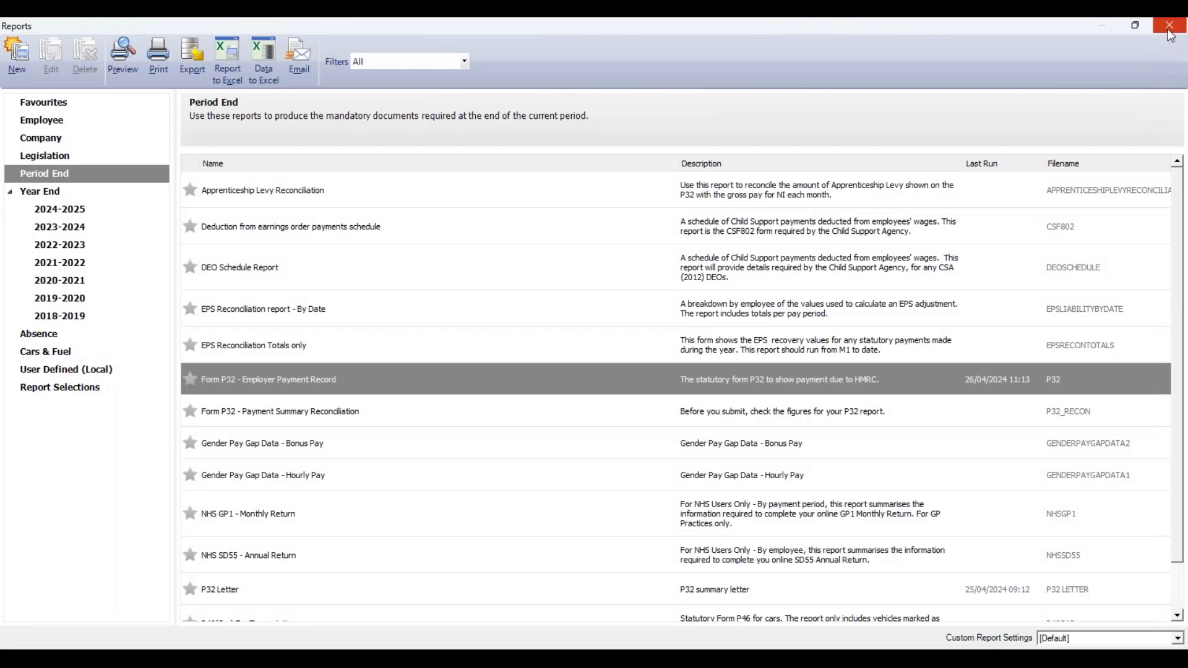
{"action": "left_click", "coordinate": [1168, 29]}
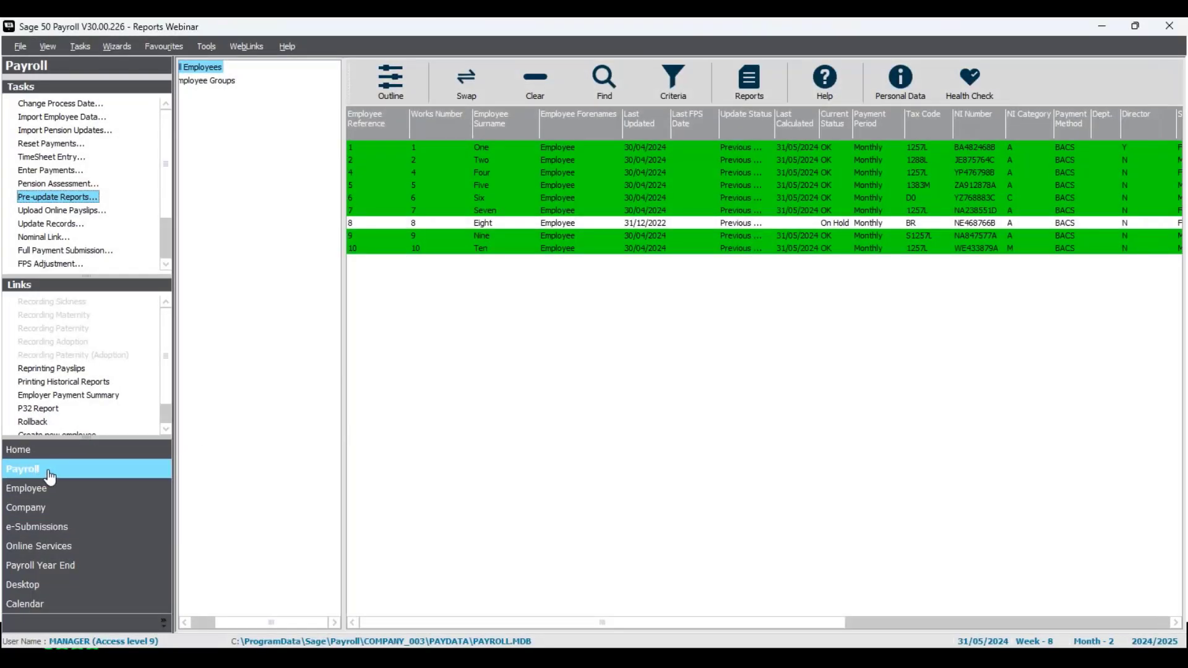
Preview the P32 Report from the payroll links for tax month 1 to 1, and close the preview.
{"action": "left_click", "coordinate": [42, 410]}
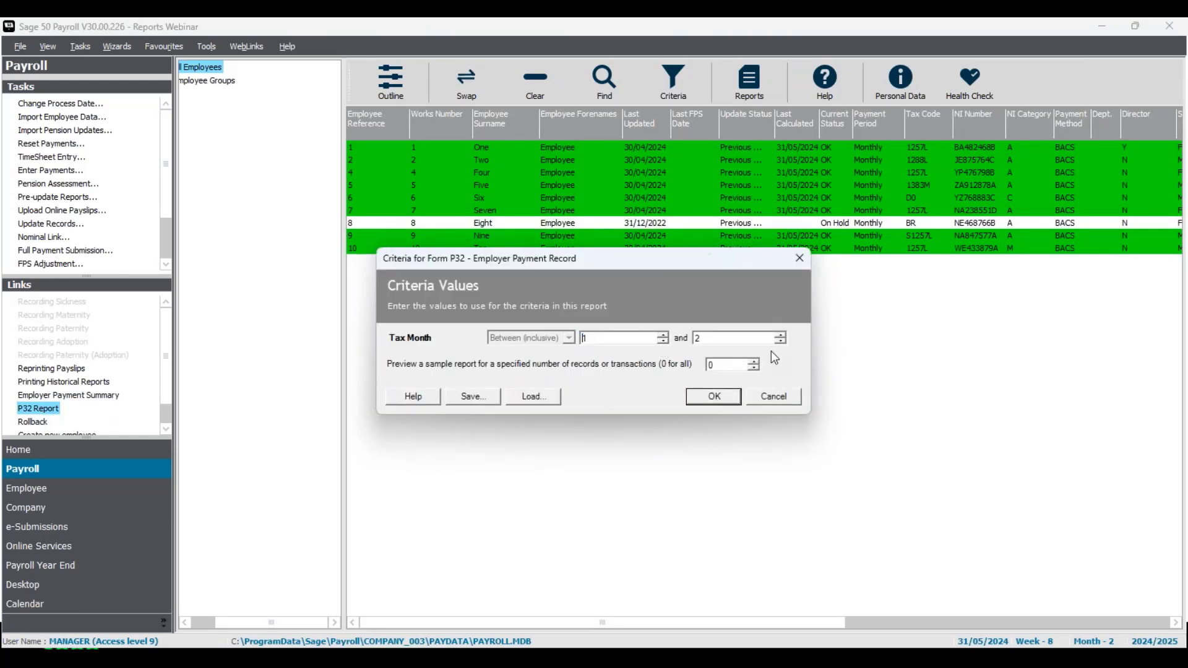
{"action": "left_click", "coordinate": [781, 342]}
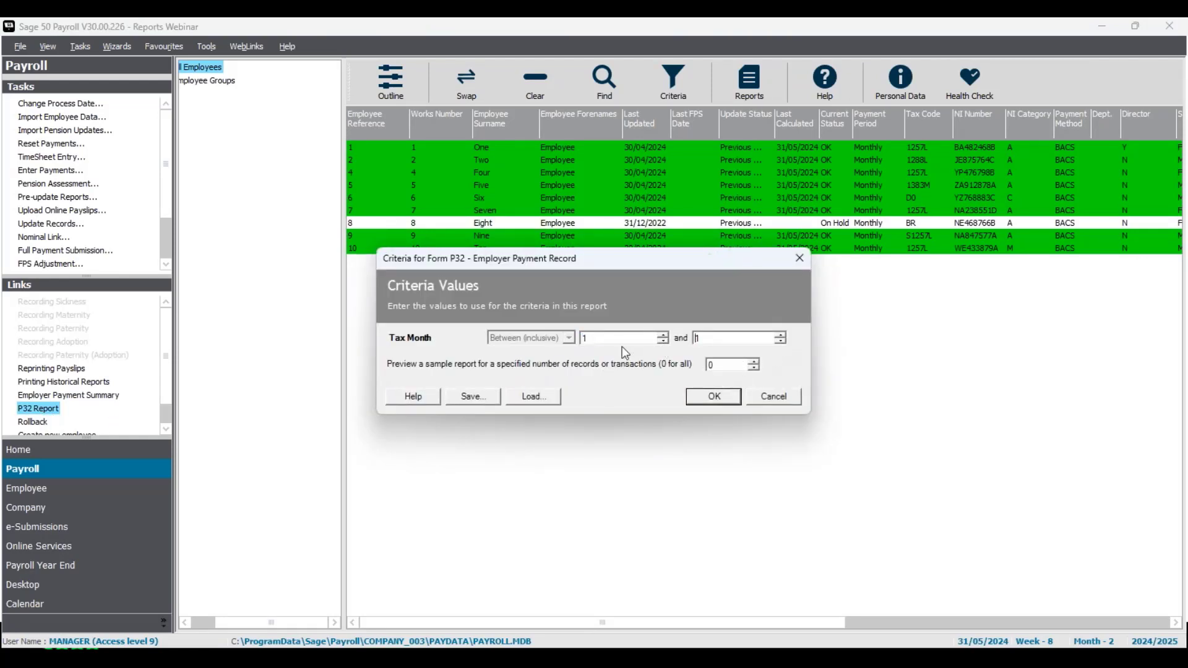
{"action": "left_click", "coordinate": [714, 397]}
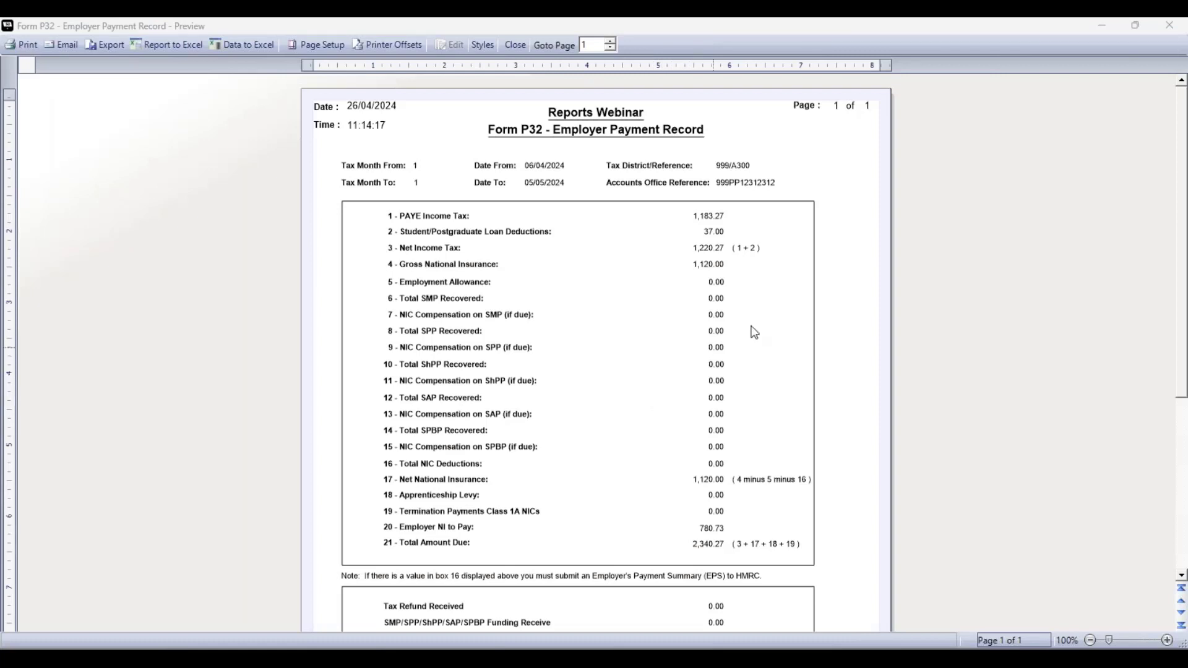
{"action": "left_click", "coordinate": [1170, 25]}
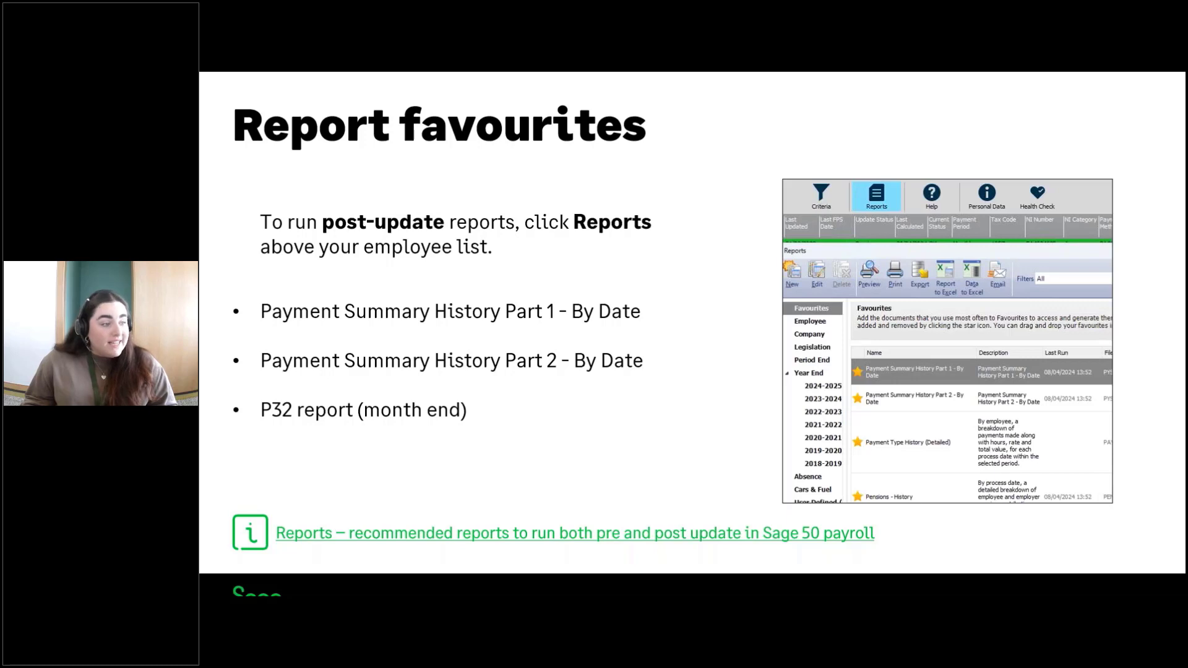
{"action": "key", "text": "Right"}
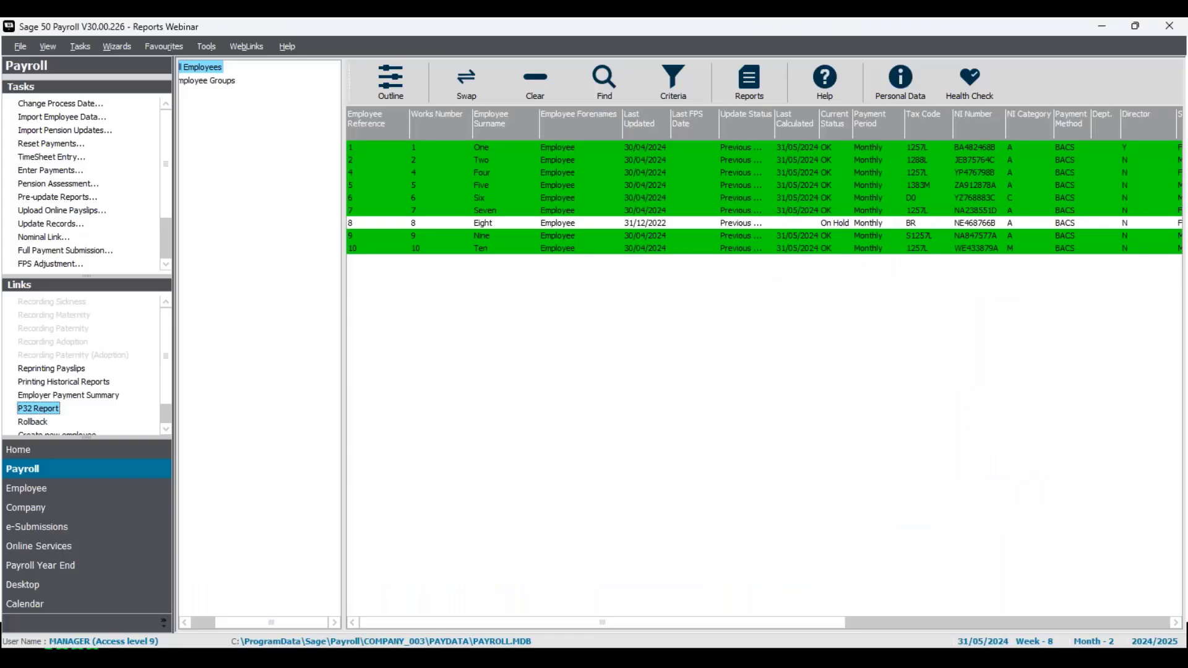
Start printing historical reports from the payroll links and set the process date range from 06/04/2023 to 05/04/2024.
{"action": "left_click", "coordinate": [104, 518]}
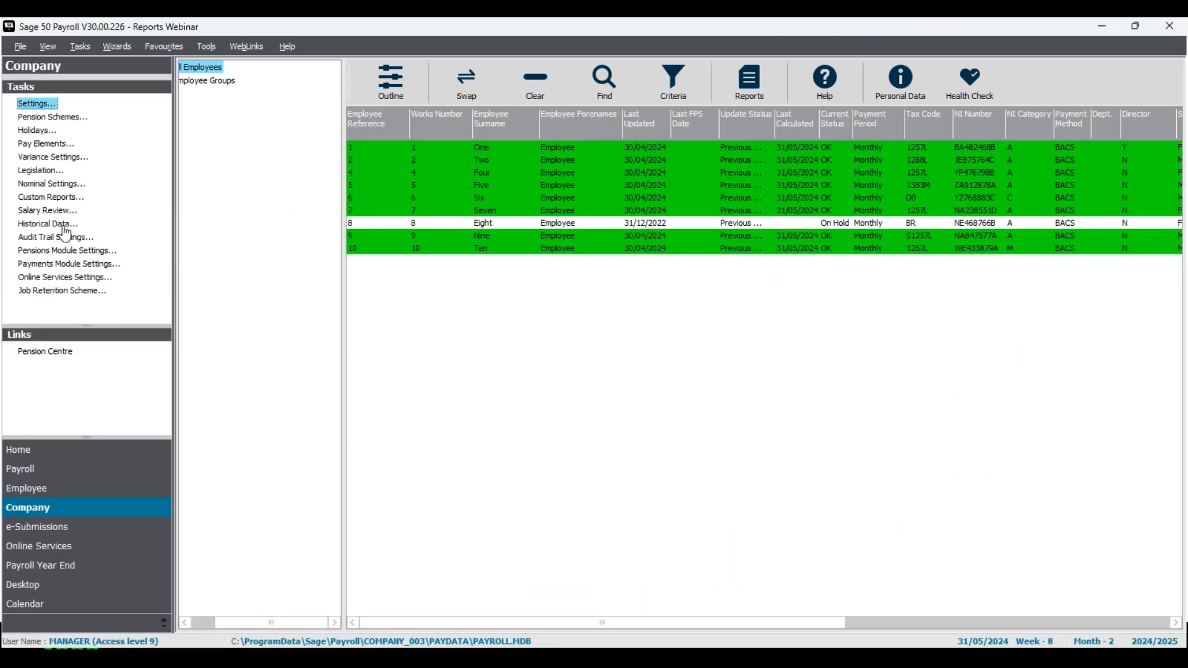
{"action": "left_click", "coordinate": [80, 475]}
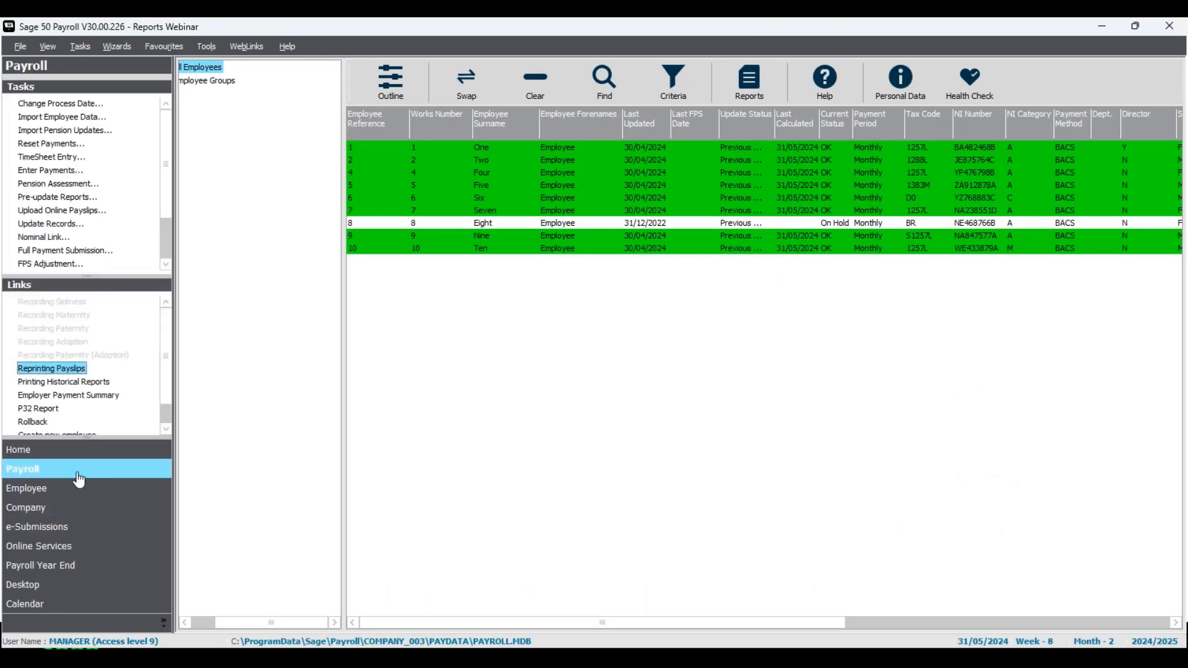
{"action": "left_click", "coordinate": [73, 383]}
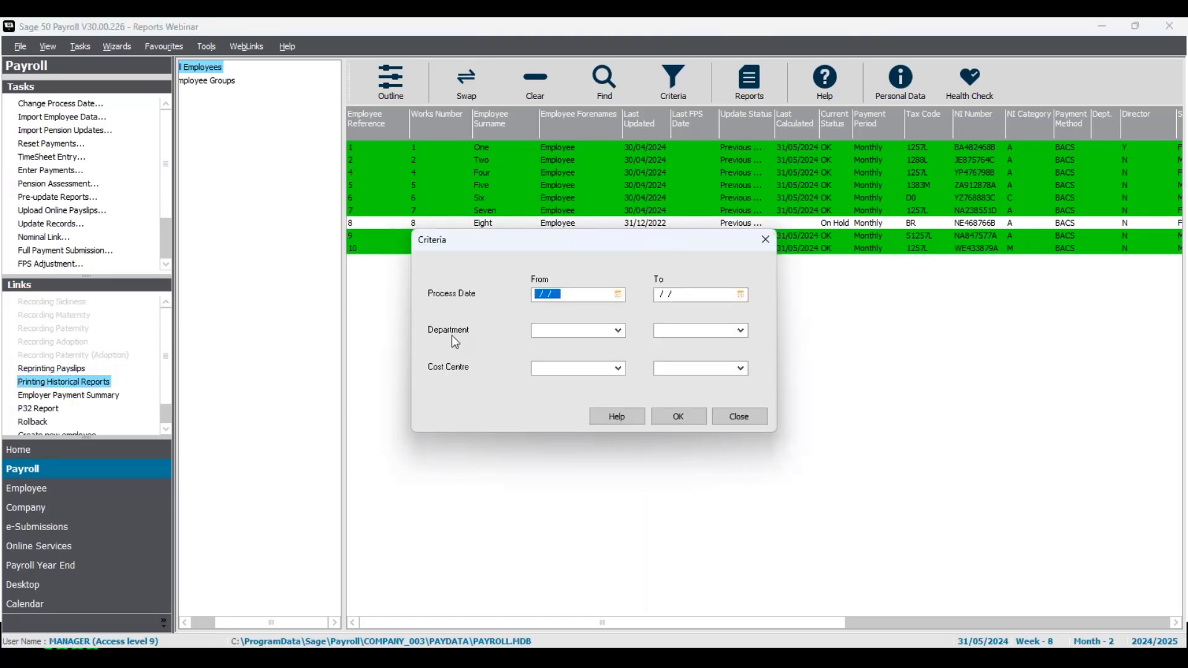
{"action": "left_click", "coordinate": [599, 296]}
{"action": "type", "text": "06/04/2023"}
{"action": "left_click", "coordinate": [690, 292]}
{"action": "type", "text": "05/04/2024"}
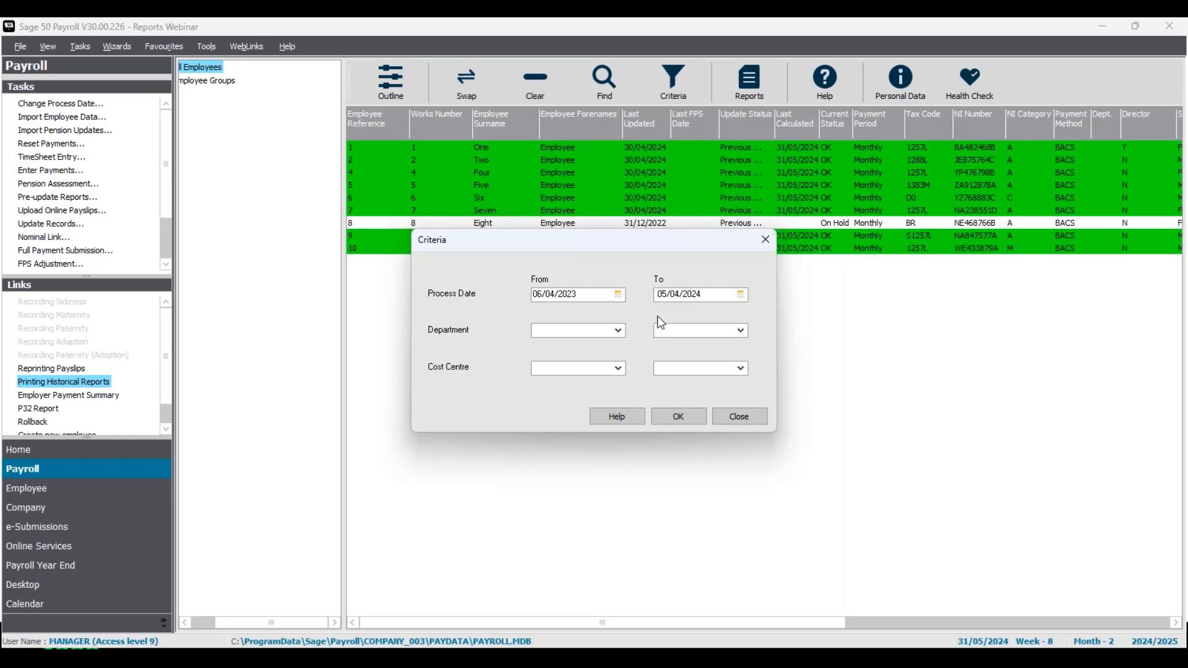
Check the department and cost centre choices, leave both criteria blank, and open the historical data reports.
{"action": "left_click", "coordinate": [619, 331]}
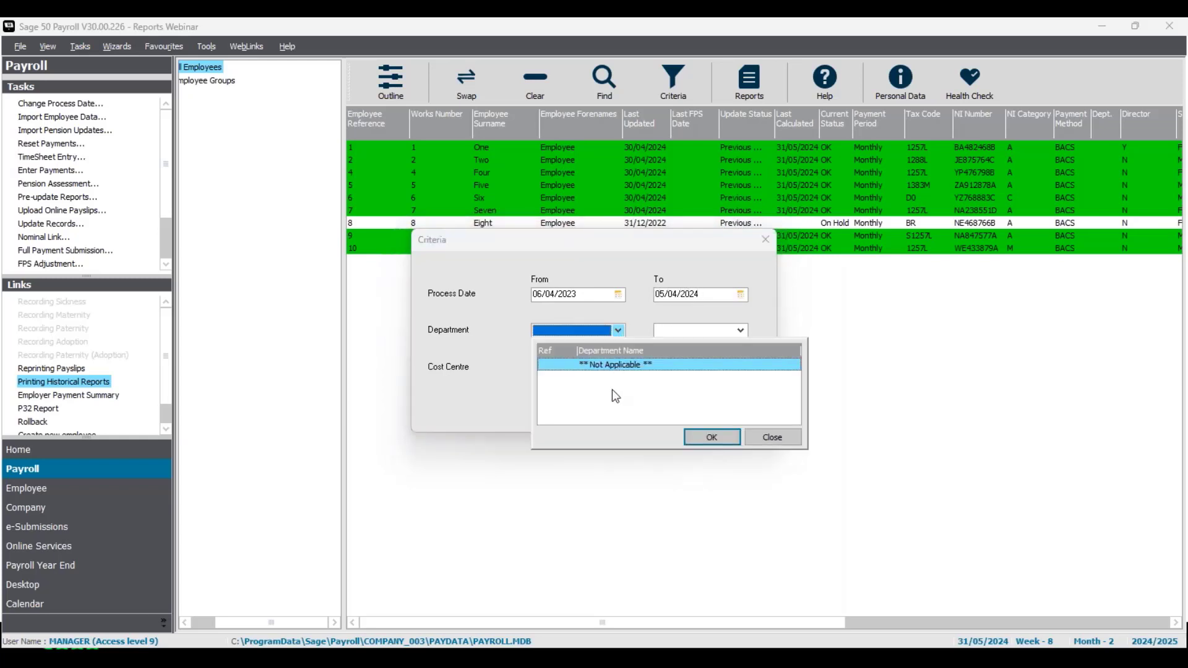
{"action": "left_click", "coordinate": [629, 357]}
{"action": "left_click", "coordinate": [620, 369]}
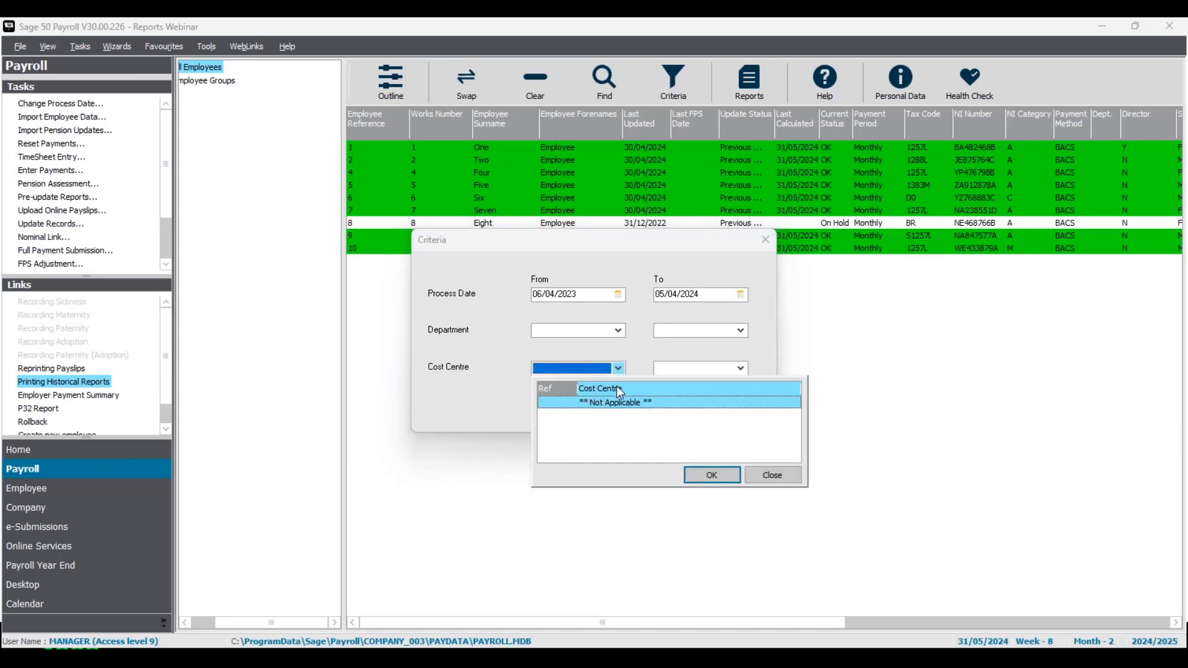
{"action": "left_click", "coordinate": [637, 396]}
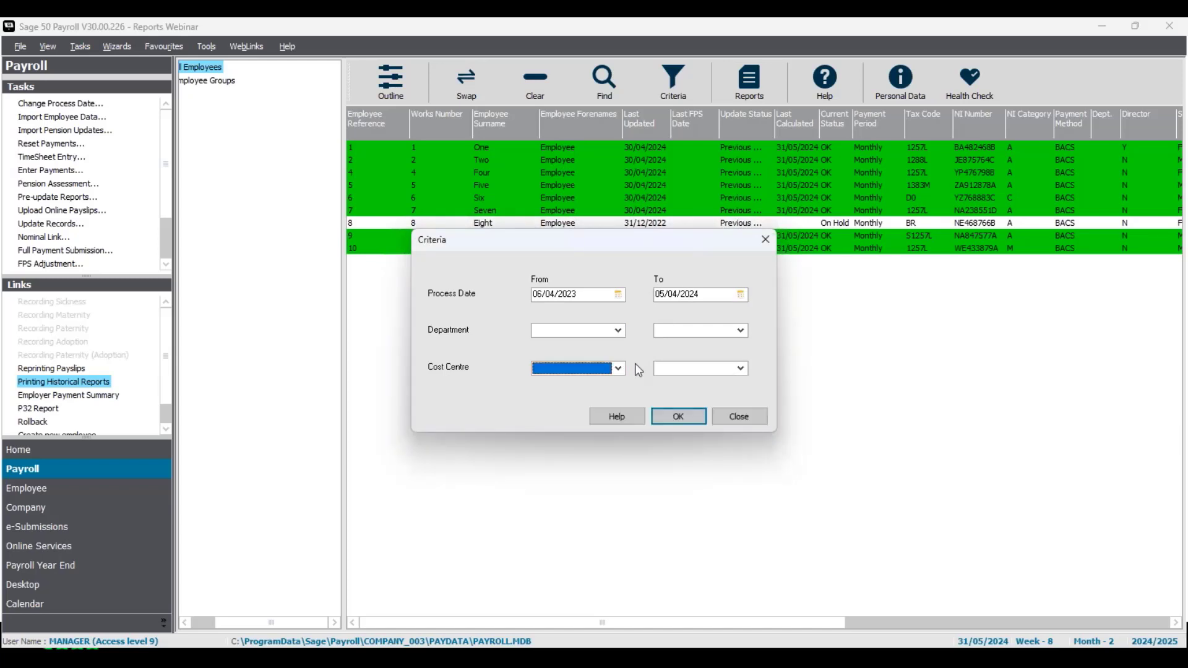
{"action": "left_click", "coordinate": [686, 420]}
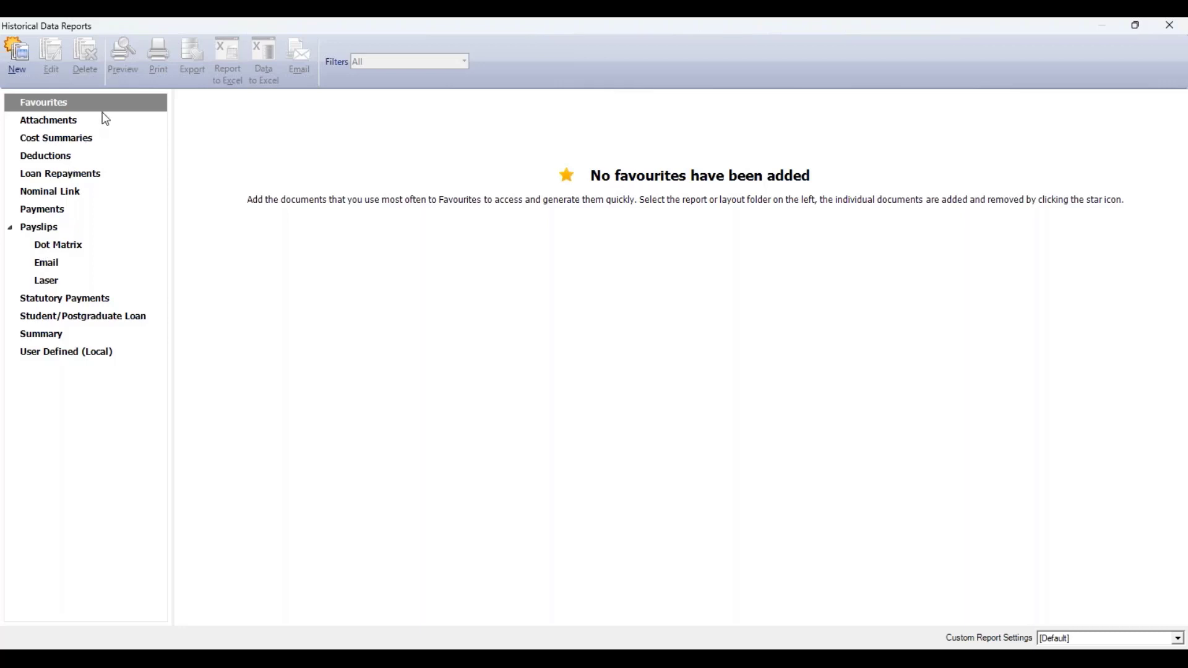
Look through the historical Attachments and Payslips report folders, including the Dot Matrix, Email and Laser layouts.
{"action": "left_click", "coordinate": [79, 121]}
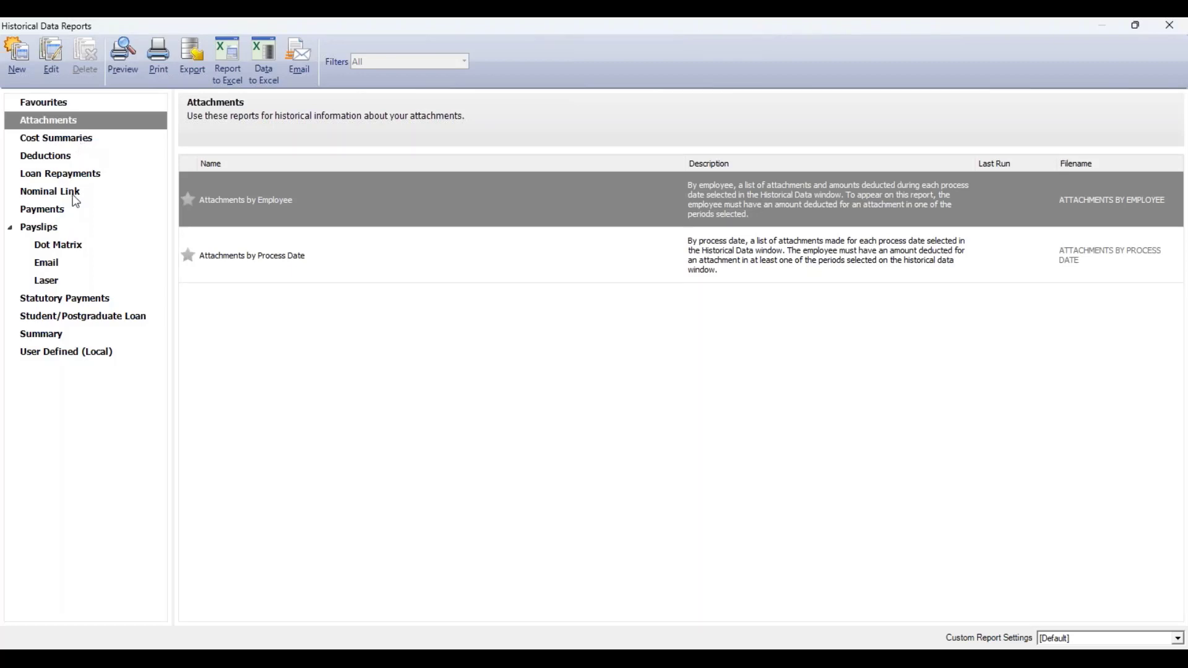
{"action": "left_click", "coordinate": [58, 229]}
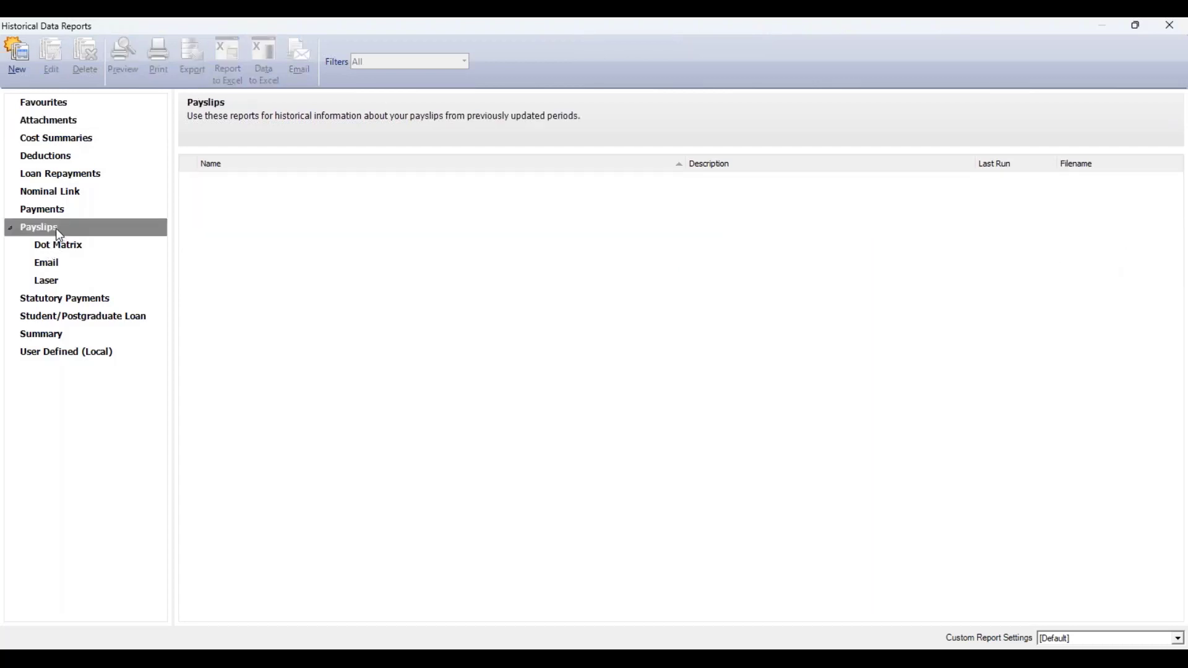
{"action": "left_click", "coordinate": [86, 250]}
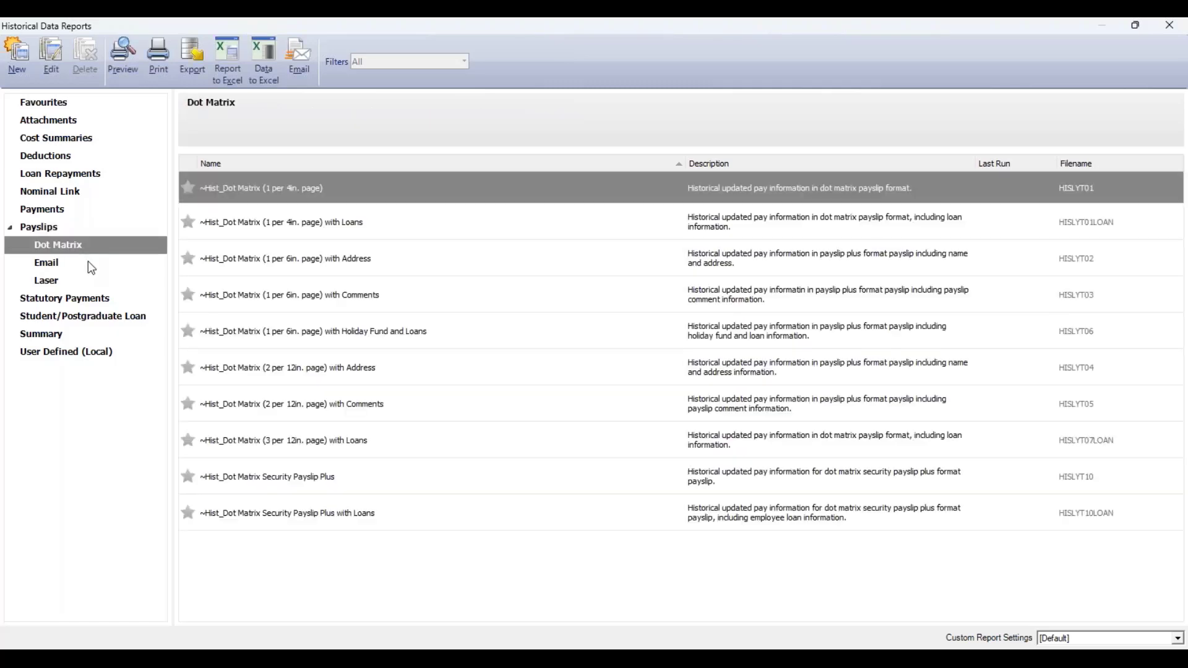
{"action": "left_click", "coordinate": [89, 264]}
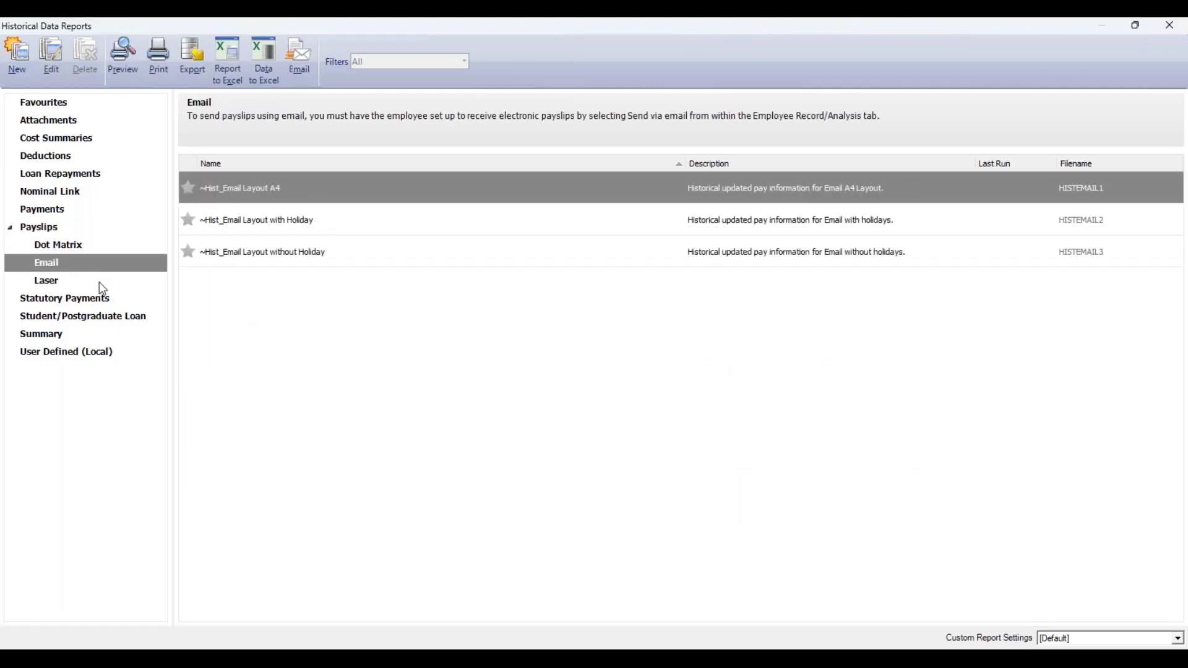
{"action": "left_click", "coordinate": [99, 283]}
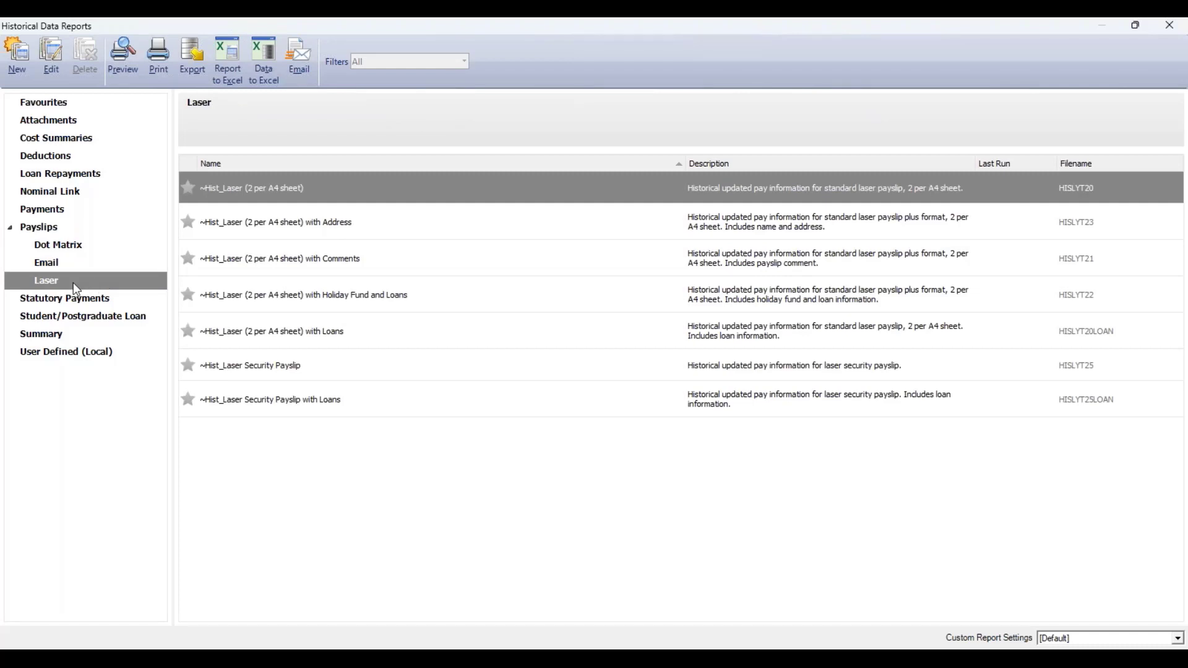
Add the historical Laser (2 per A4 sheet) payslip to the favourites, check the Favourites folder, and close the historical reports window.
{"action": "mouse_move", "coordinate": [239, 199]}
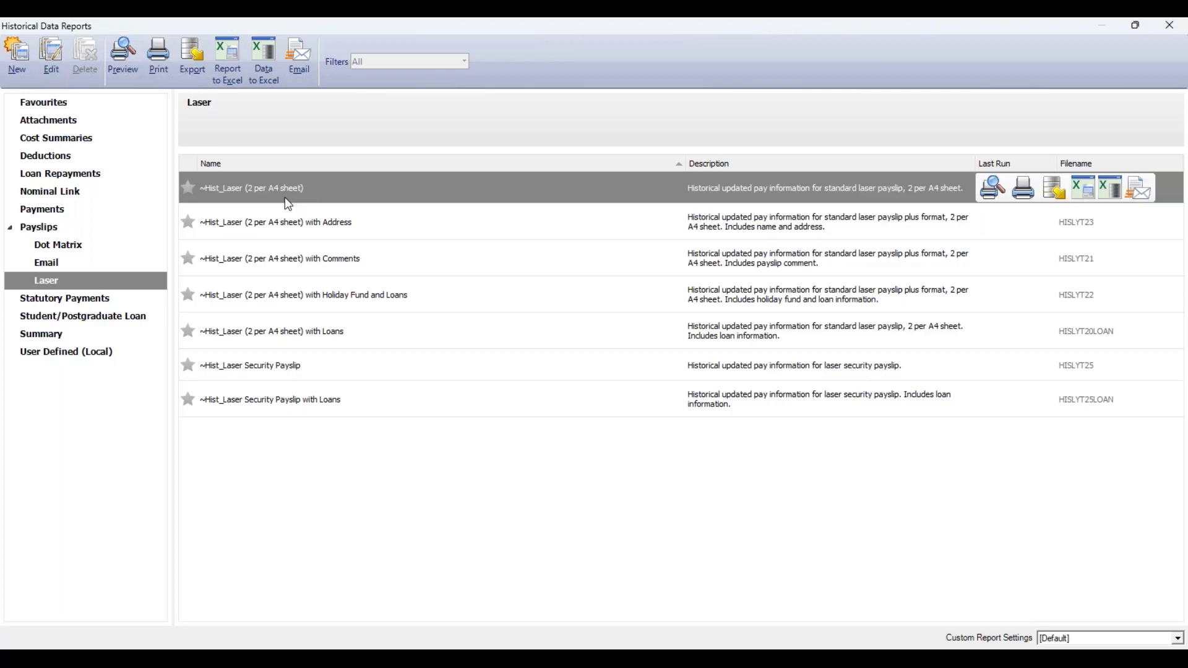
{"action": "mouse_move", "coordinate": [992, 196]}
{"action": "left_click", "coordinate": [188, 188]}
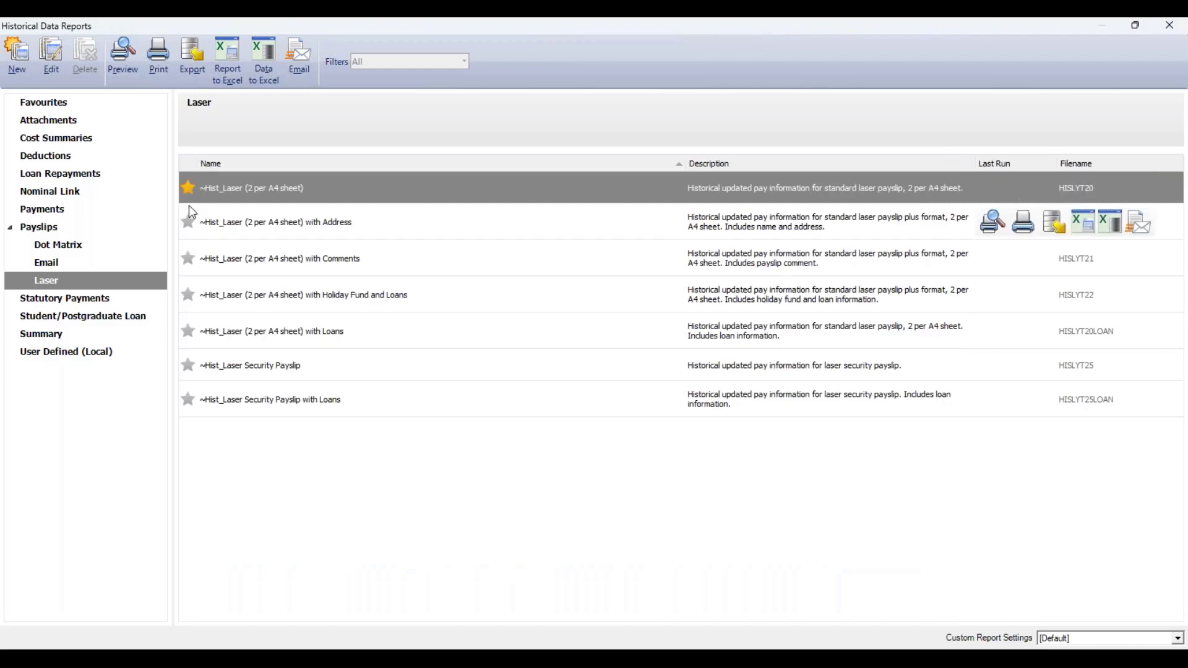
{"action": "left_click", "coordinate": [112, 104]}
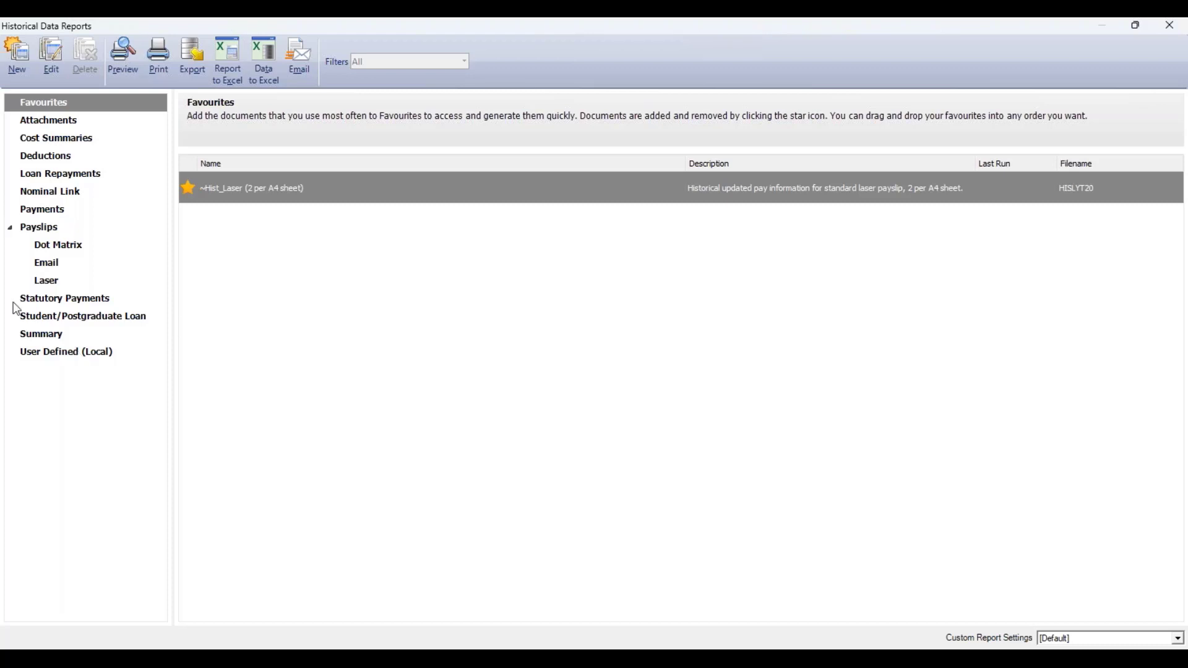
{"action": "left_click", "coordinate": [1172, 32]}
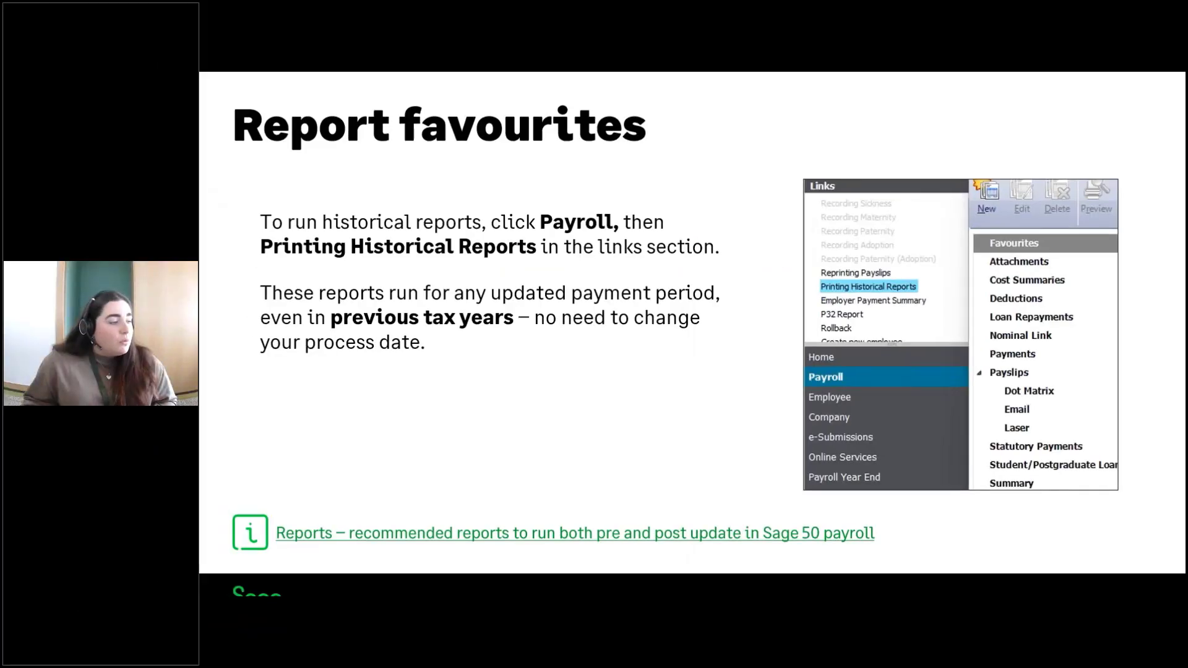
{"action": "key", "text": "Right"}
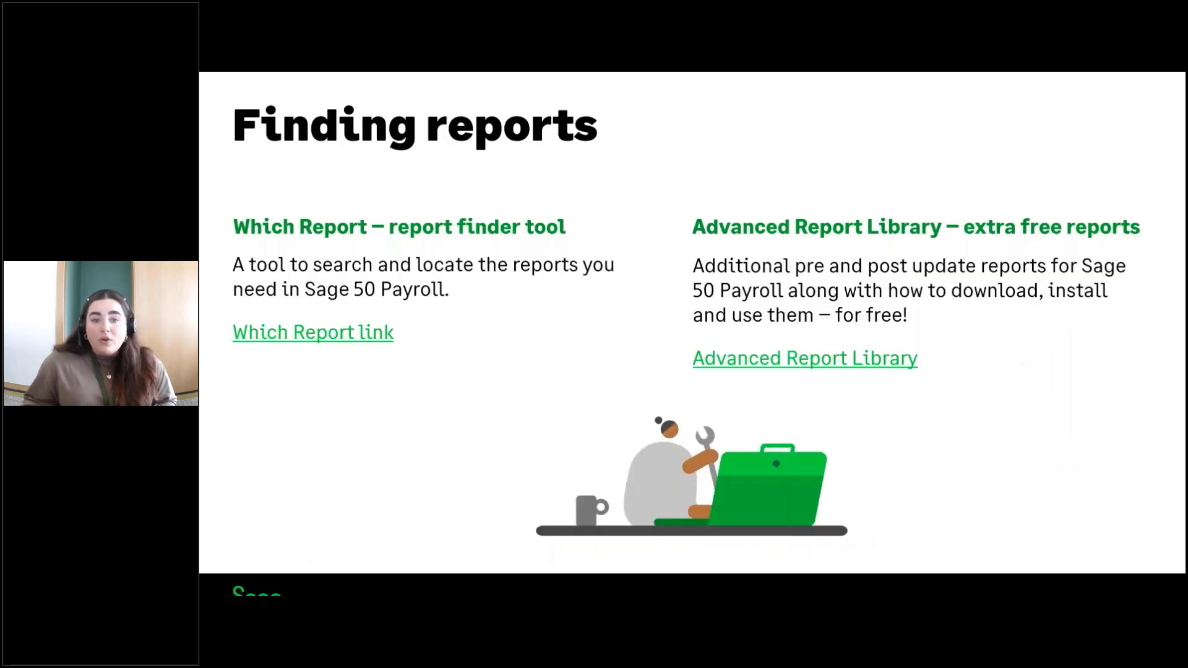
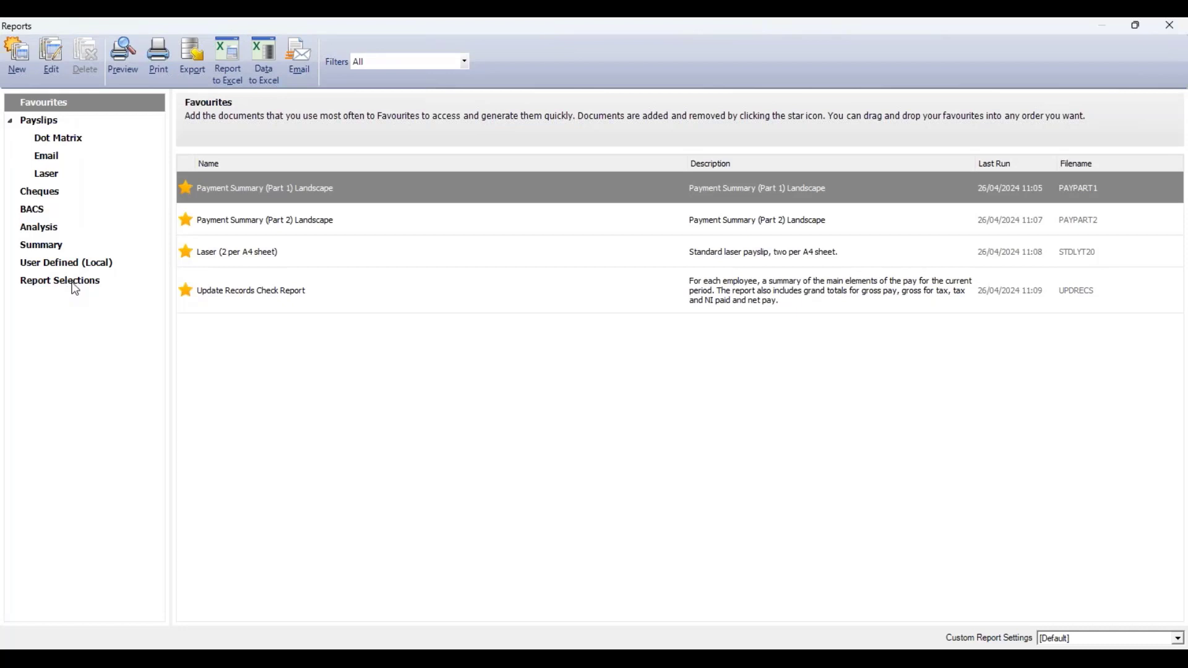
Preview the saved Summary Reports selection for all payment periods and maximise the preview.
{"action": "left_click", "coordinate": [75, 286]}
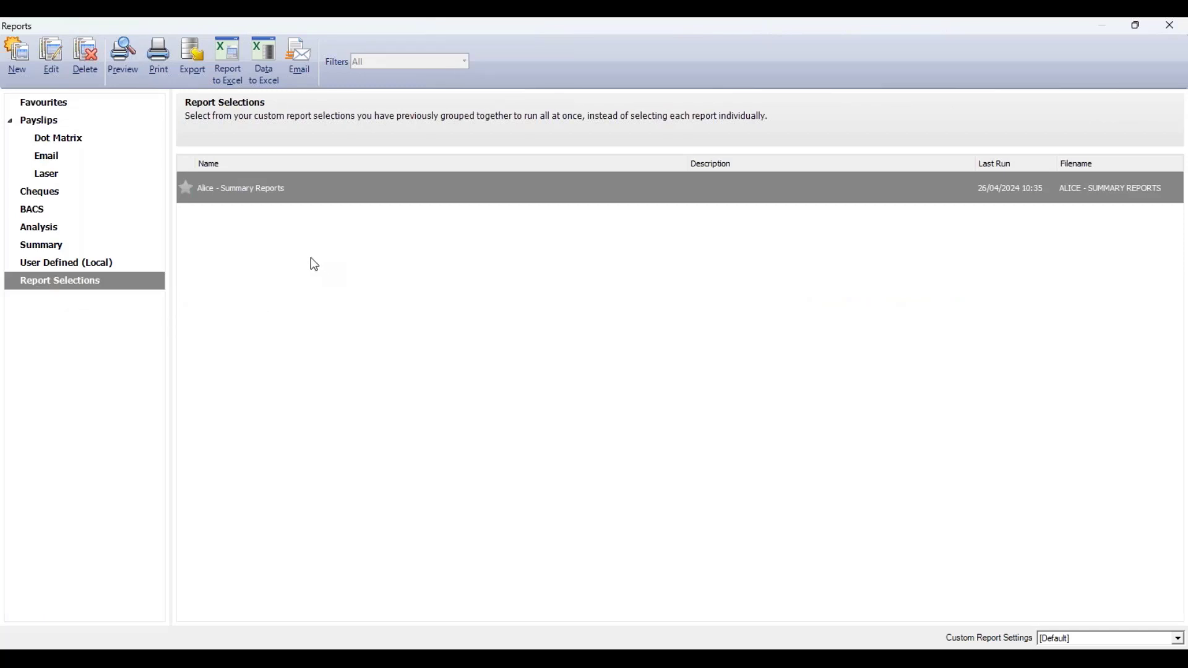
{"action": "mouse_move", "coordinate": [300, 189]}
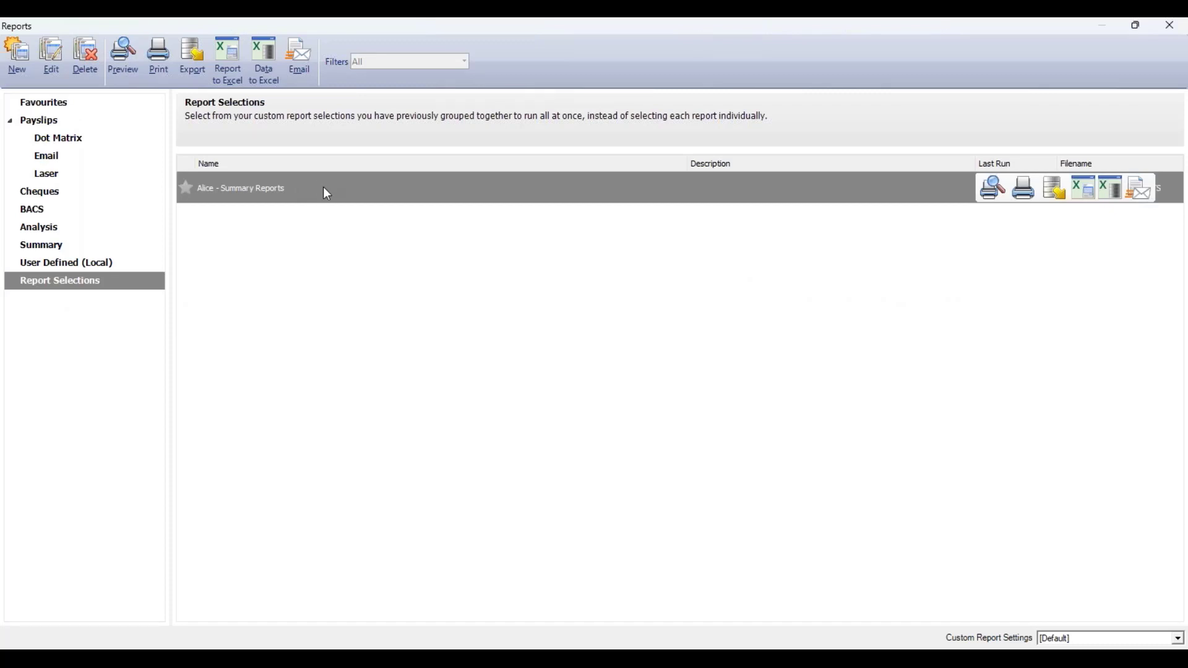
{"action": "left_click", "coordinate": [992, 187]}
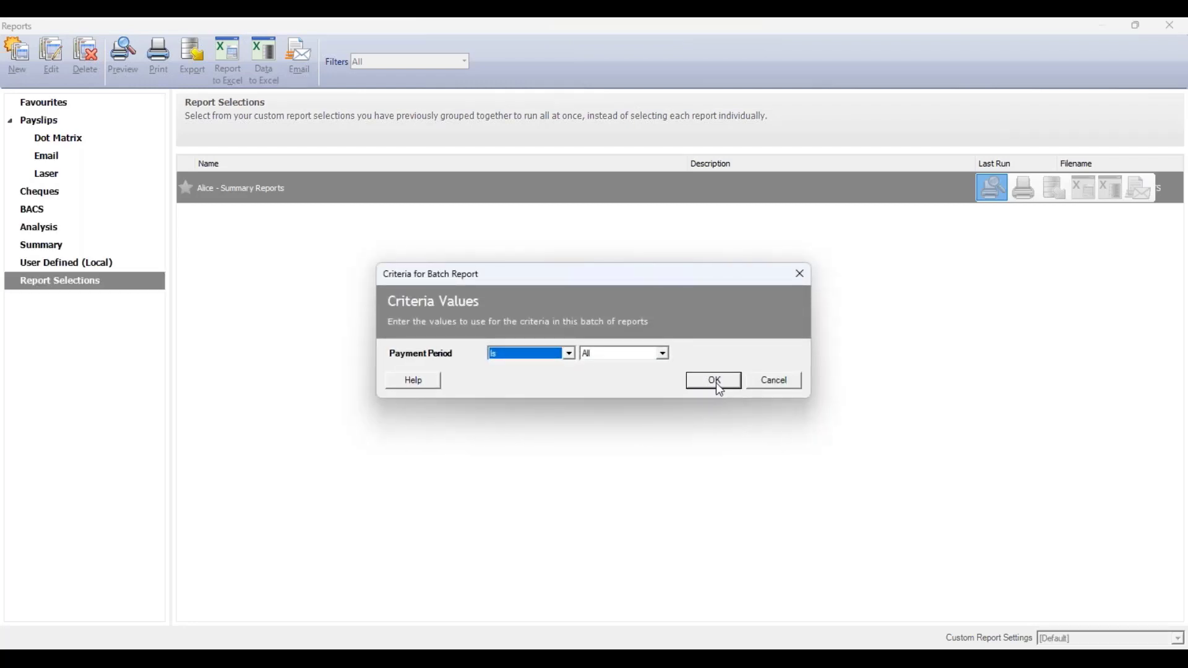
{"action": "left_click", "coordinate": [716, 383]}
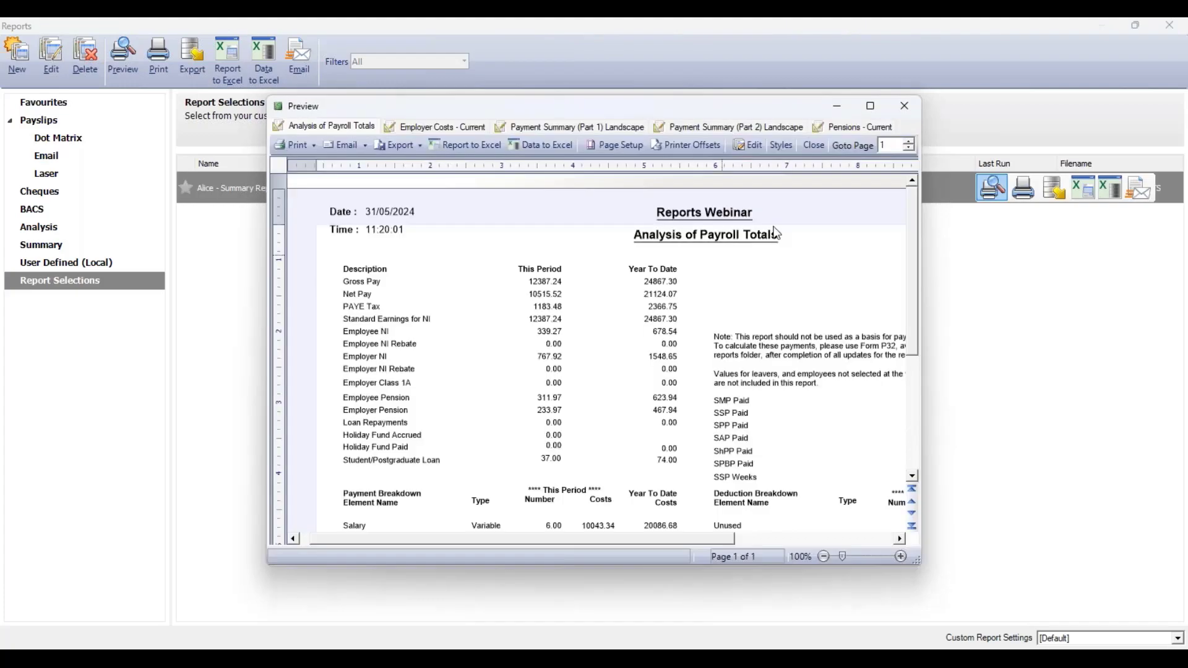
{"action": "left_click", "coordinate": [870, 106]}
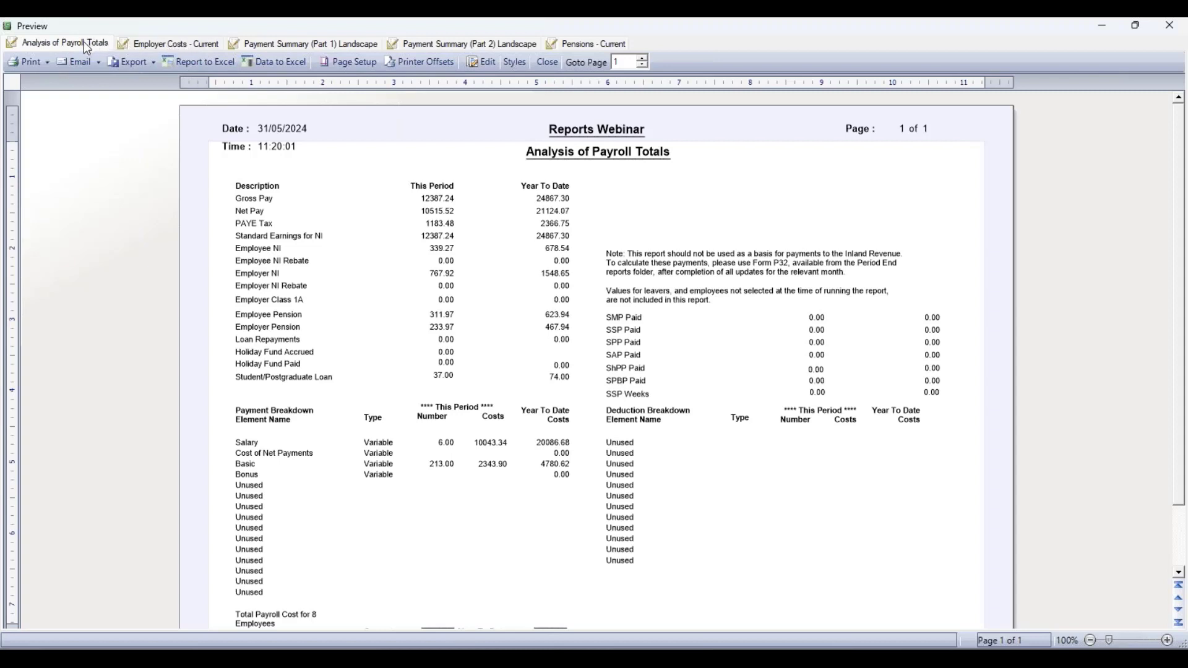
Review the previewed Employer Costs - Current, Payment Summary (Part 1) and (Part 2) Landscape, and Pensions - Current reports in turn.
{"action": "left_click", "coordinate": [187, 43]}
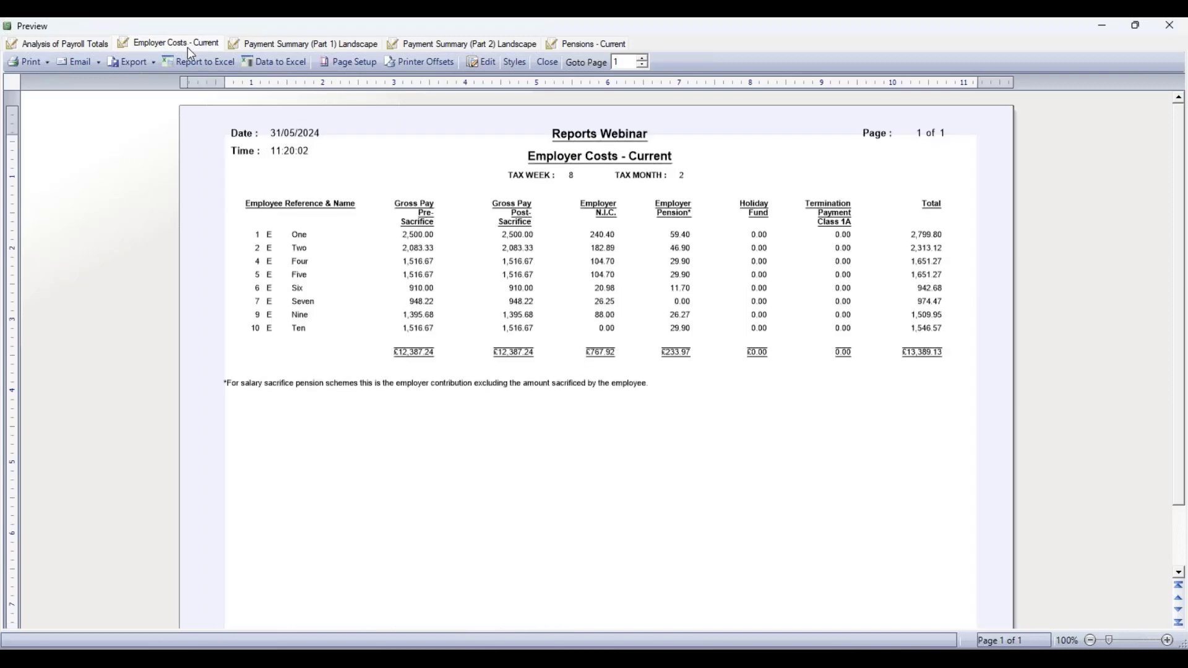
{"action": "left_click", "coordinate": [311, 47]}
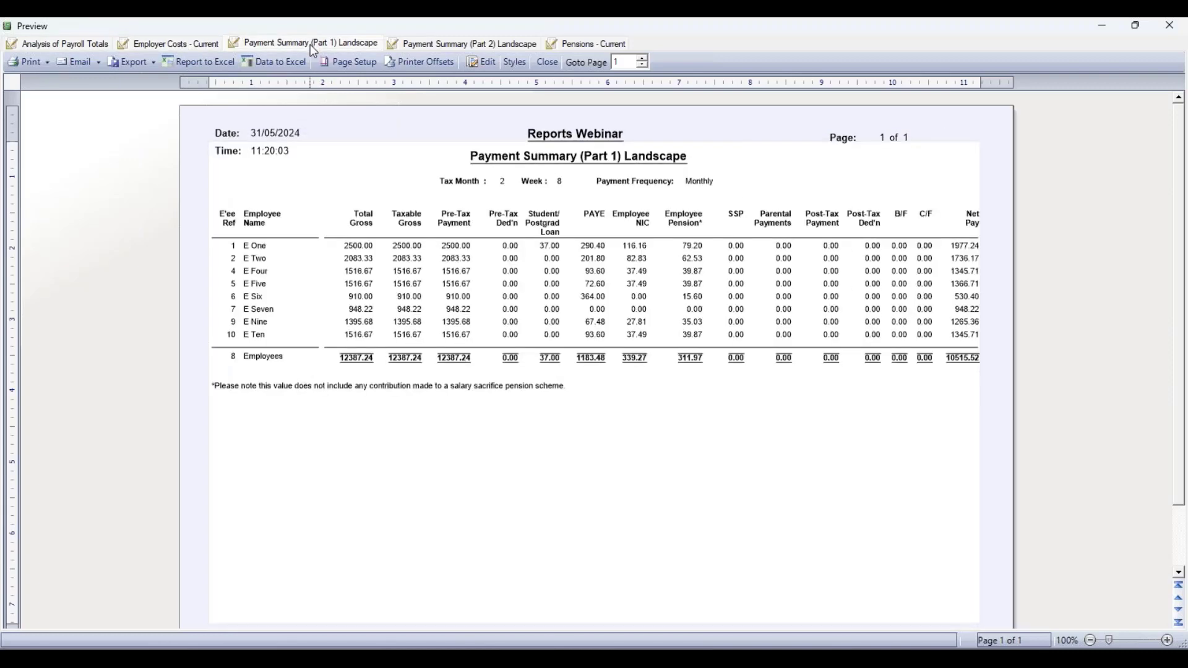
{"action": "left_click", "coordinate": [471, 48]}
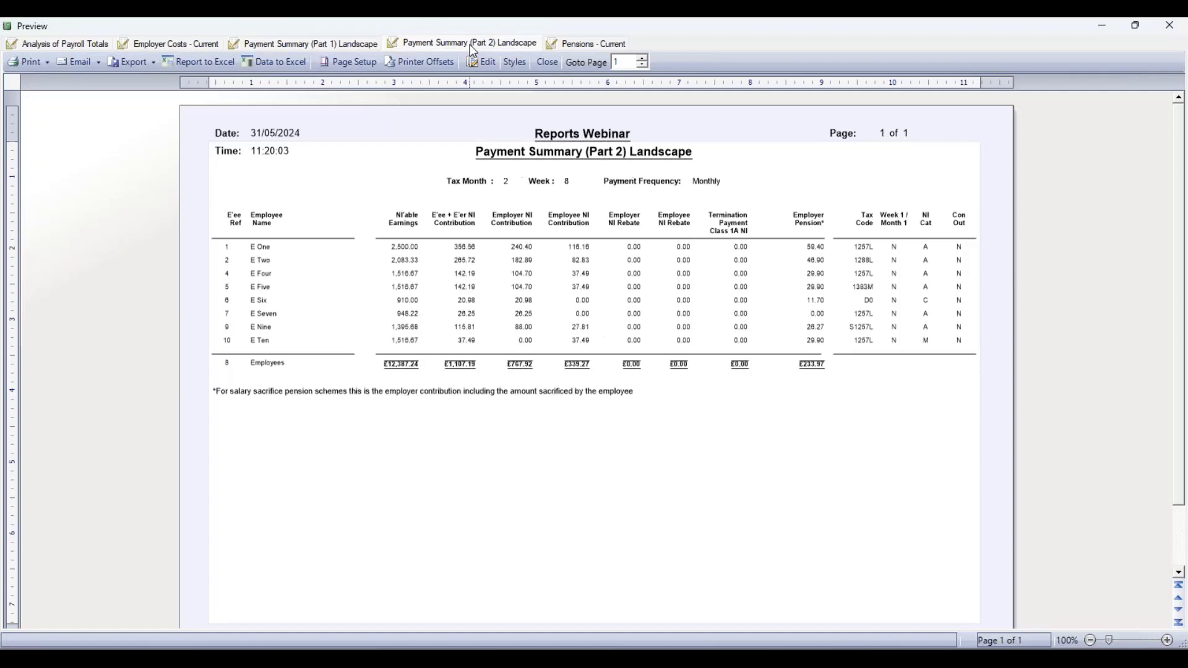
{"action": "left_click", "coordinate": [585, 43]}
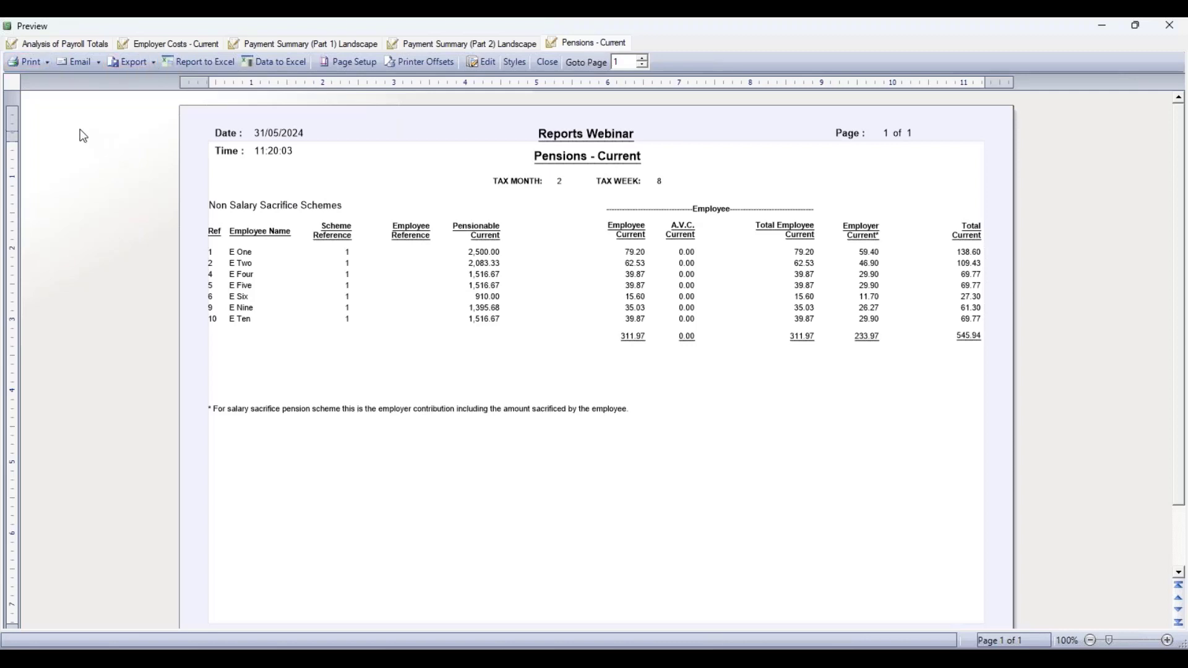
Check the options for printing and exporting all the previewed reports together, and close the preview.
{"action": "left_click", "coordinate": [48, 64]}
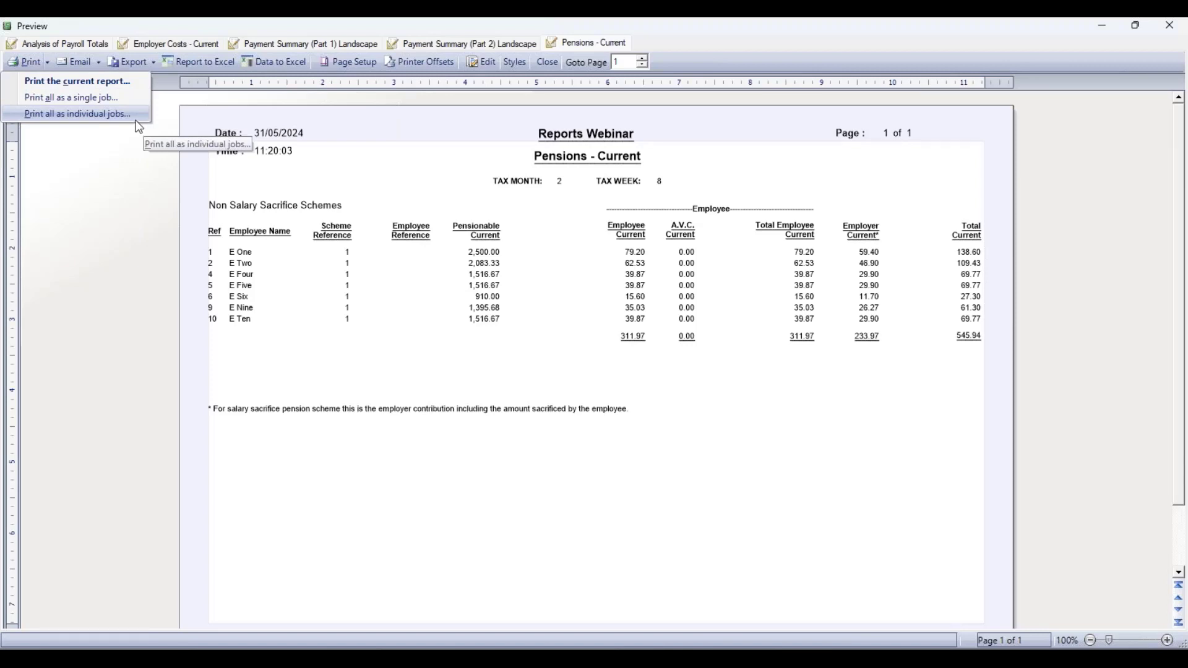
{"action": "left_click", "coordinate": [152, 64]}
{"action": "left_click", "coordinate": [153, 63]}
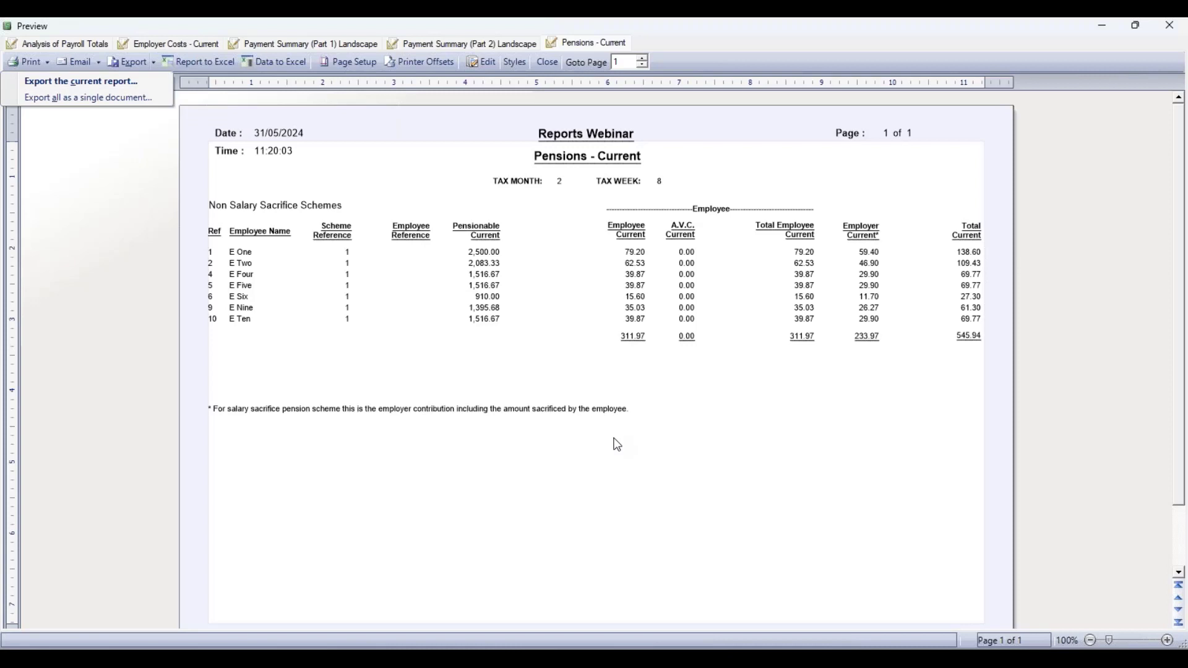
{"action": "left_click", "coordinate": [1178, 29]}
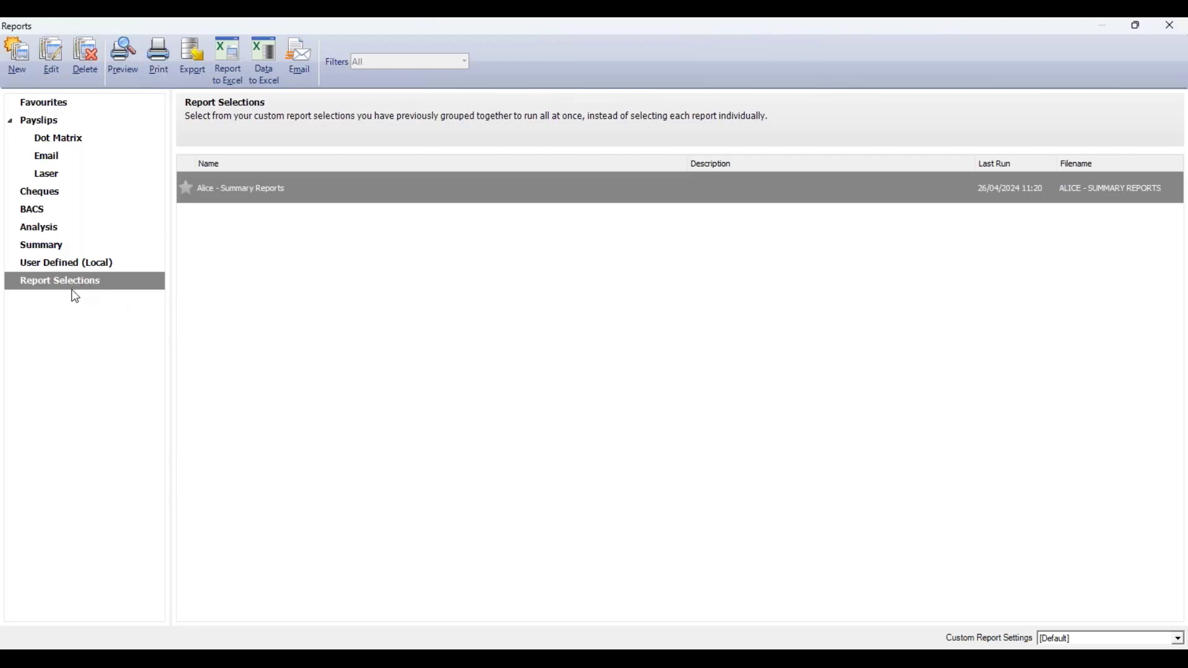
Create a report selection named General Monthly Reports with the description "Pre-update reports for monthly employees".
{"action": "left_click", "coordinate": [21, 70]}
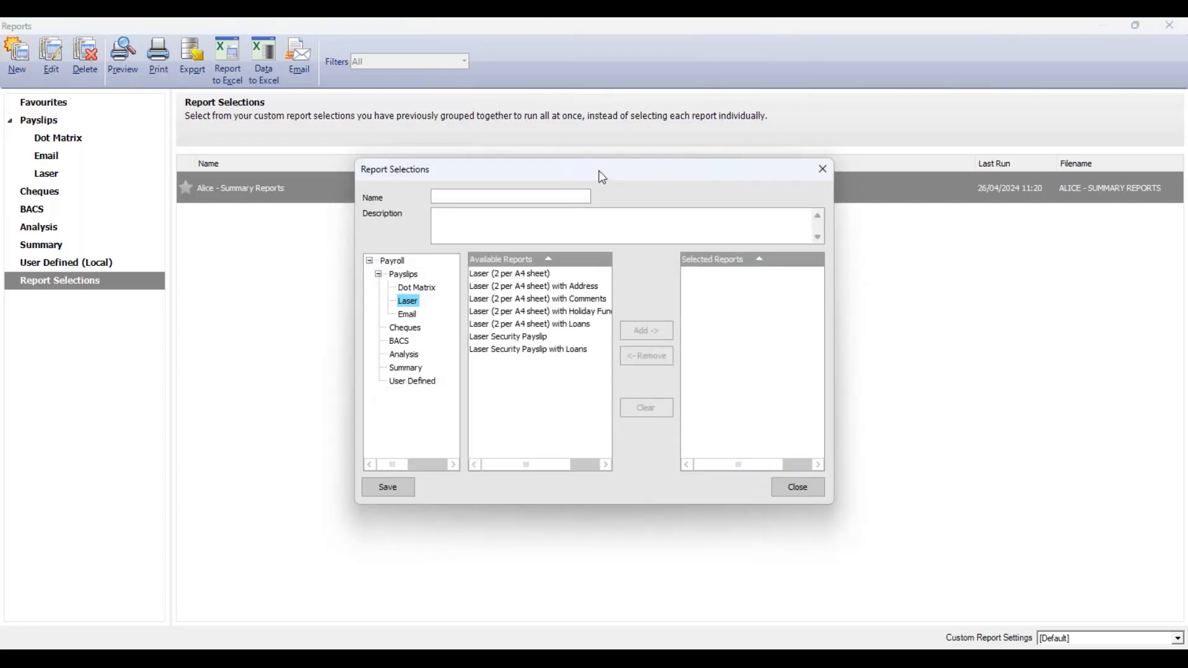
{"action": "left_click_drag", "start_coordinate": [597, 171], "coordinate": [620, 198]}
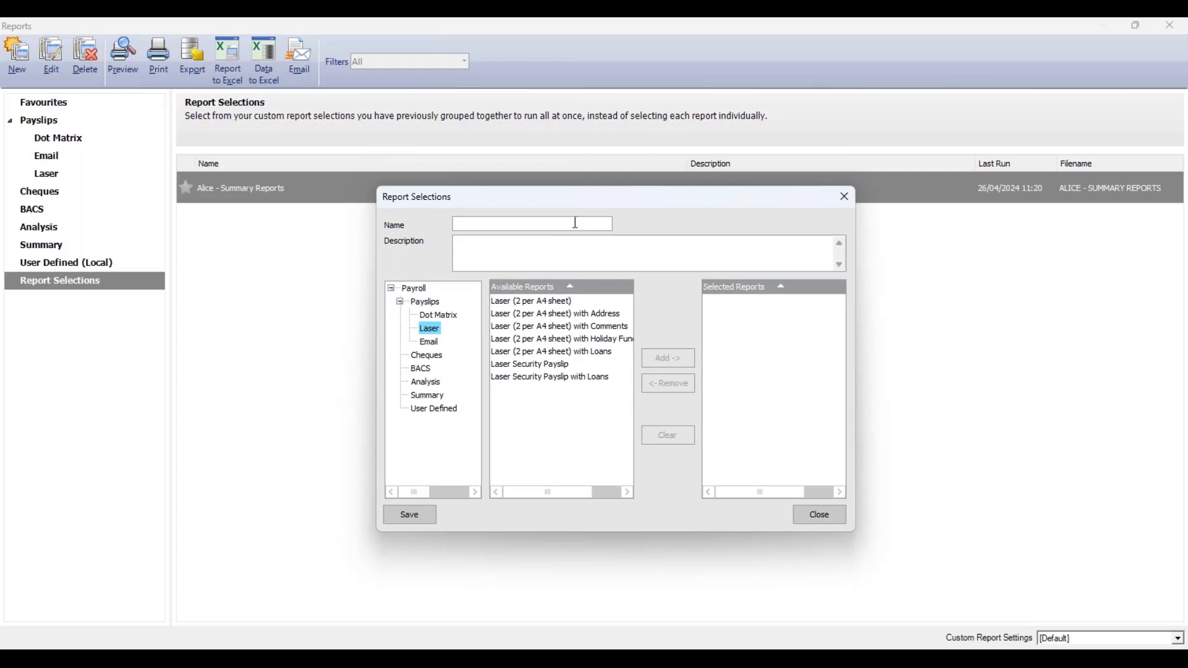
{"action": "type", "text": "General Monthly Reports"}
{"action": "left_click", "coordinate": [559, 247]}
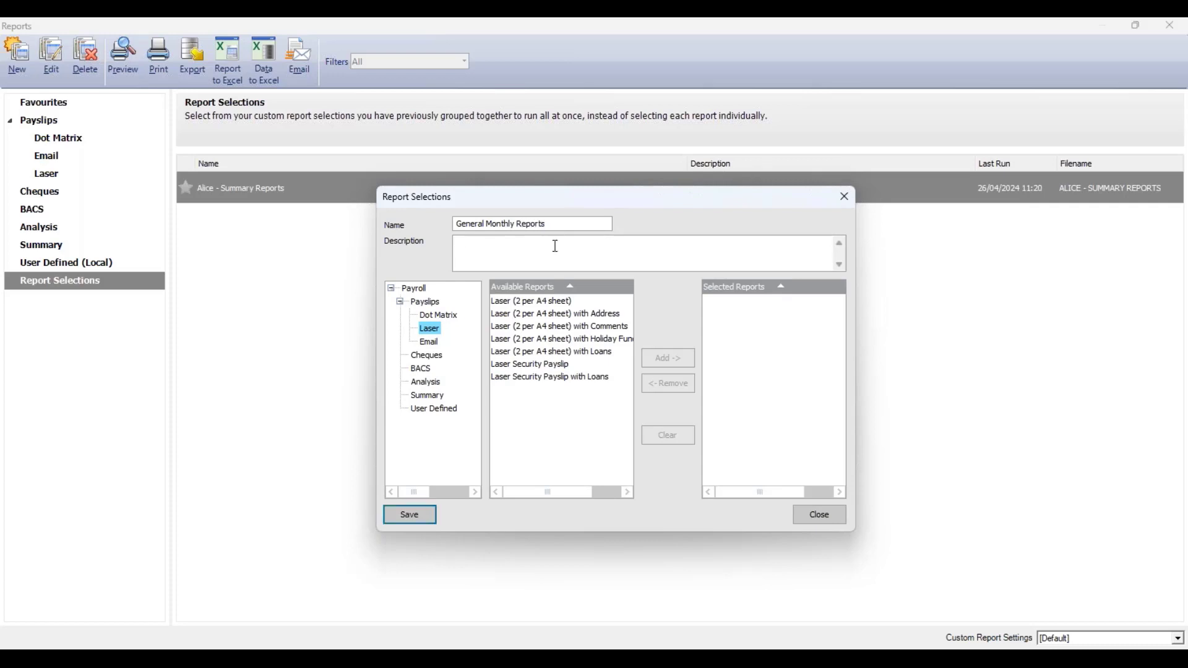
{"action": "type", "text": "Pre-update reports for monthly employees"}
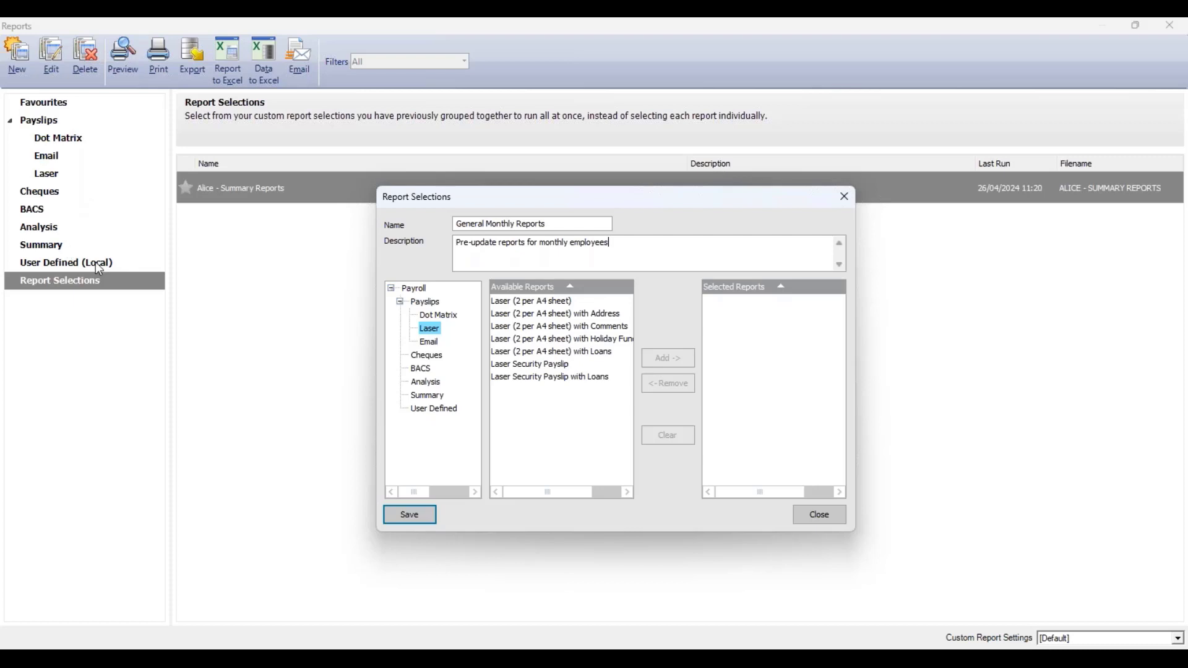
Add the summary reports Payment Summary (Part 1) Landscape, Payment Summary (Part 2) Landscape and Update Records Check Report to the selection.
{"action": "left_click", "coordinate": [434, 396]}
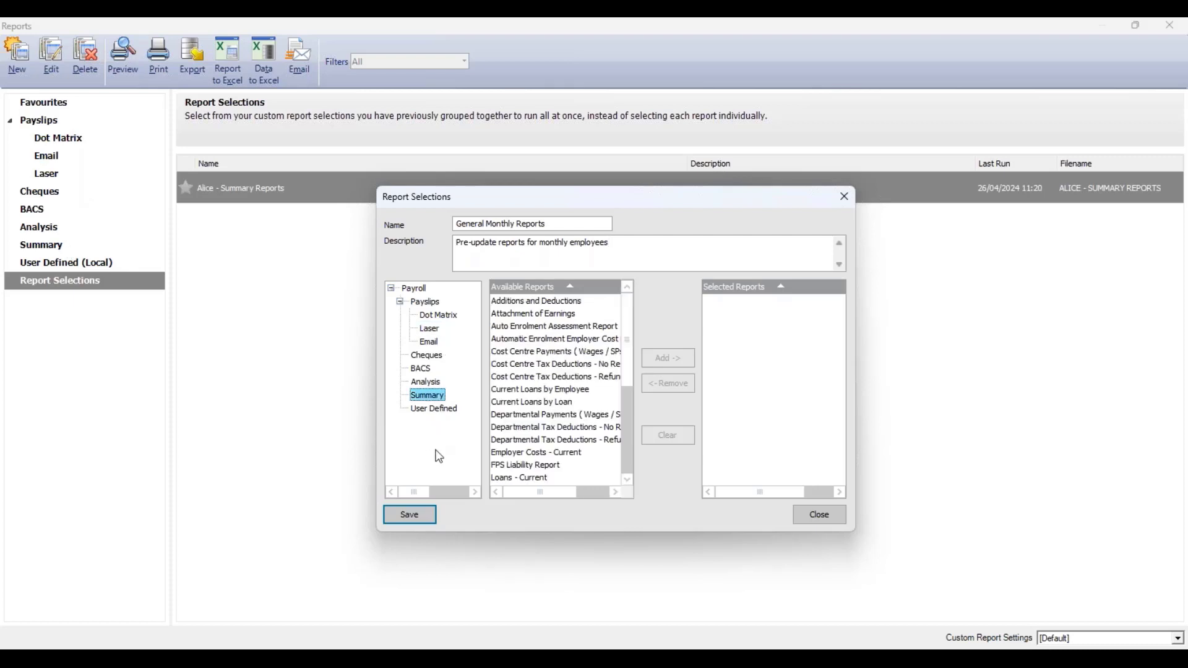
{"action": "left_click_drag", "start_coordinate": [624, 338], "coordinate": [629, 475]}
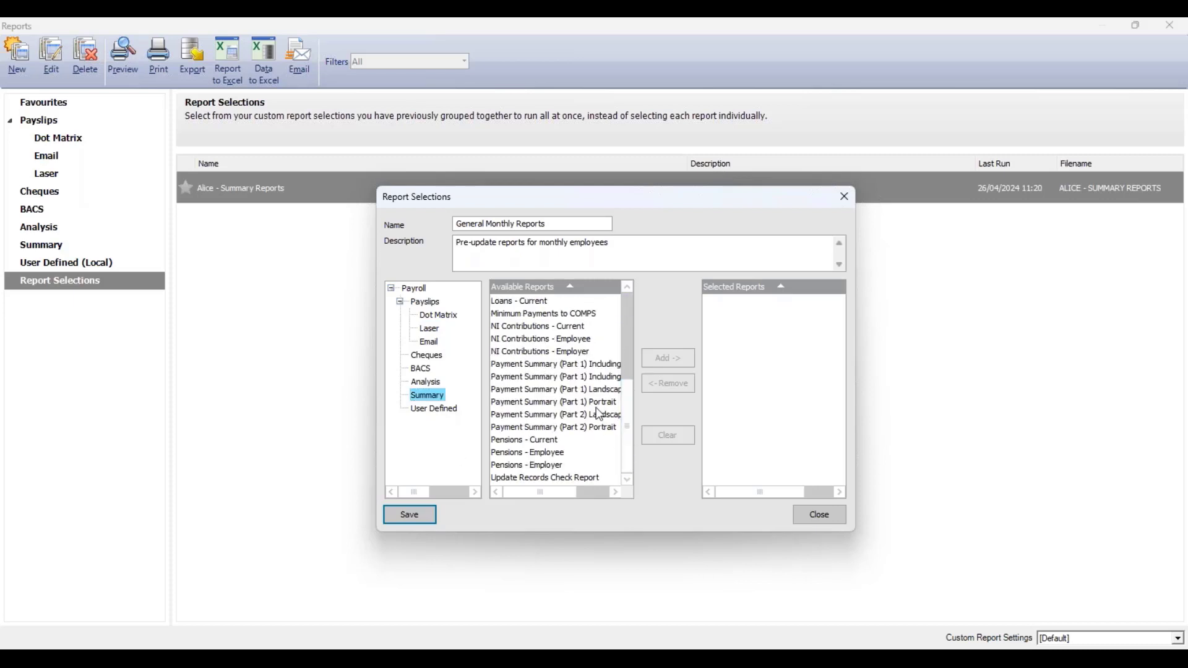
{"action": "left_click", "coordinate": [594, 390]}
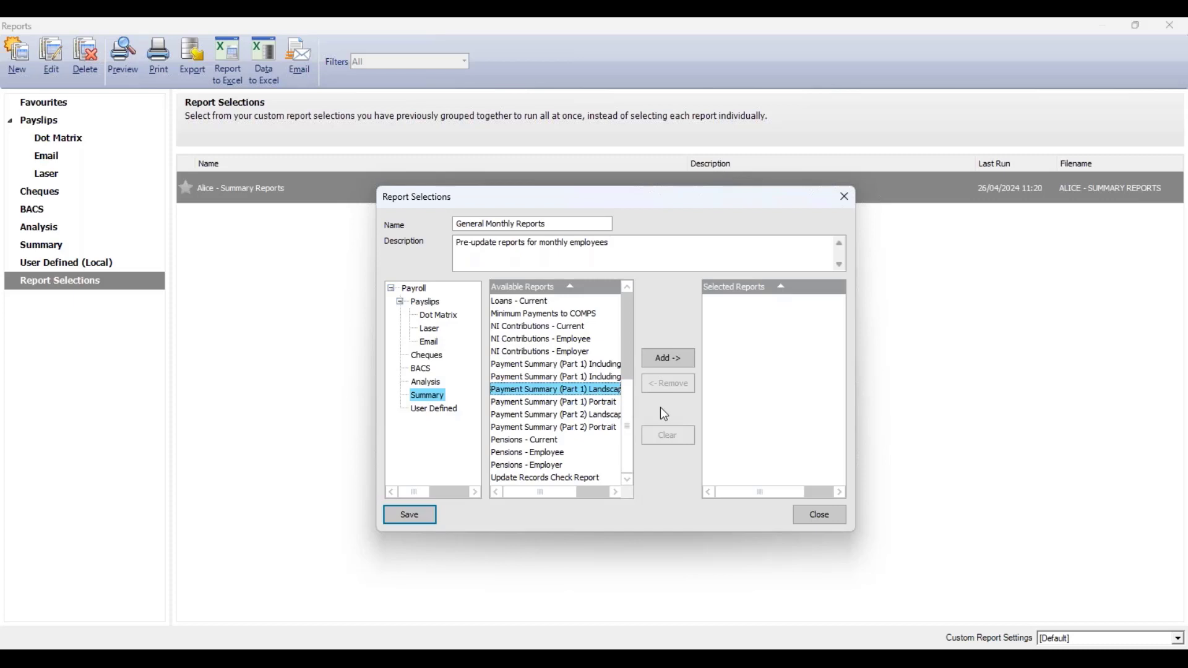
{"action": "left_click", "coordinate": [671, 361]}
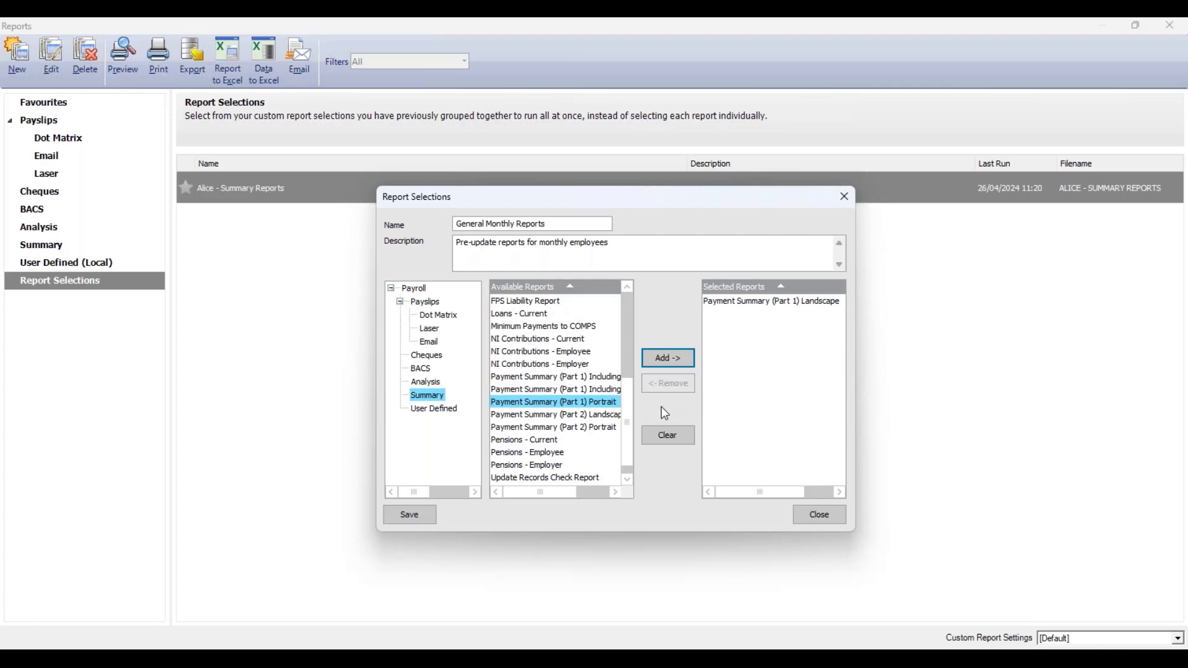
{"action": "left_click", "coordinate": [606, 415]}
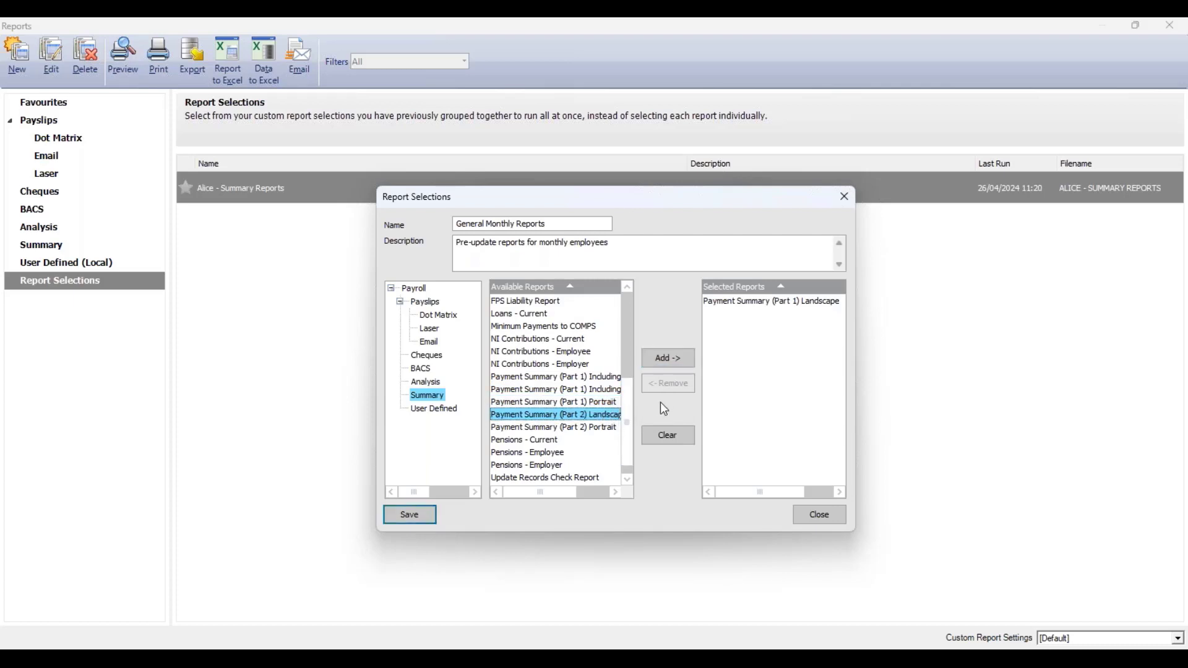
{"action": "left_click", "coordinate": [674, 362]}
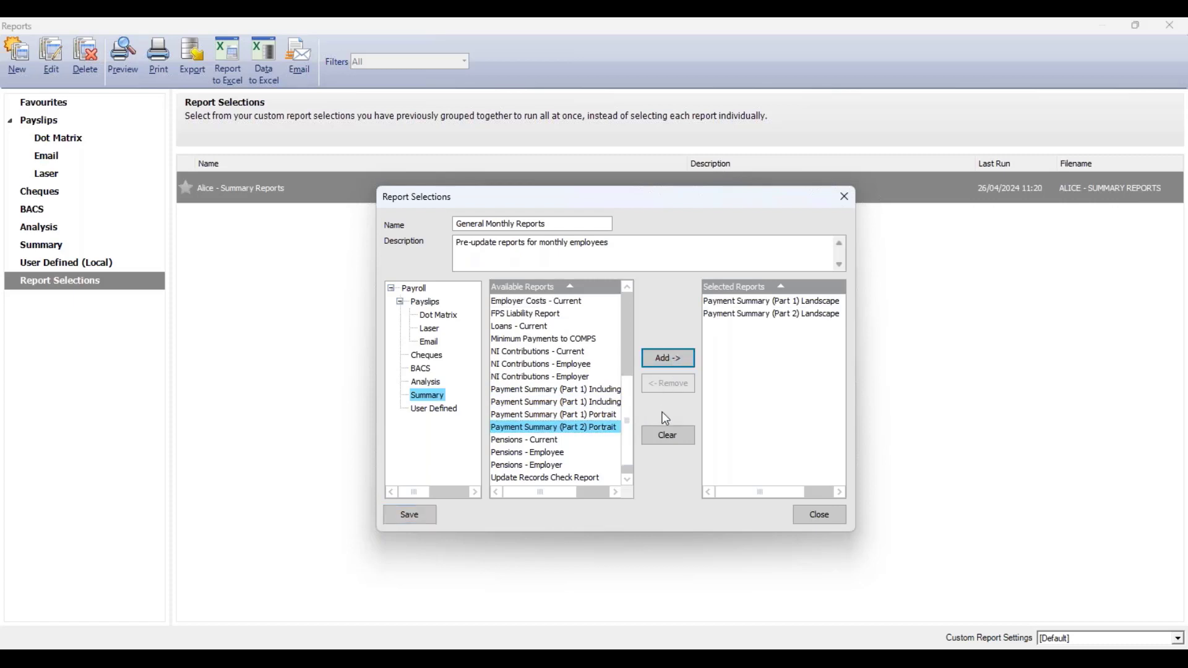
{"action": "left_click", "coordinate": [576, 478]}
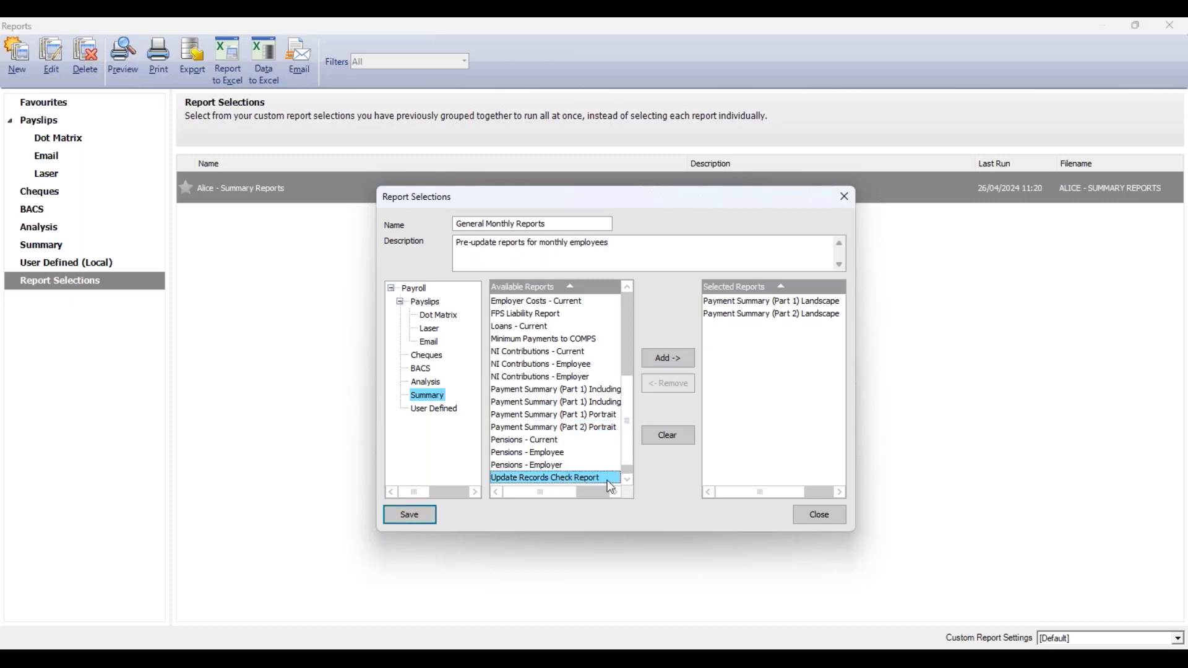
{"action": "left_click", "coordinate": [680, 367]}
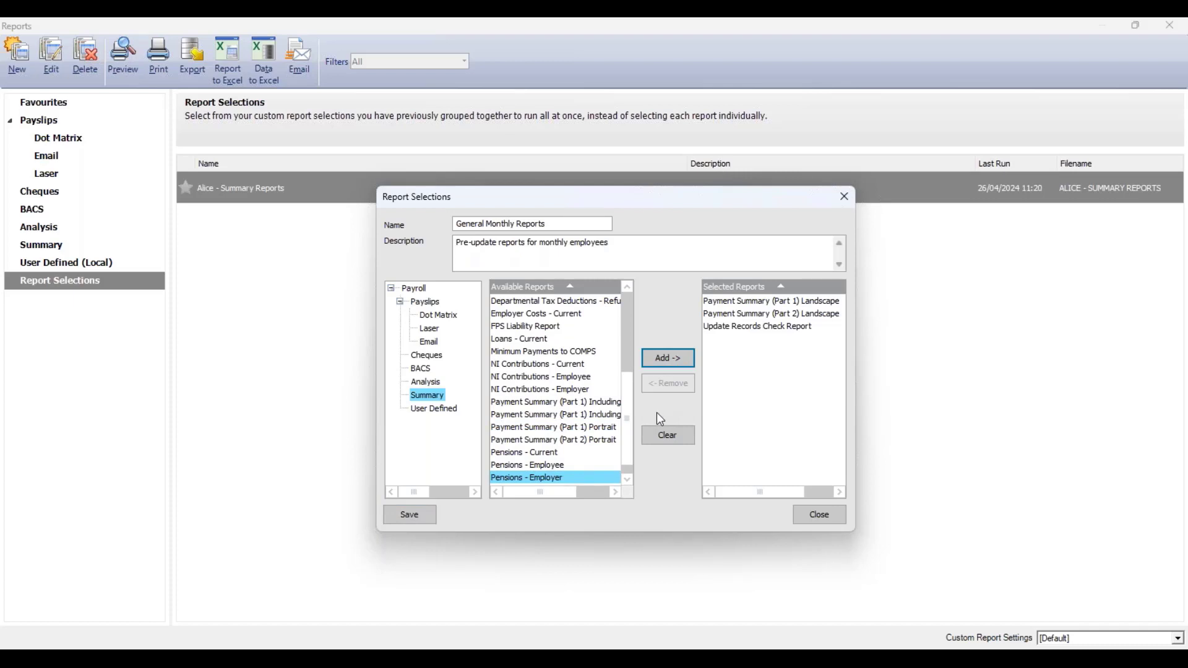
Add the laser payslip report Laser (2 per A4 sheet) to the General Monthly Reports selection.
{"action": "left_click", "coordinate": [433, 334]}
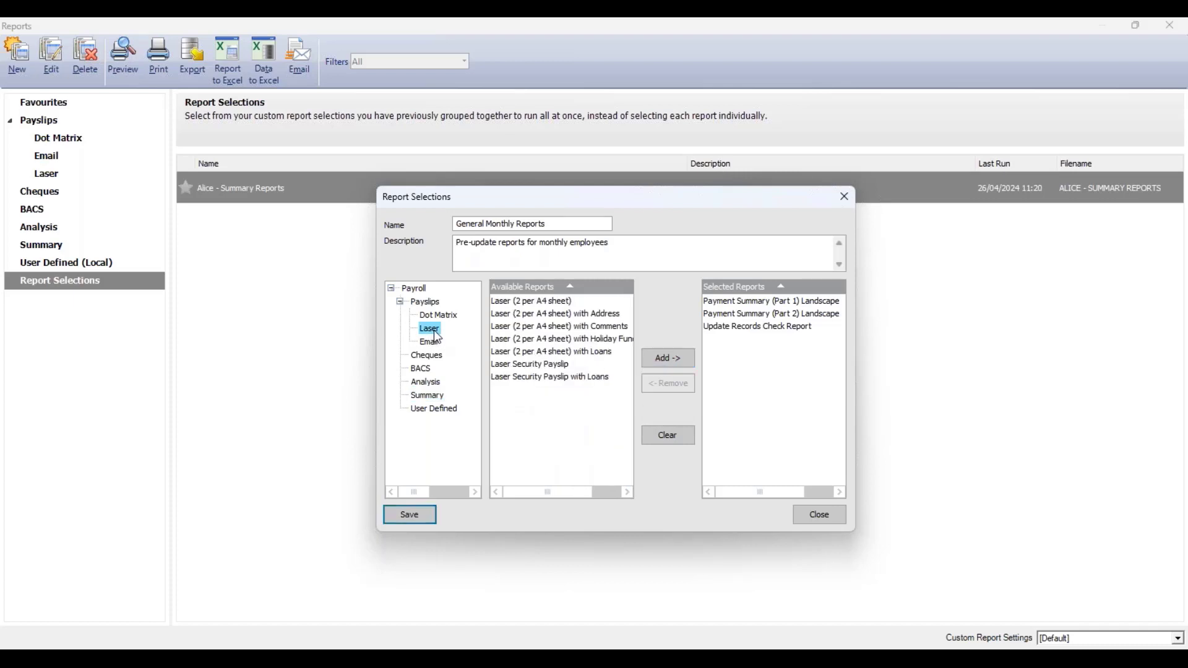
{"action": "left_click", "coordinate": [537, 303]}
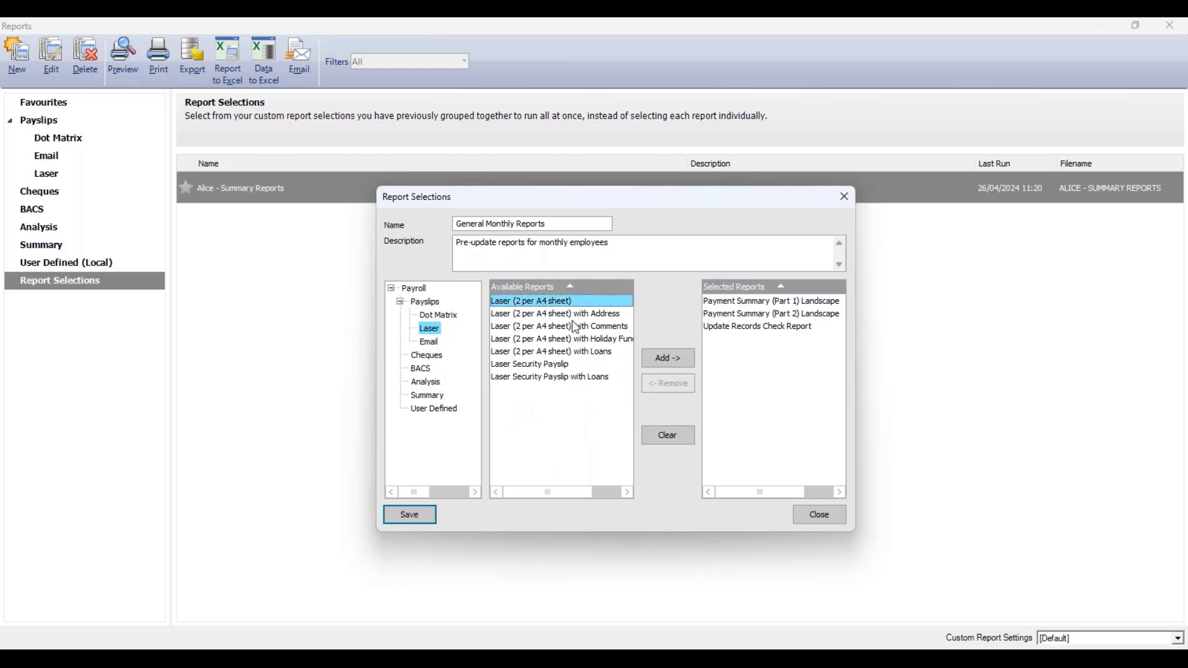
{"action": "left_click", "coordinate": [669, 365]}
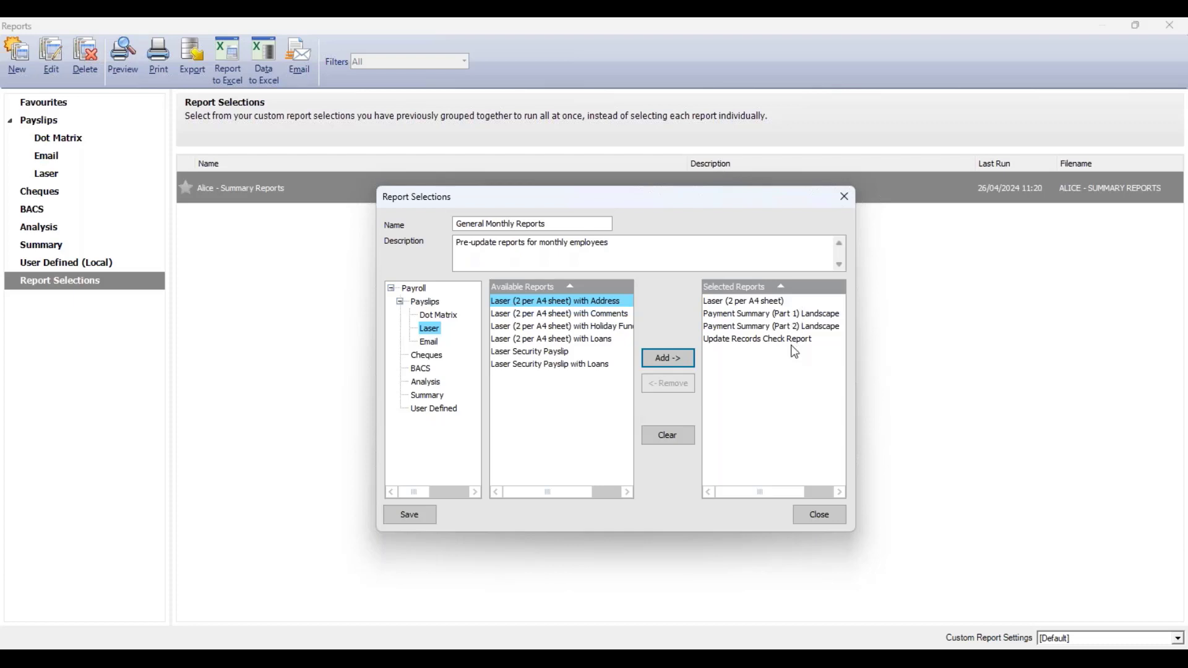
Add the Laser Security Payslip report to the selection and remove it again.
{"action": "left_click", "coordinate": [574, 351]}
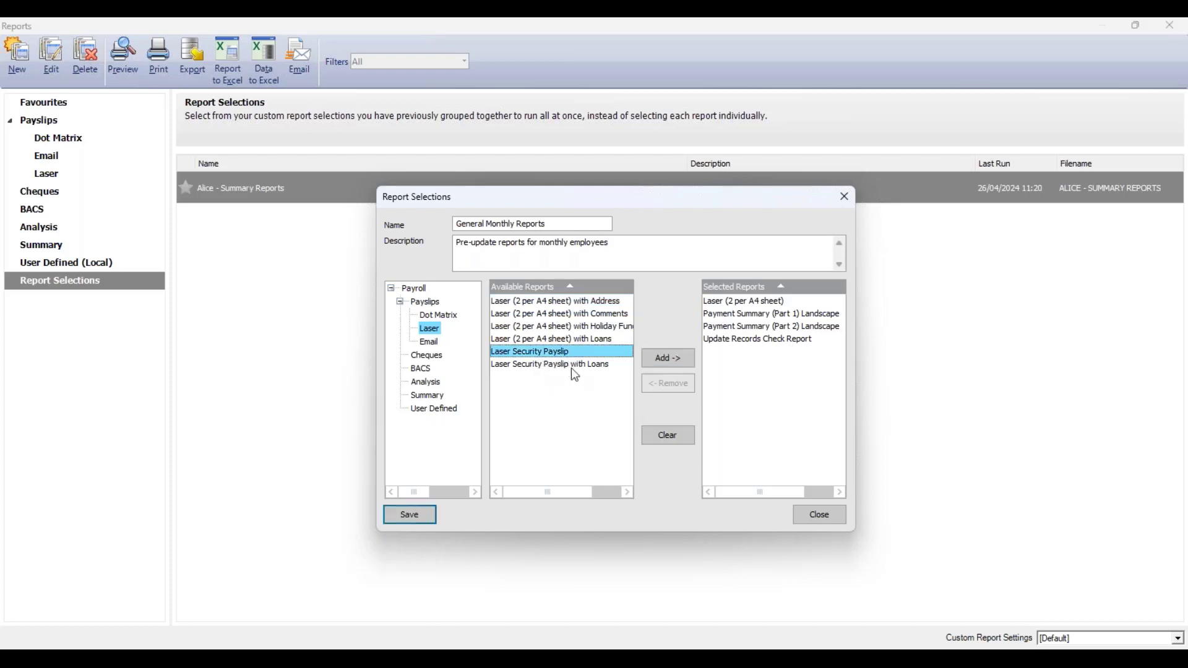
{"action": "left_click", "coordinate": [683, 358]}
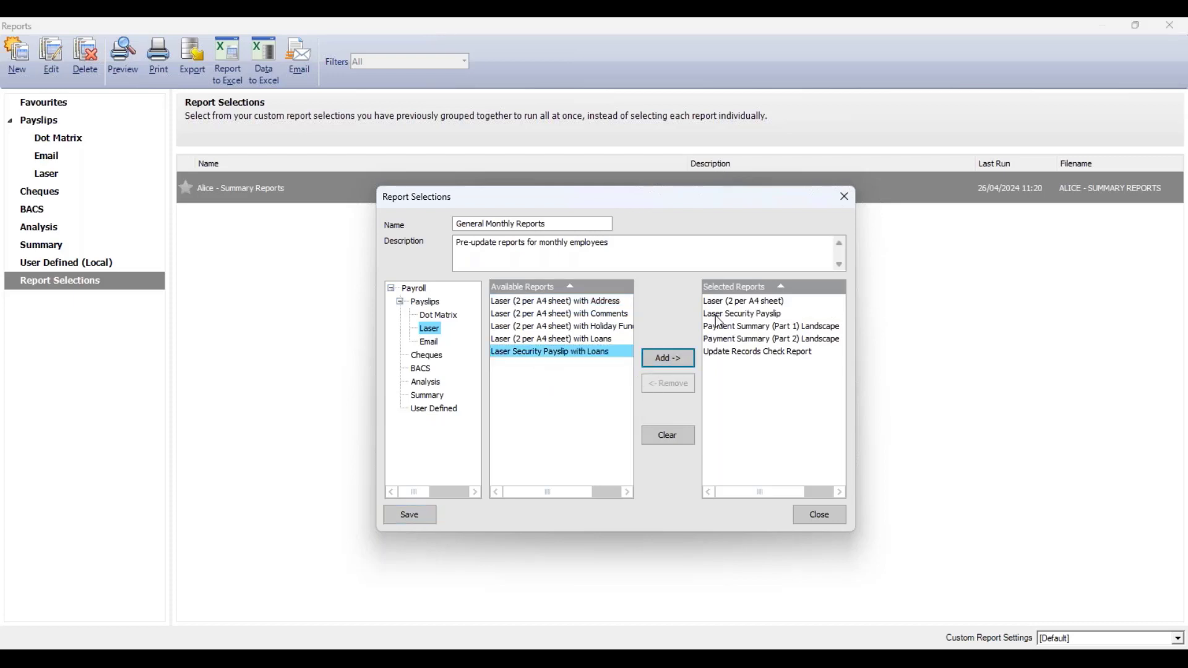
{"action": "left_click", "coordinate": [720, 316]}
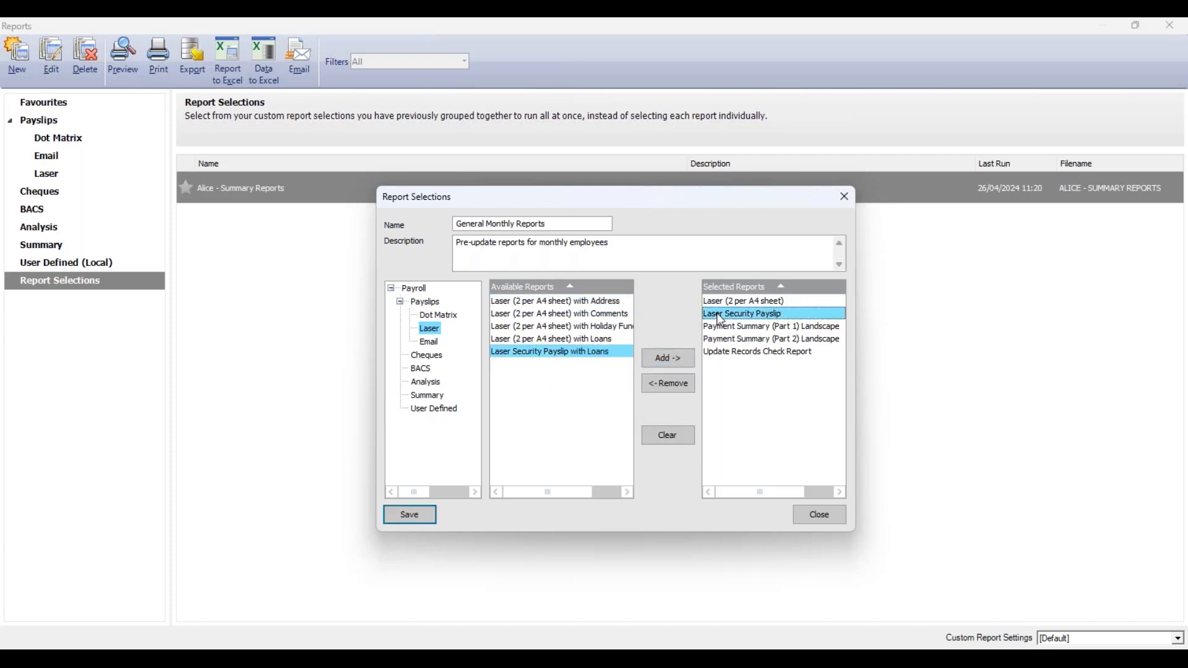
{"action": "left_click", "coordinate": [679, 391]}
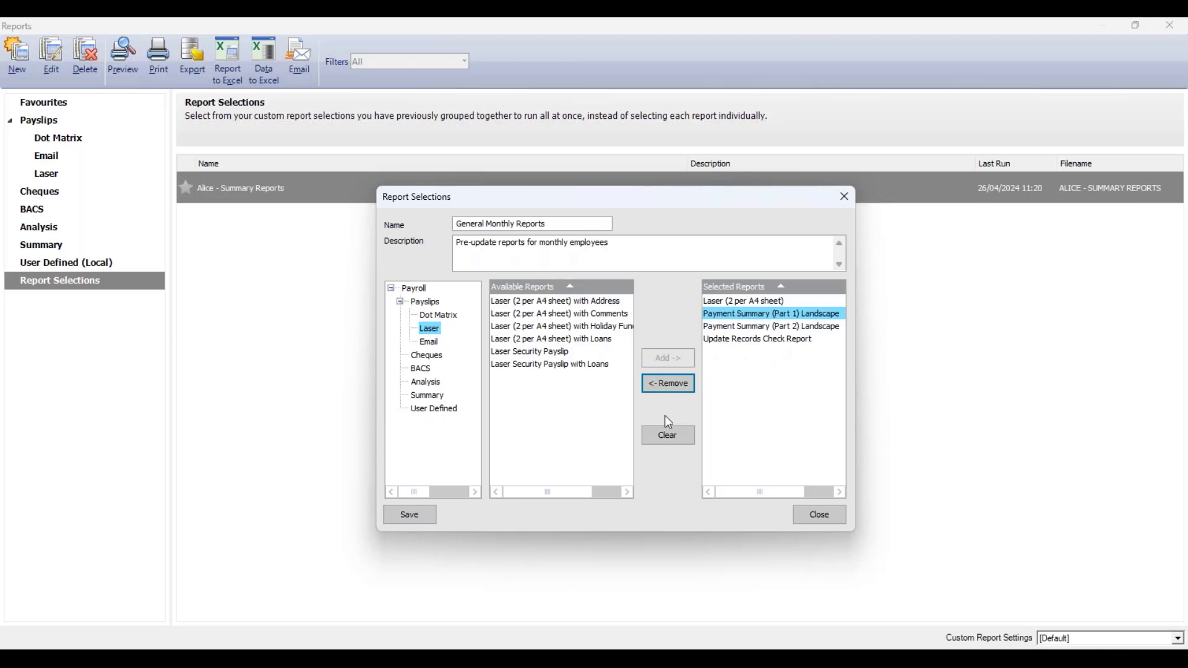
Save the report selection and preview General Monthly Reports in a maximised window with the payment period criterion set to All.
{"action": "left_click", "coordinate": [416, 518]}
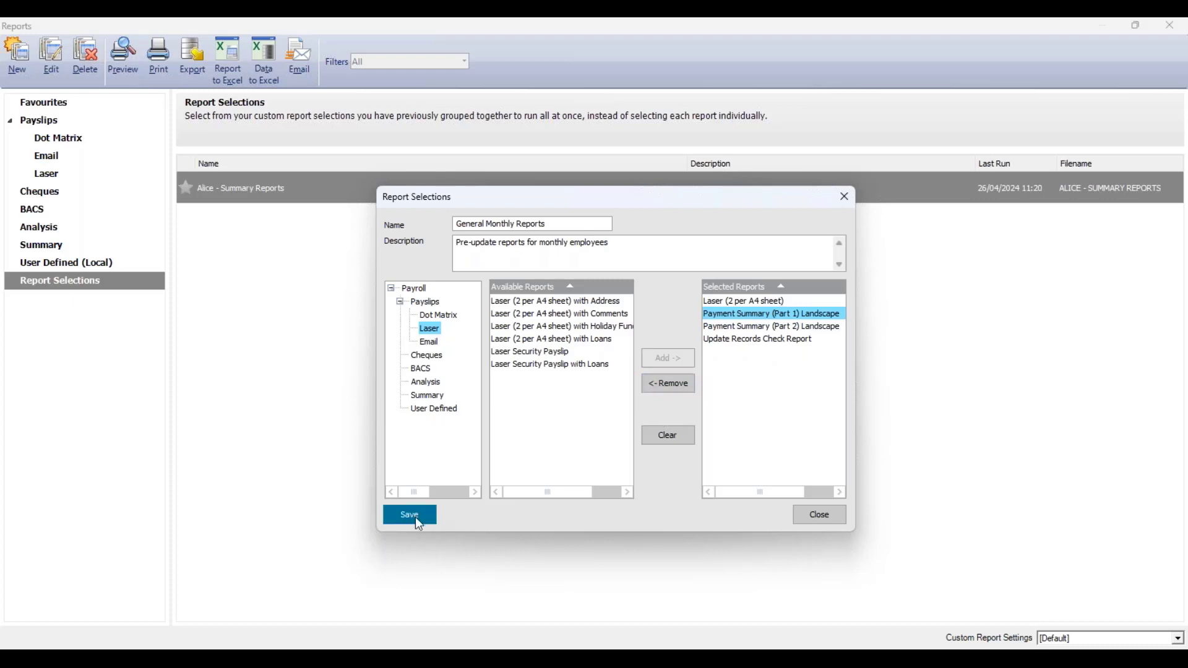
{"action": "left_click", "coordinate": [825, 518]}
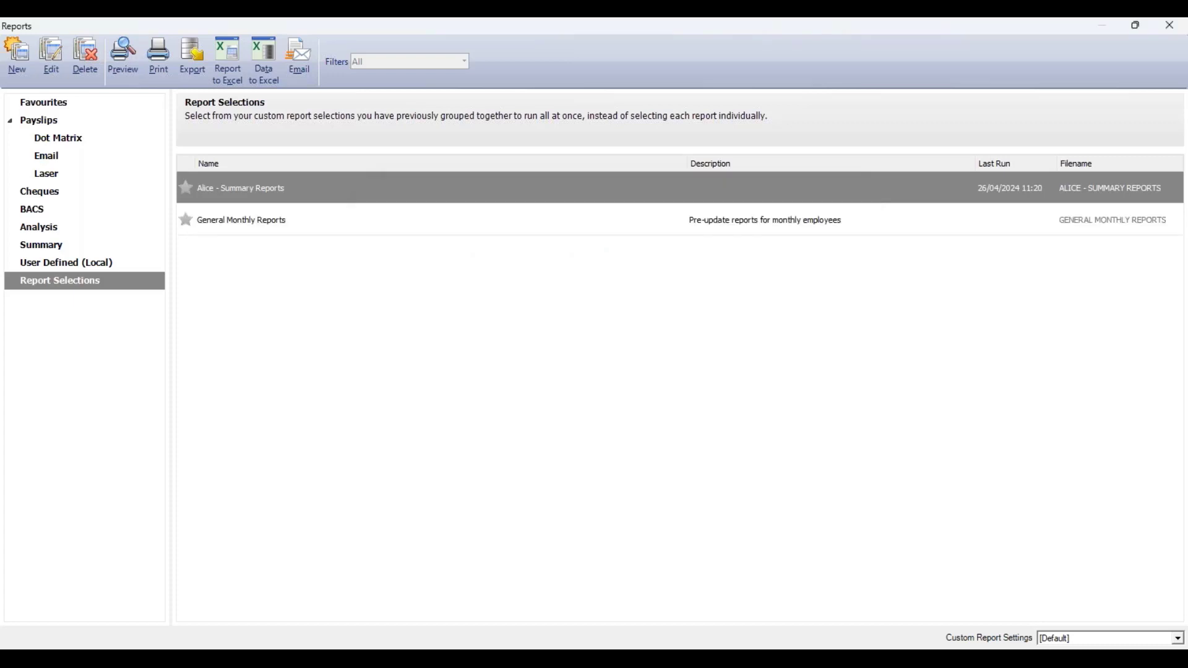
{"action": "left_click", "coordinate": [321, 224]}
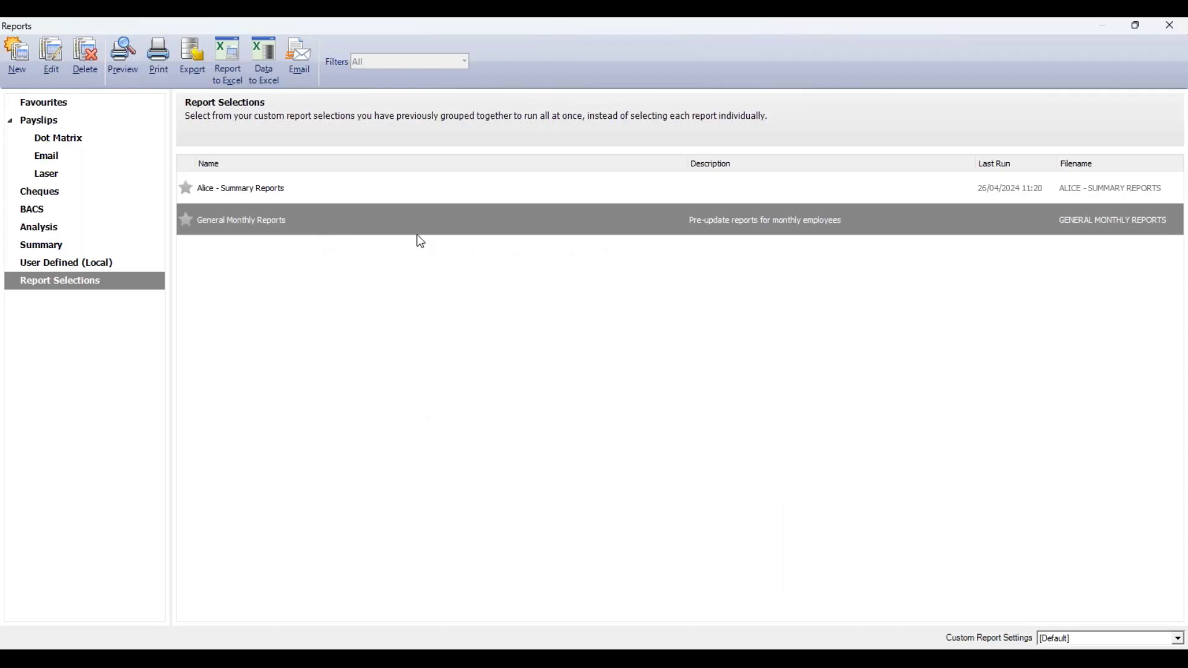
{"action": "mouse_move", "coordinate": [729, 236]}
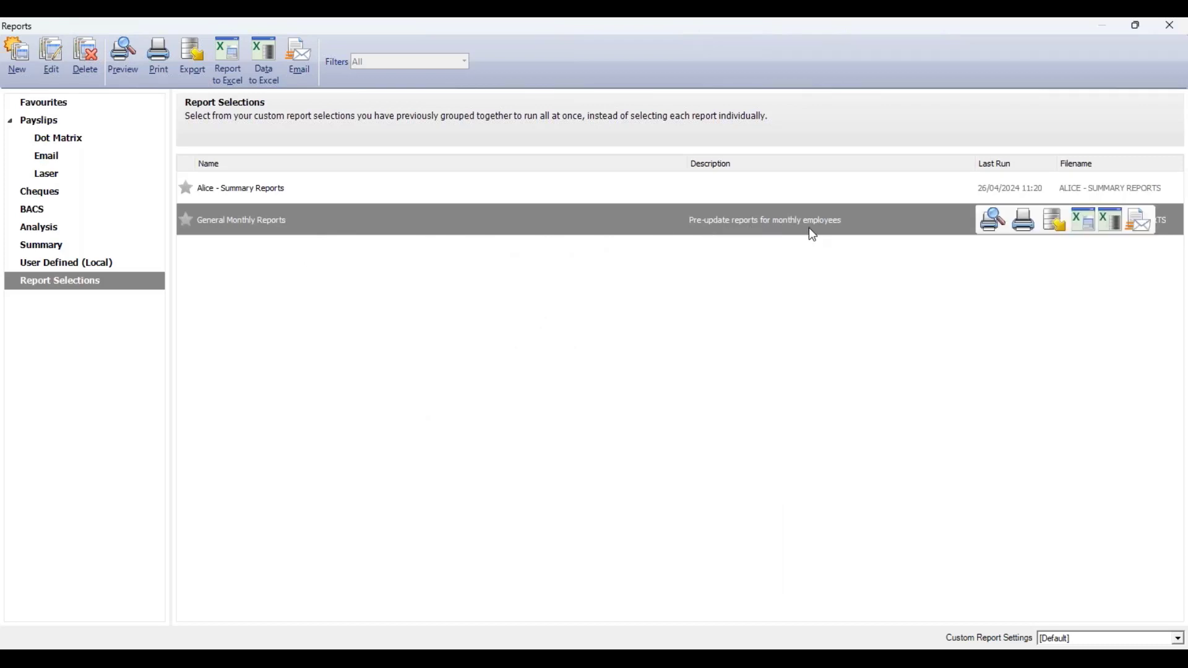
{"action": "left_click", "coordinate": [992, 223]}
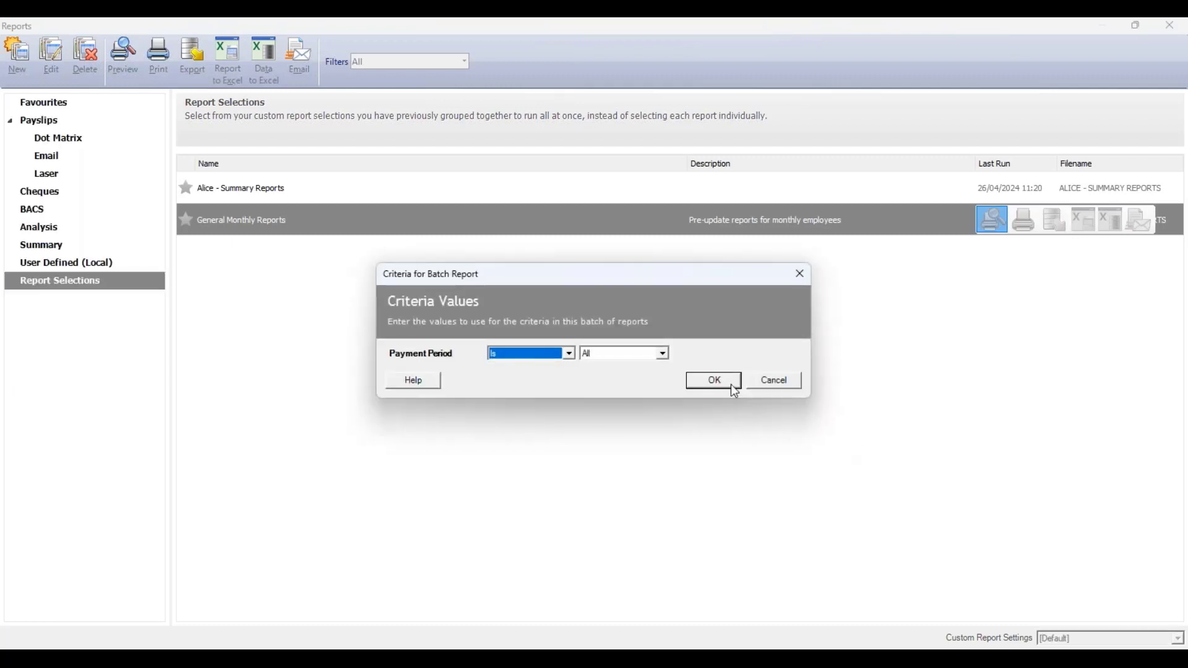
{"action": "left_click", "coordinate": [730, 384]}
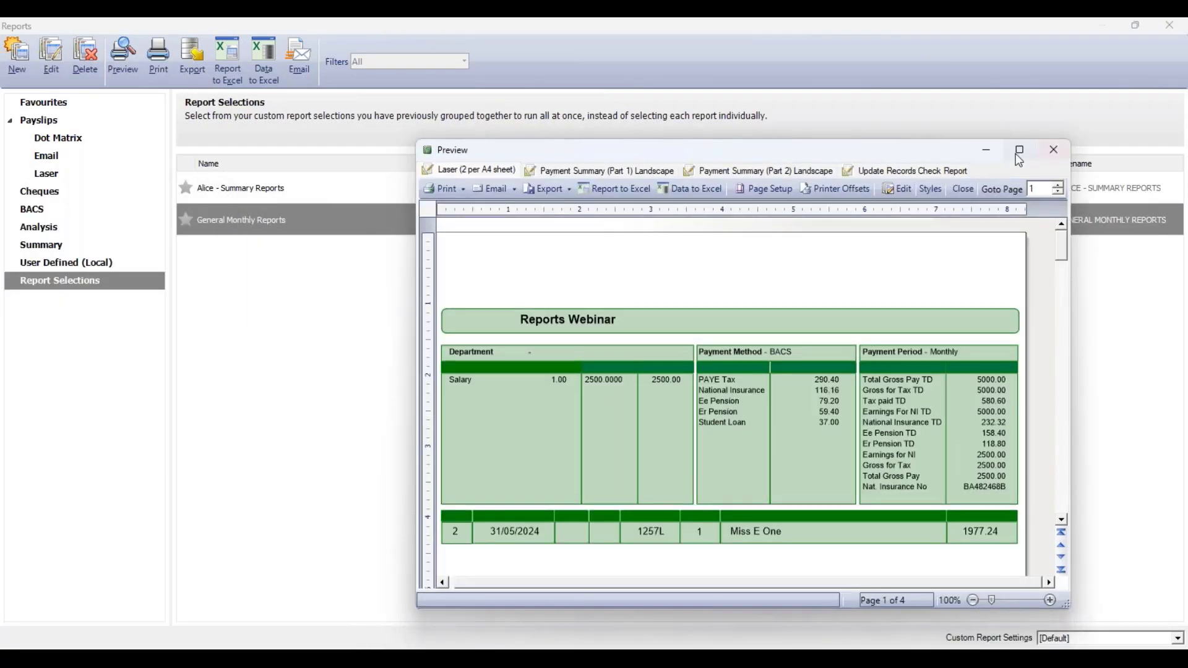
{"action": "left_click", "coordinate": [1015, 153]}
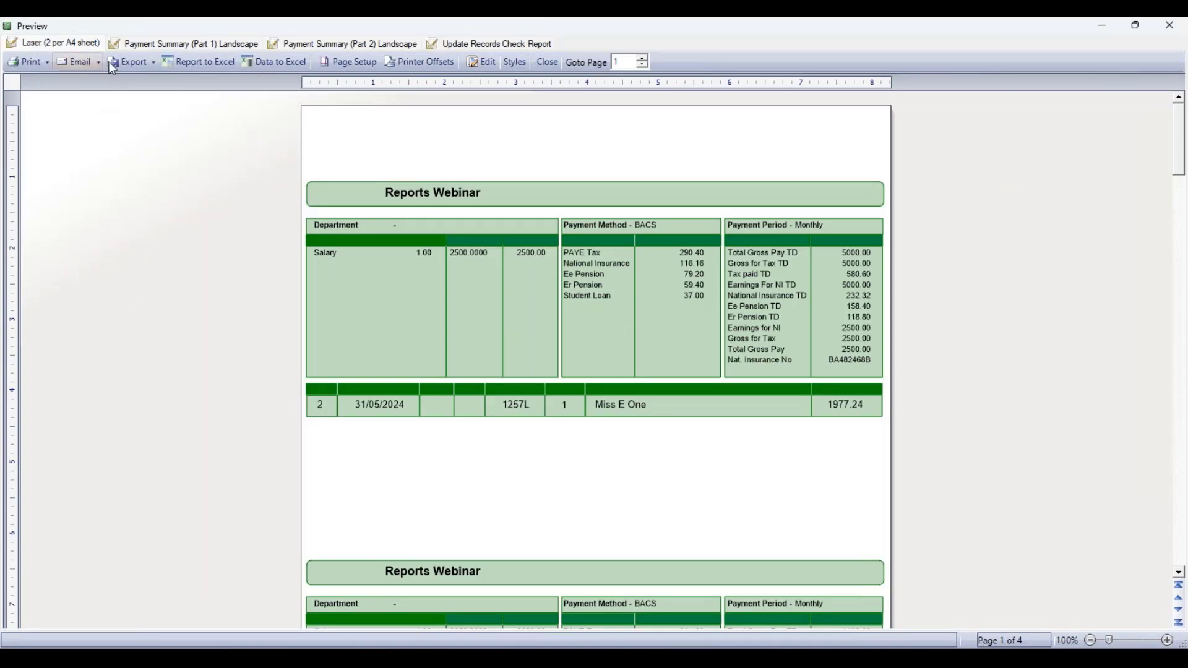
Review the previewed Payment Summary (Part 1) Landscape, Payment Summary (Part 2) Landscape and Update Records Check Report in turn.
{"action": "left_click", "coordinate": [179, 46]}
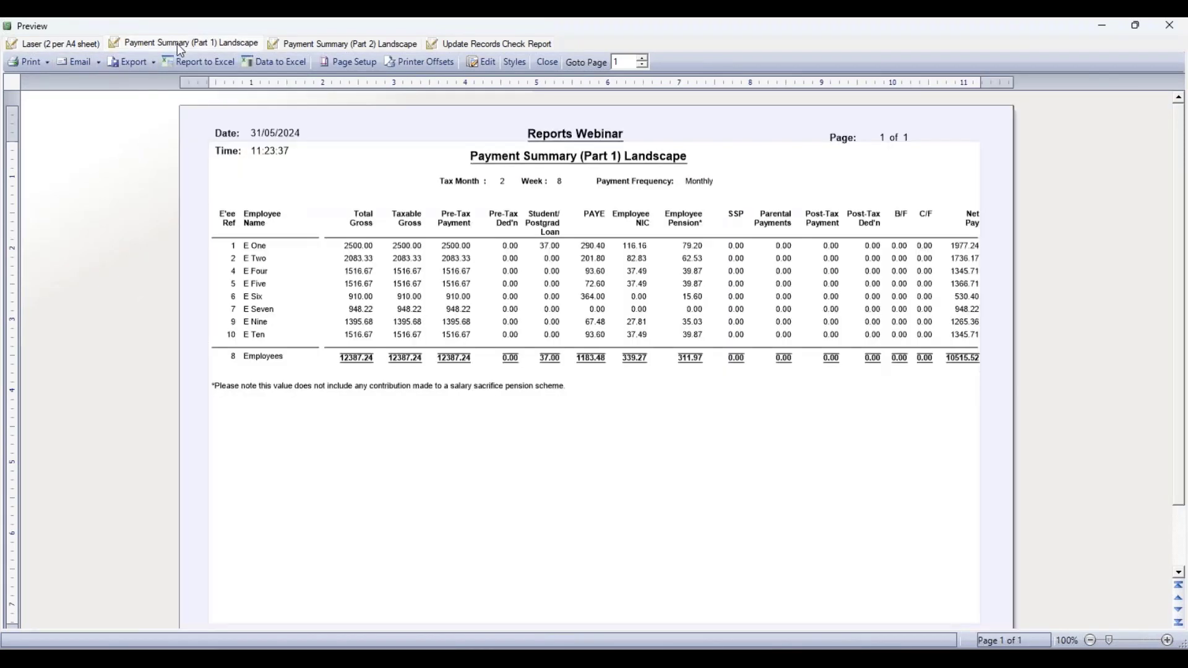
{"action": "left_click", "coordinate": [347, 43]}
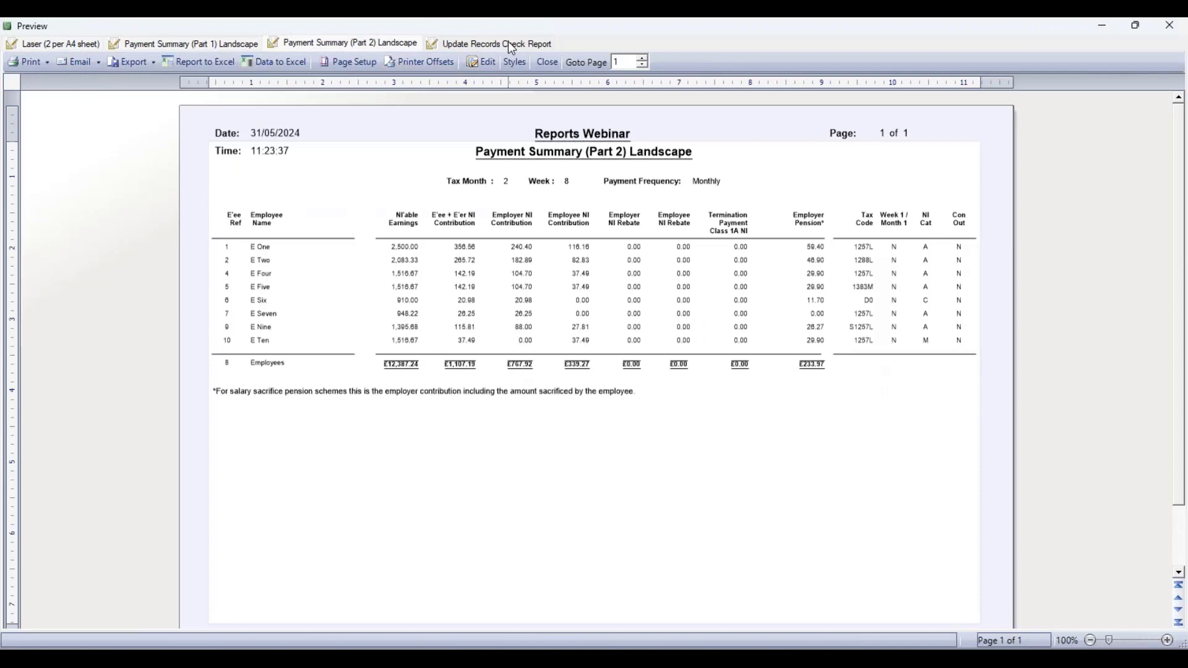
{"action": "left_click", "coordinate": [511, 45]}
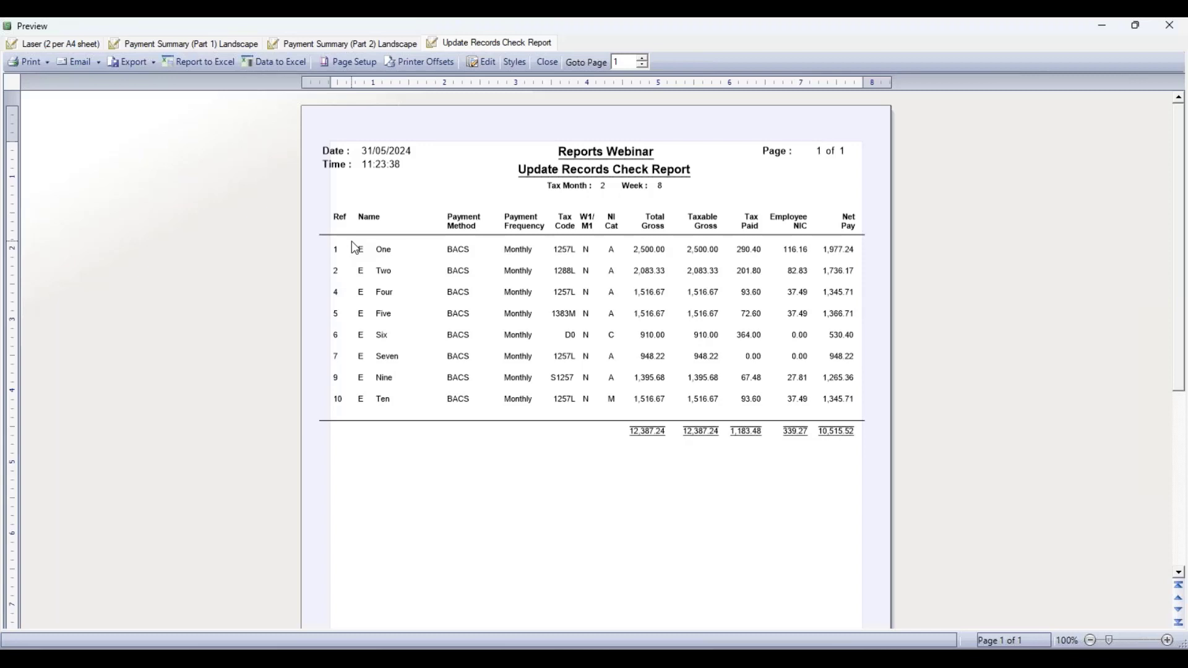
Check the preview's options for printing all reports as individual jobs and exporting them as a single document, and close the preview.
{"action": "left_click", "coordinate": [47, 62]}
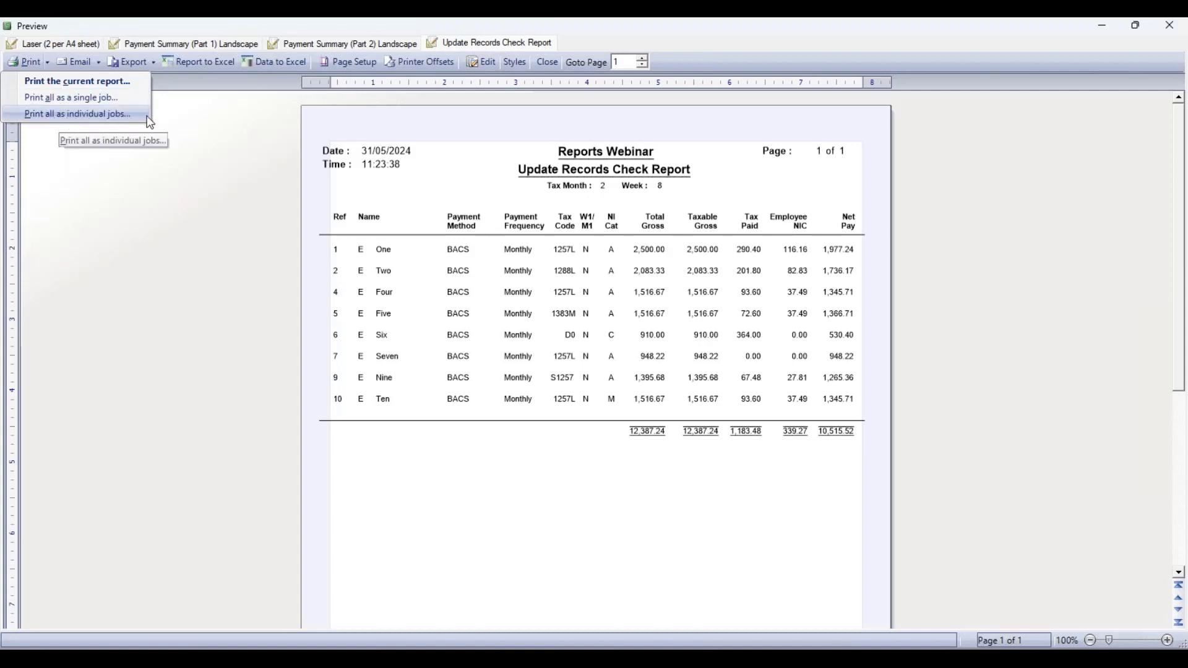
{"action": "left_click", "coordinate": [161, 63]}
{"action": "left_click", "coordinate": [154, 61]}
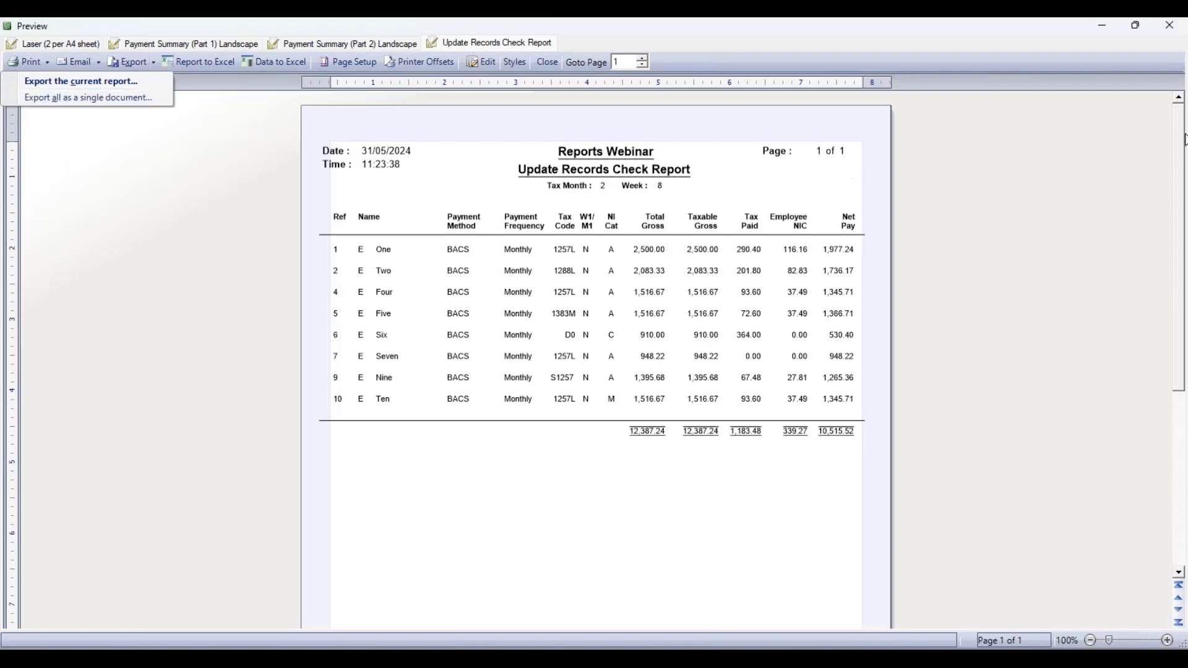
{"action": "left_click", "coordinate": [1158, 34]}
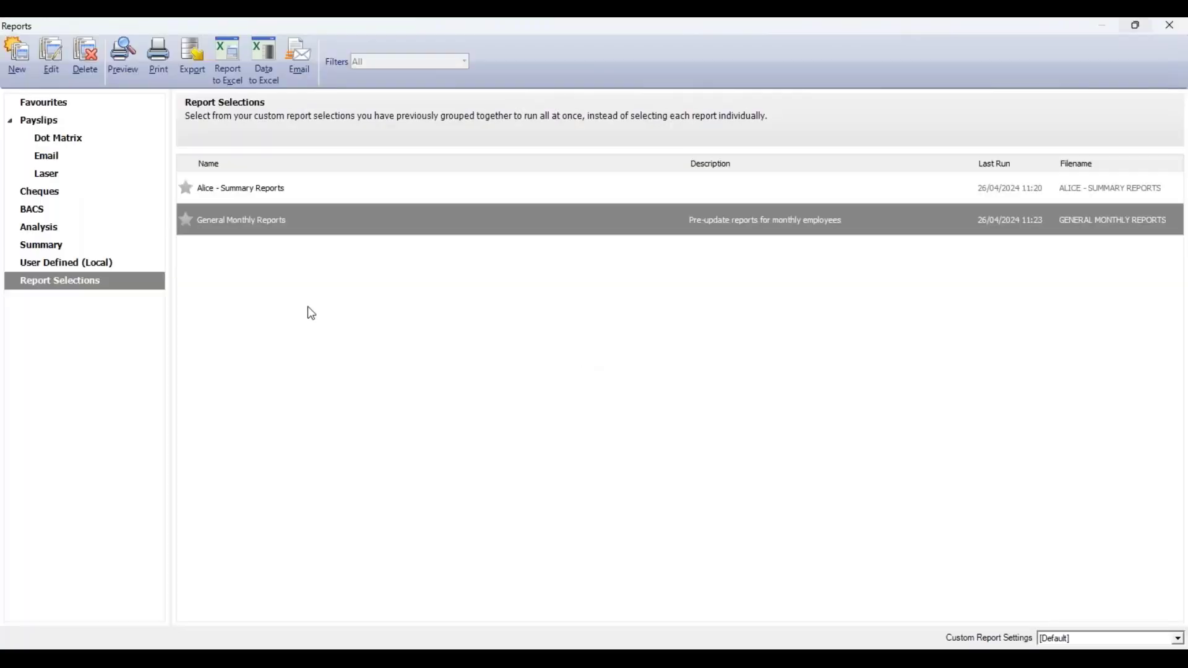
Mark the General Monthly Reports selection as a favourite, and close the reports window after checking the Favourites list.
{"action": "mouse_move", "coordinate": [192, 228]}
{"action": "left_click", "coordinate": [67, 104]}
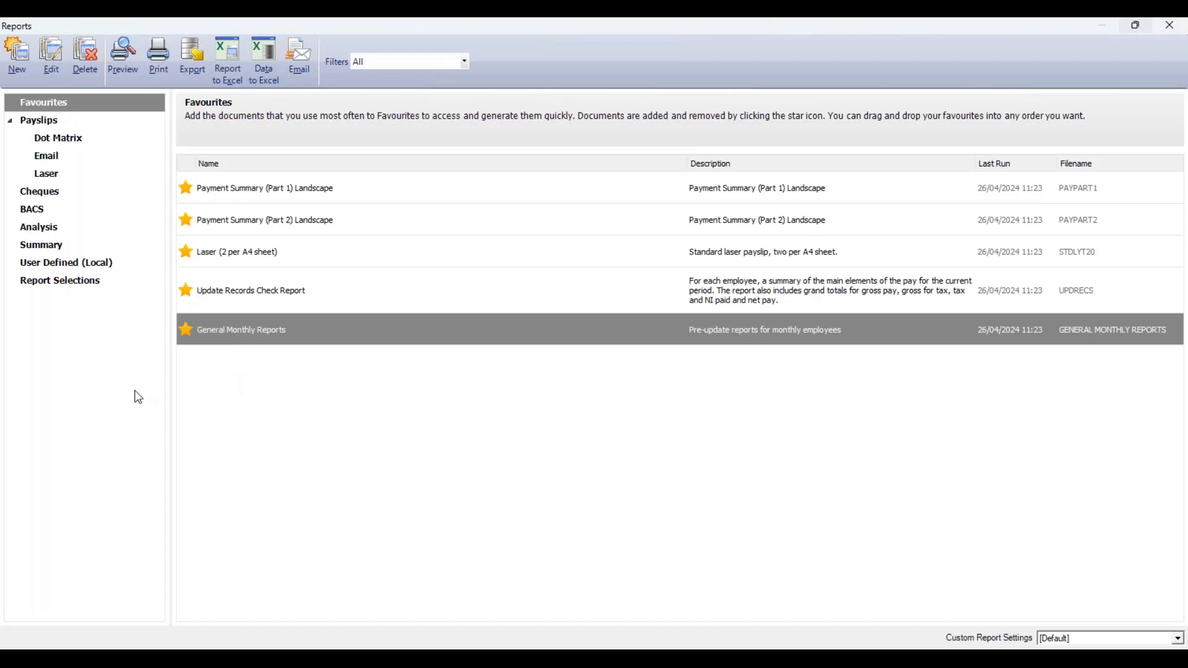
{"action": "left_click", "coordinate": [1170, 26]}
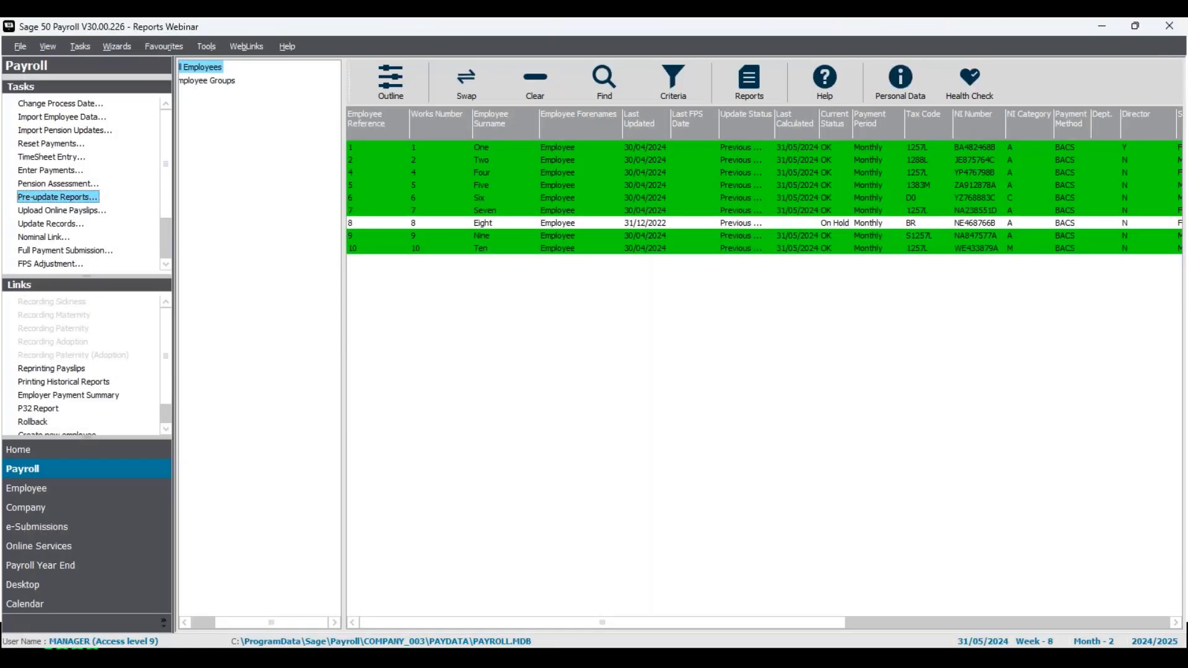